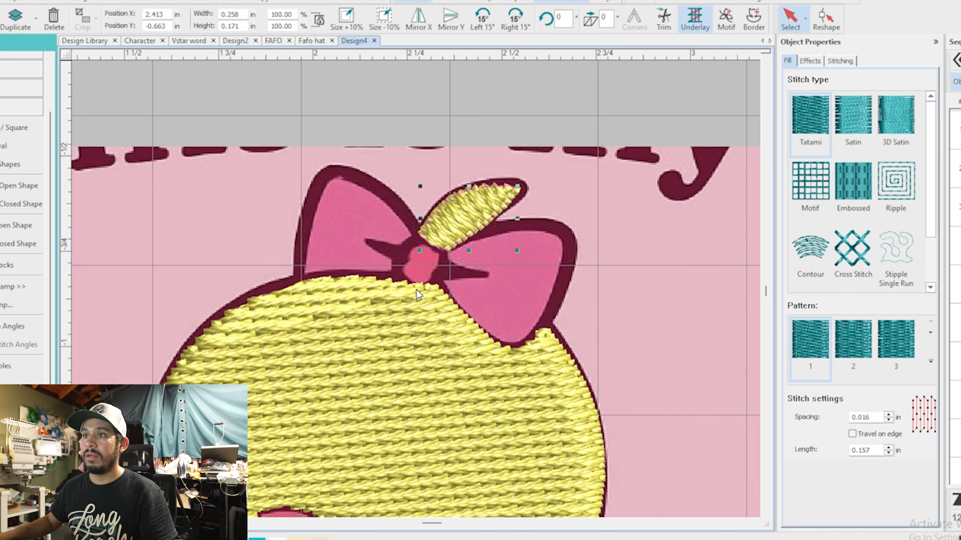
- Digitize the duck's legs and feet as one closed Tatami fill, about 1.00 by 0.43 in, tracing around both feet
scroll(447, 199, up, 4)
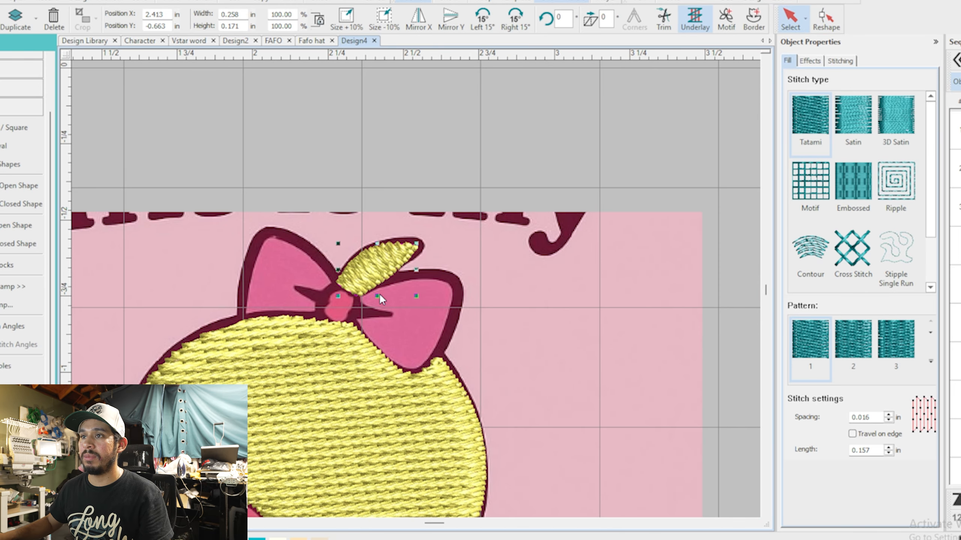
scroll(384, 267, down, 5)
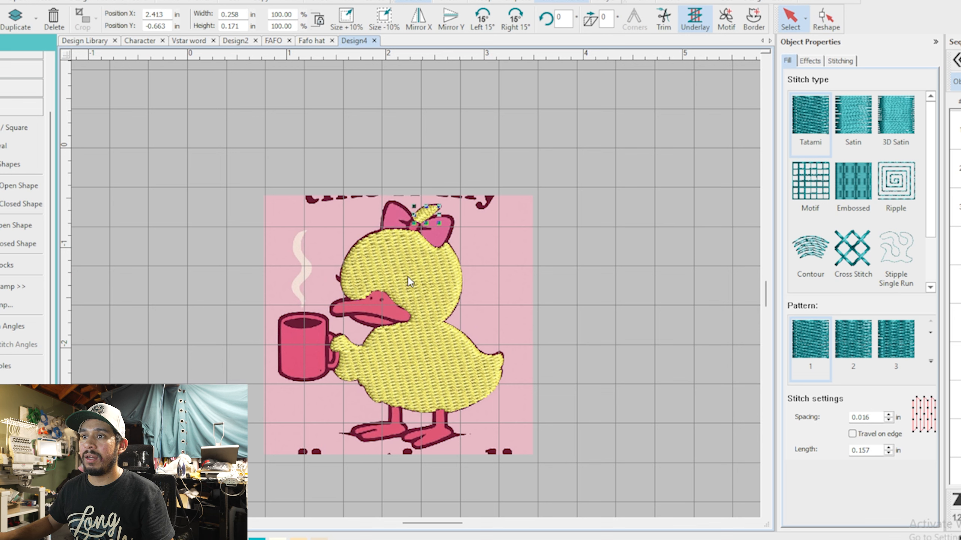
click(176, 295)
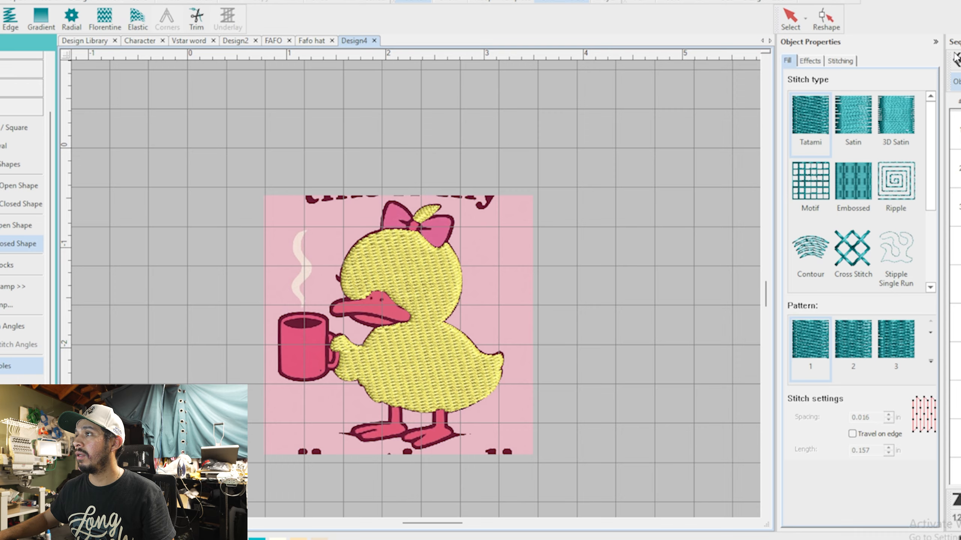
scroll(423, 289, up, 5)
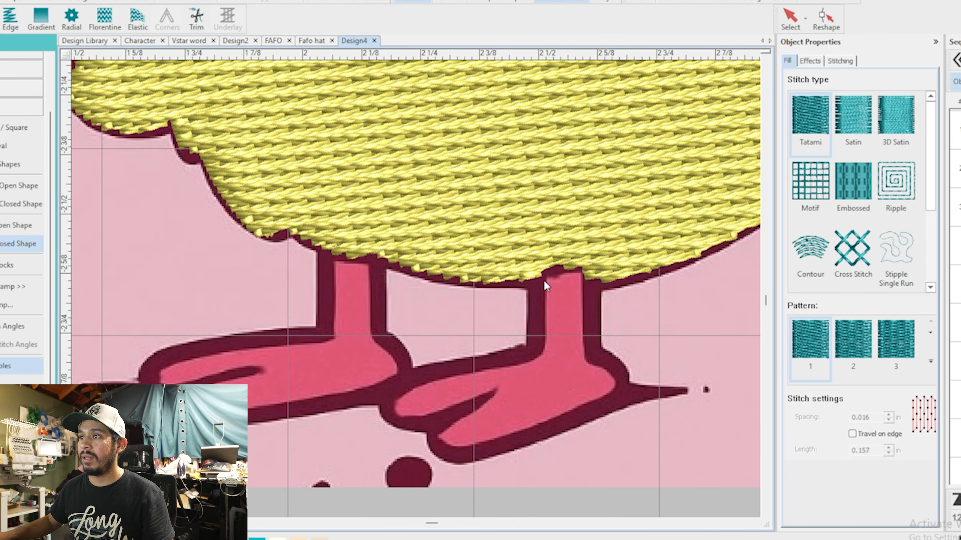
click(588, 269)
click(592, 350)
click(606, 358)
click(624, 390)
click(538, 434)
click(464, 454)
click(441, 449)
click(387, 395)
click(307, 405)
click(194, 351)
click(326, 334)
click(328, 253)
click(379, 262)
click(537, 271)
key(Return)
- Turn off automatic trims for the legs and feet fill and display its reshape nodes
scroll(537, 270, down, 3)
click(791, 20)
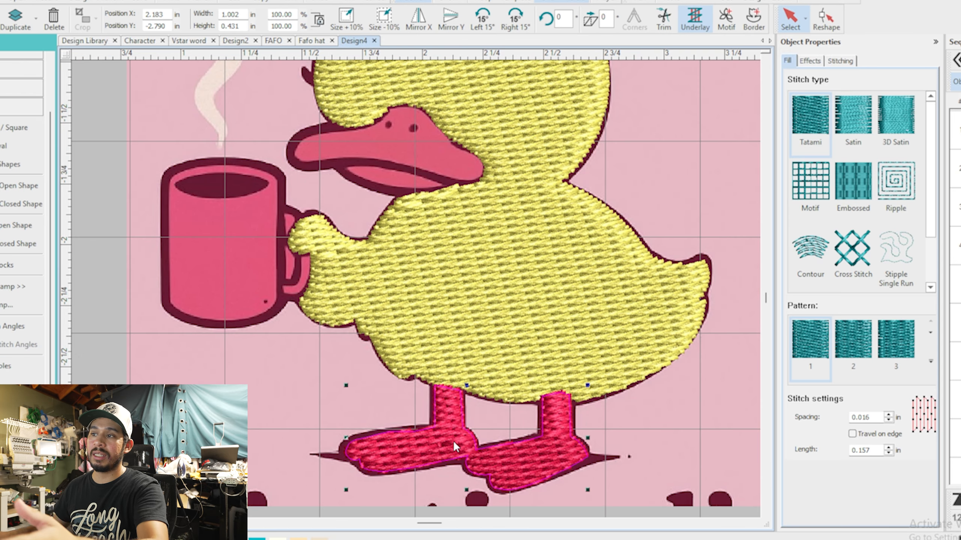
click(846, 63)
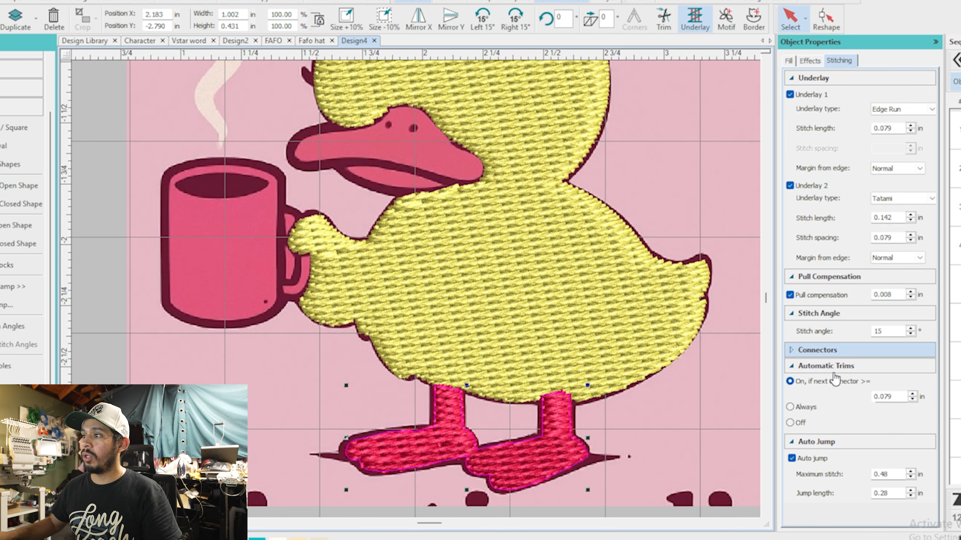
click(796, 422)
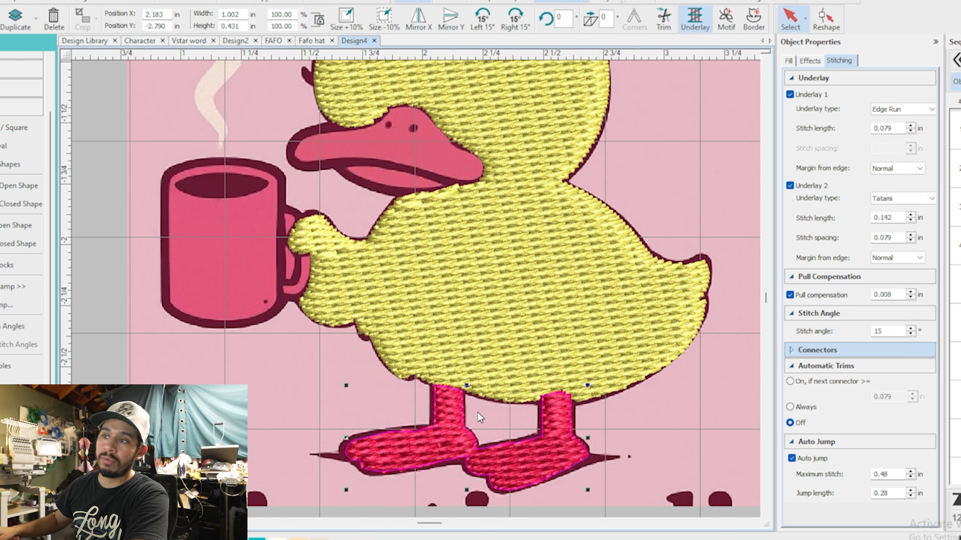
key(h)
drag(437, 390, 485, 405)
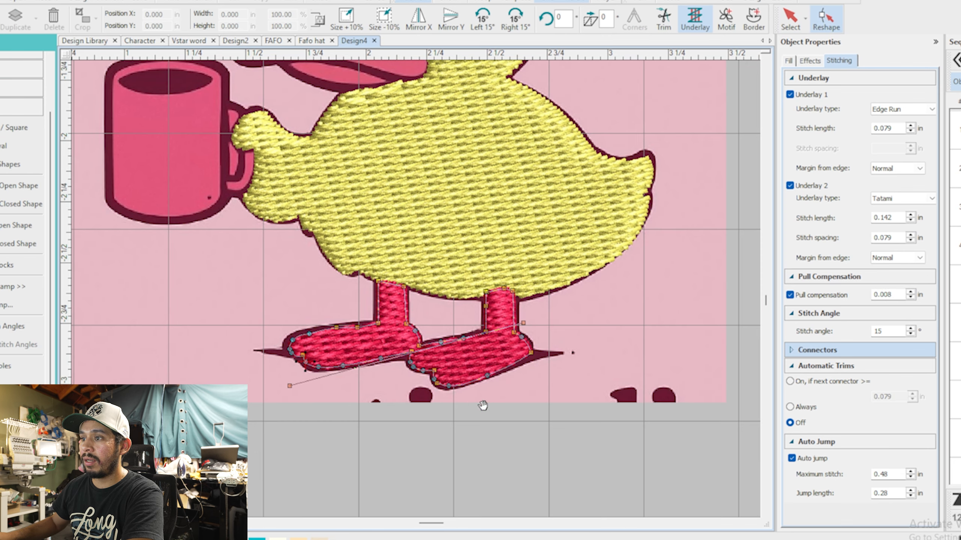
scroll(417, 286, up, 3)
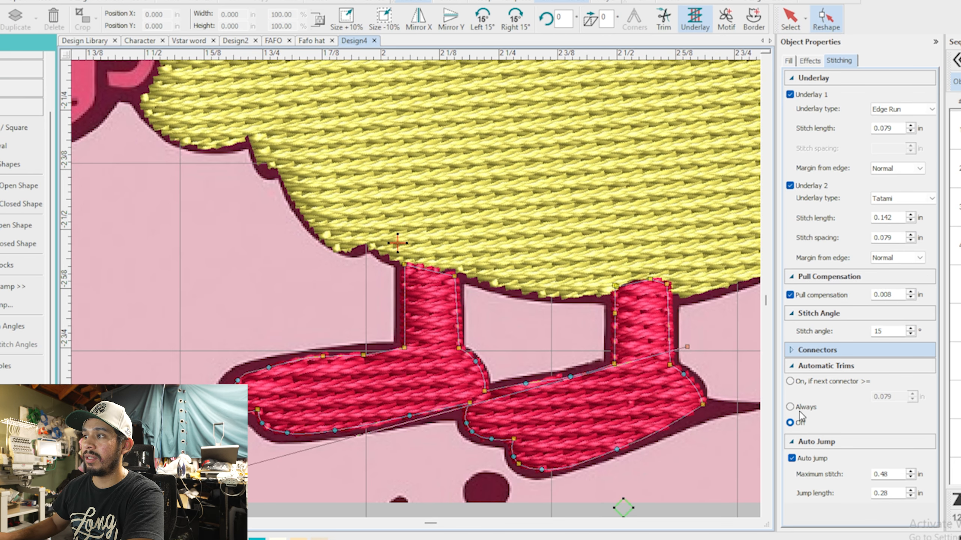
- Digitize a Single Run line along the belly's lower edge from the front leg to the mug handle and turn off its automatic trims
click(16, 225)
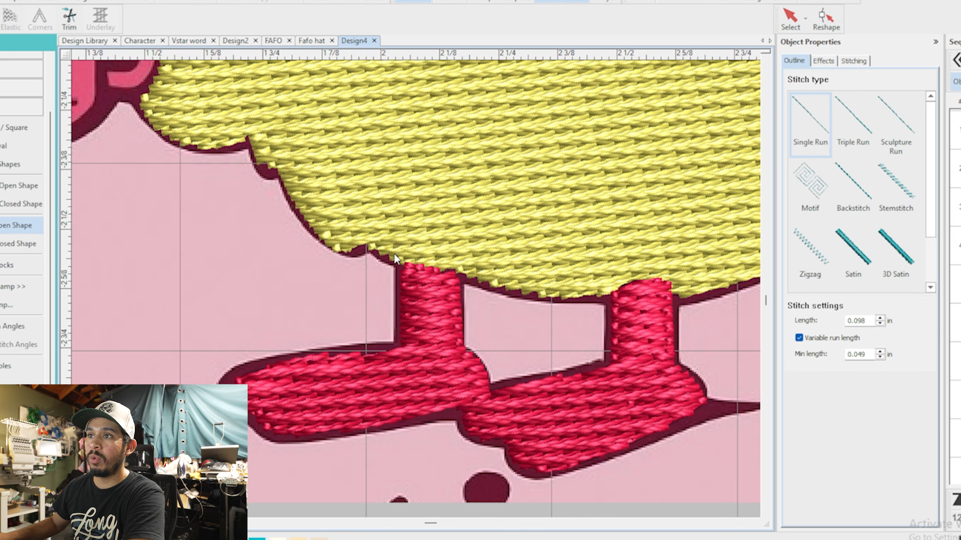
click(361, 250)
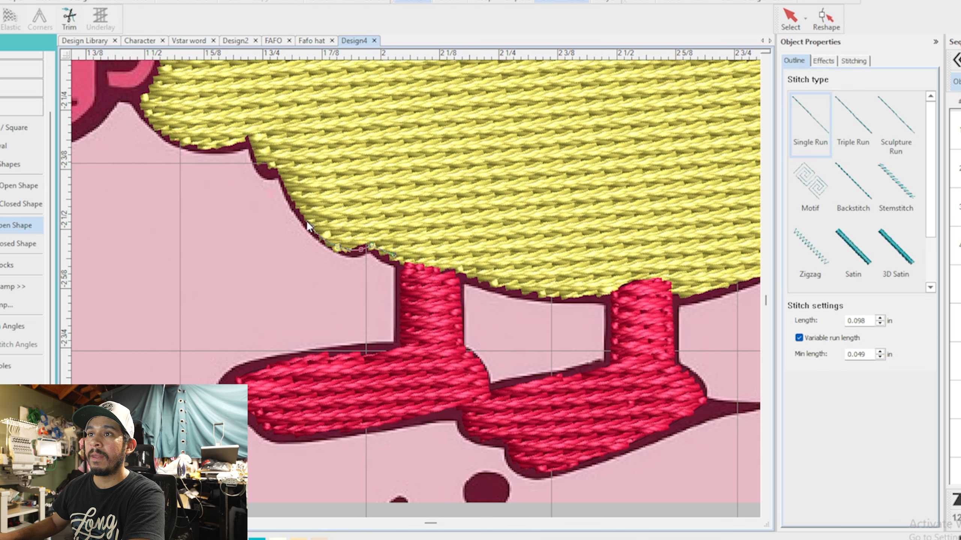
right_click(224, 146)
right_click(180, 140)
scroll(181, 141, down, 1)
right_click(395, 272)
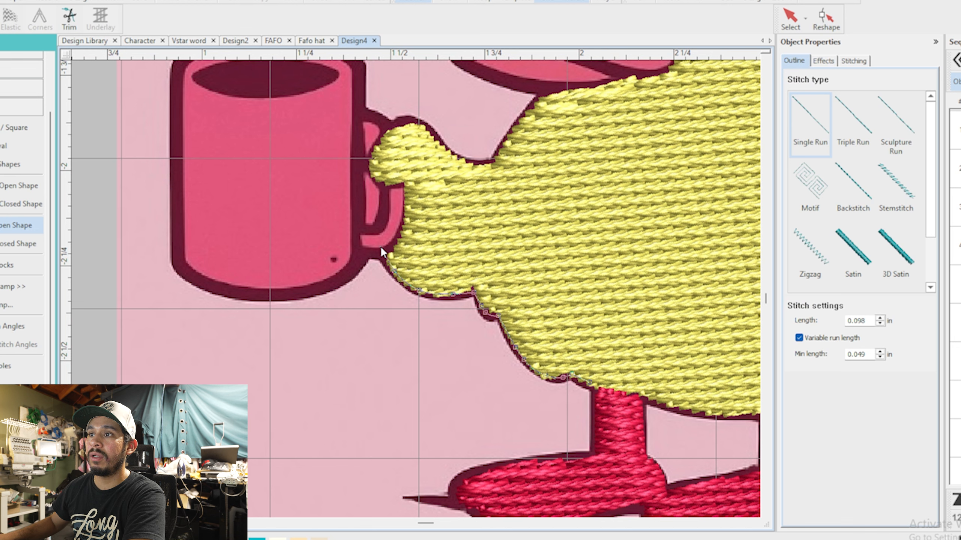
click(380, 246)
key(Return)
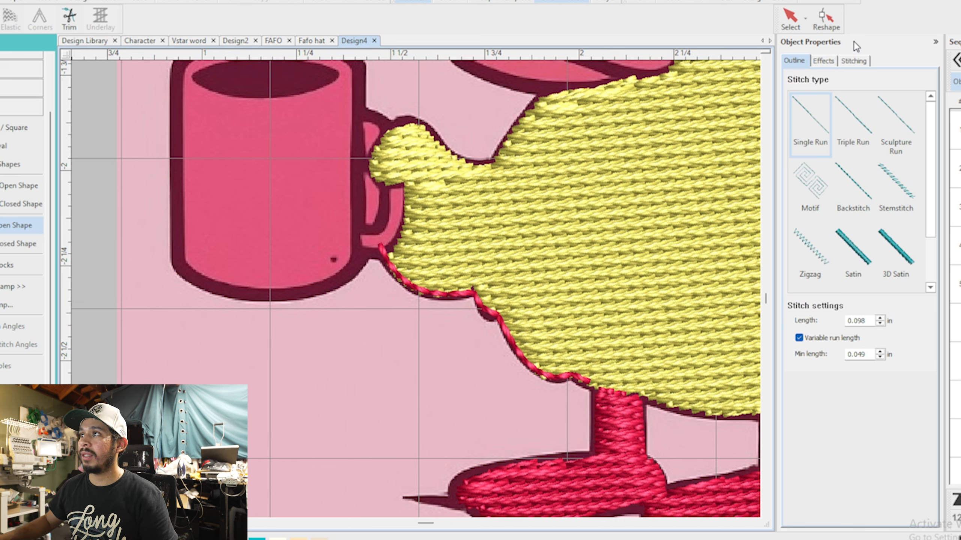
click(786, 24)
click(789, 150)
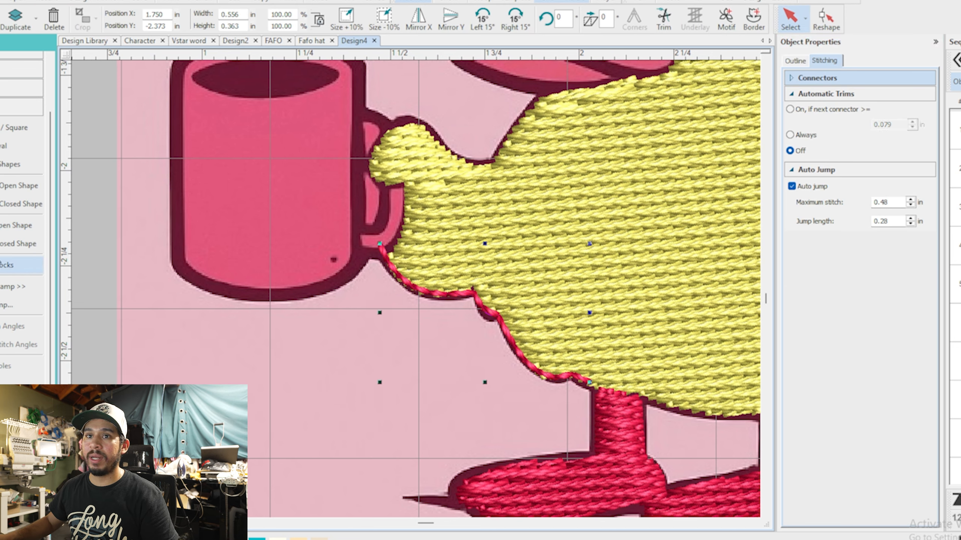
- Trace the mug and its handle as a closed shape, about 0.61 by 0.67 in, and give it a Tatami fill
click(300, 235)
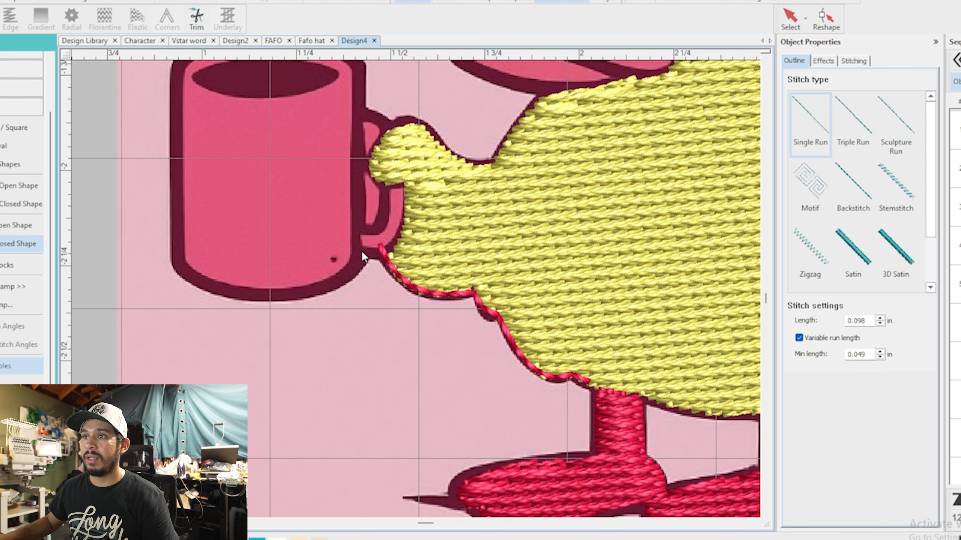
click(405, 180)
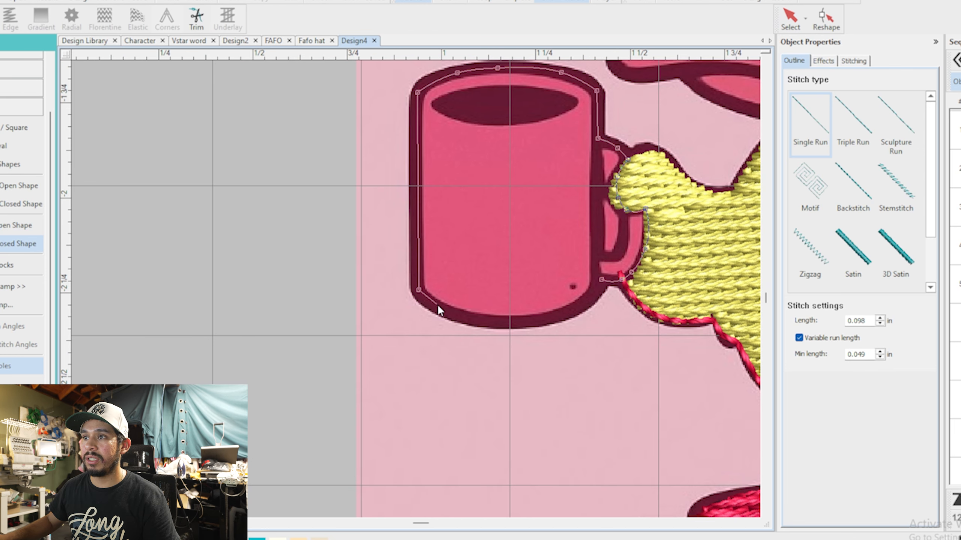
click(495, 323)
click(546, 317)
click(580, 305)
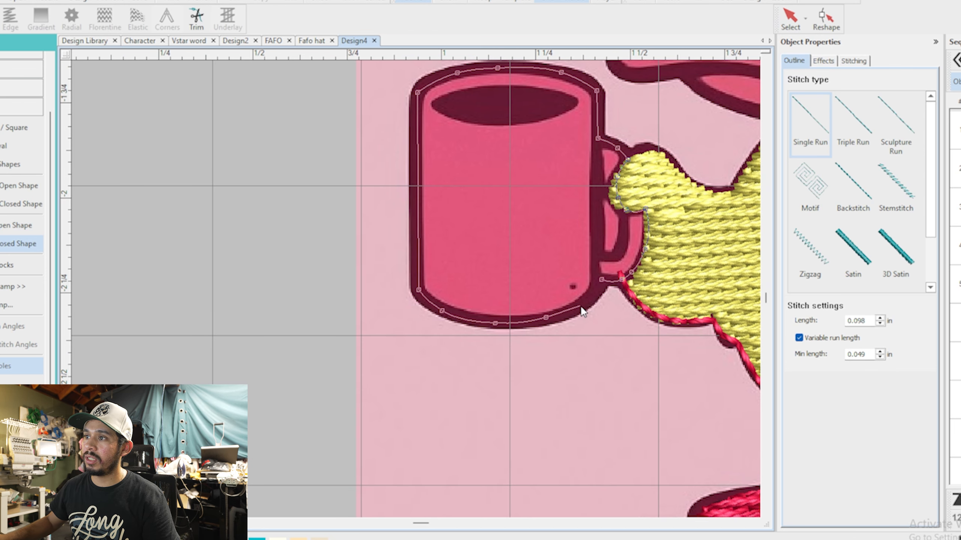
key(Return)
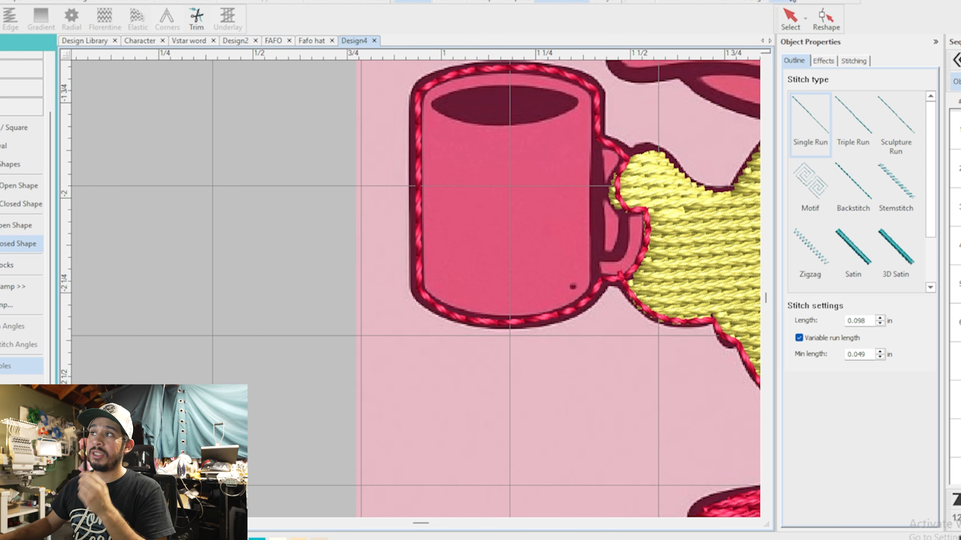
click(2, 51)
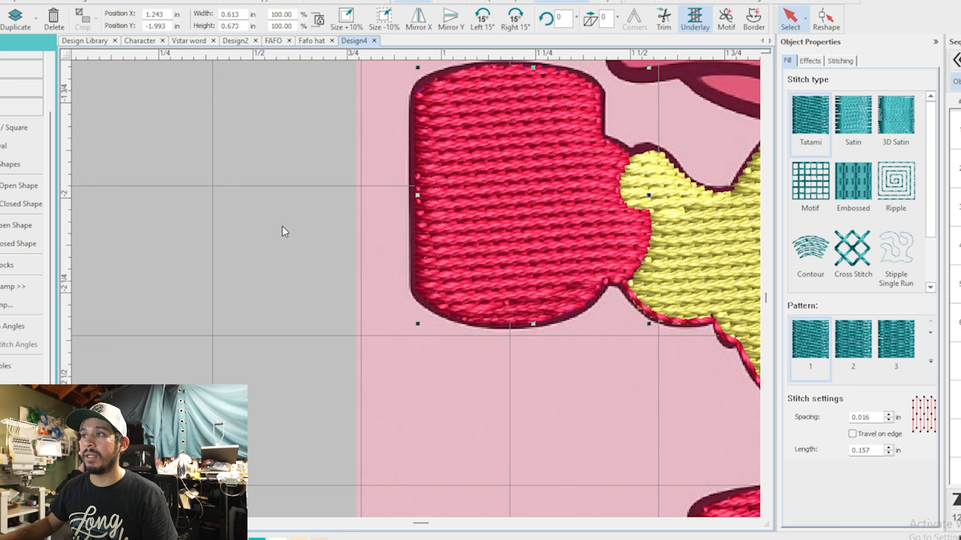
- Cut holes in the mug fill at the handle openings and turn off its automatic trims
scroll(528, 221, down, 2)
scroll(527, 328, up, 2)
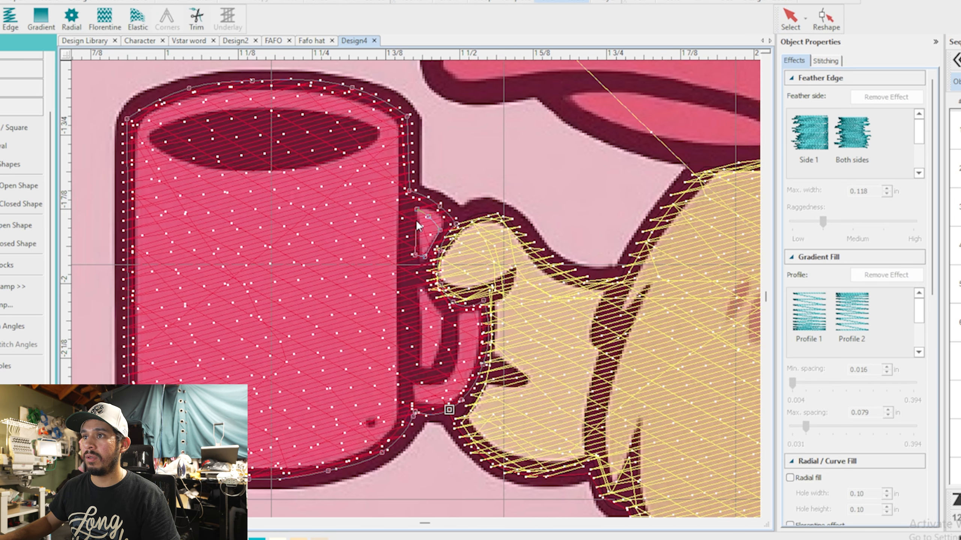
key(Return)
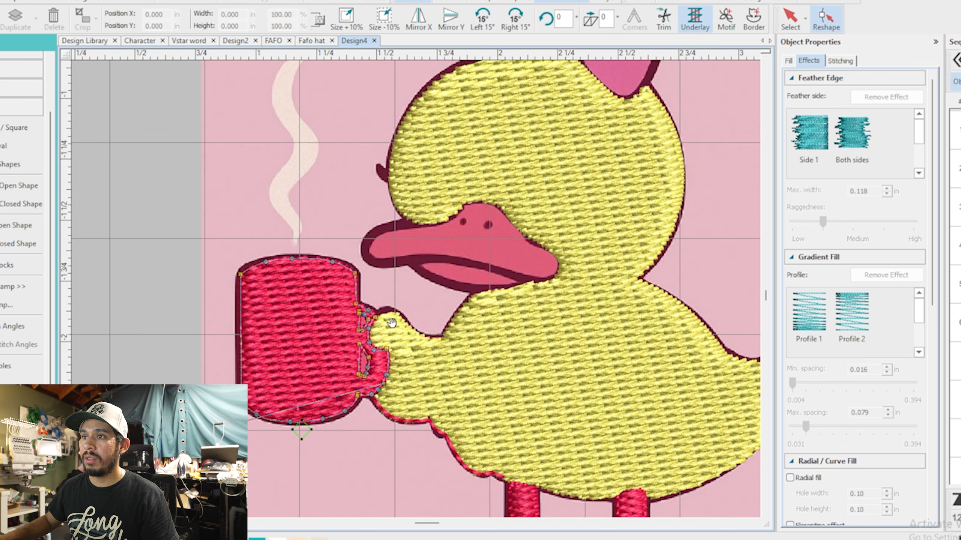
click(378, 320)
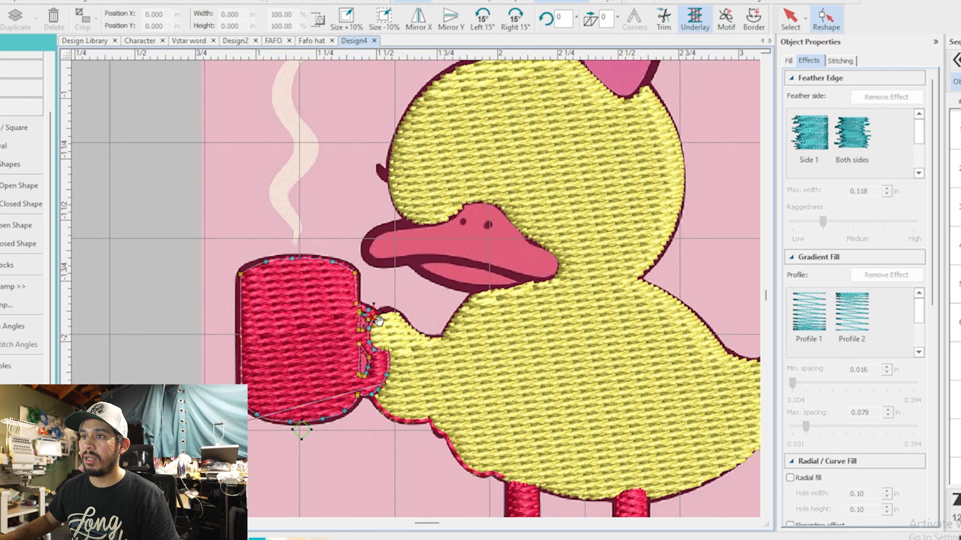
click(839, 60)
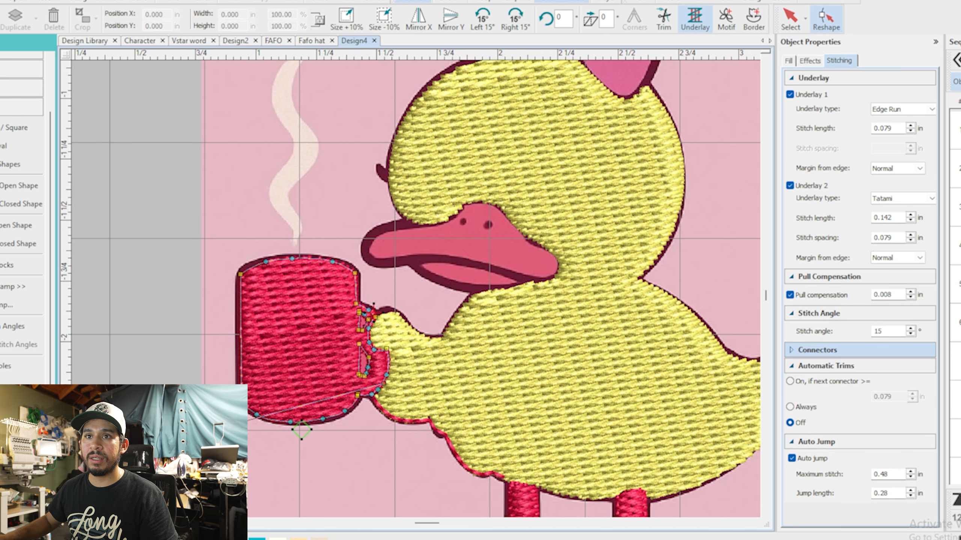
- Digitize a Single Run line along the arm and chest from the mug handle to the beak and turn off its automatic trims
click(16, 226)
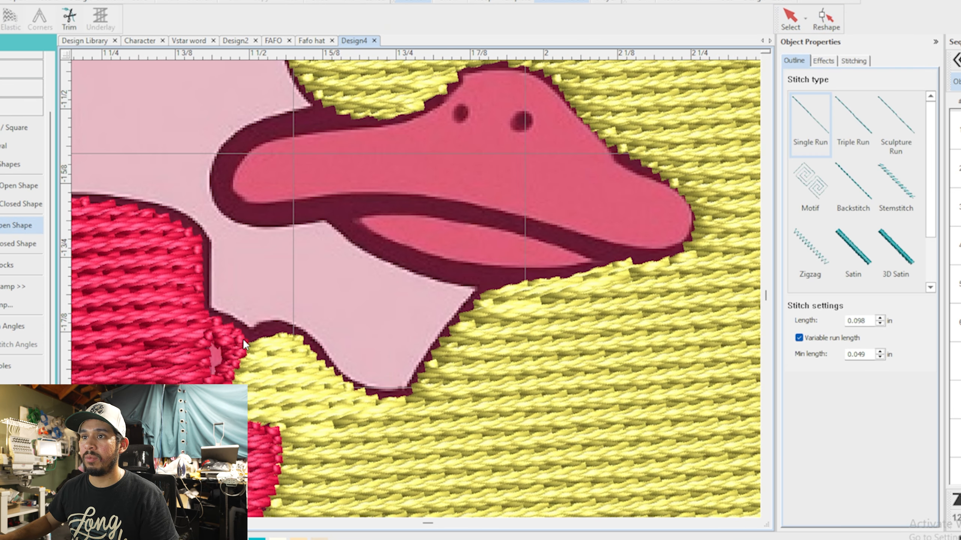
click(242, 340)
right_click(274, 332)
right_click(286, 332)
right_click(306, 343)
right_click(321, 356)
right_click(346, 384)
right_click(361, 390)
click(411, 396)
right_click(428, 358)
right_click(458, 324)
click(501, 276)
key(Return)
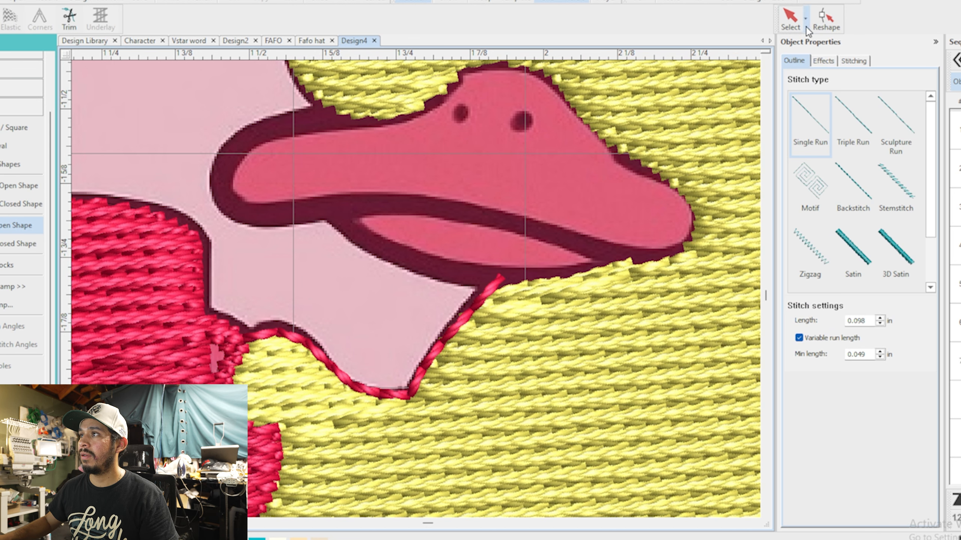
click(790, 17)
click(825, 60)
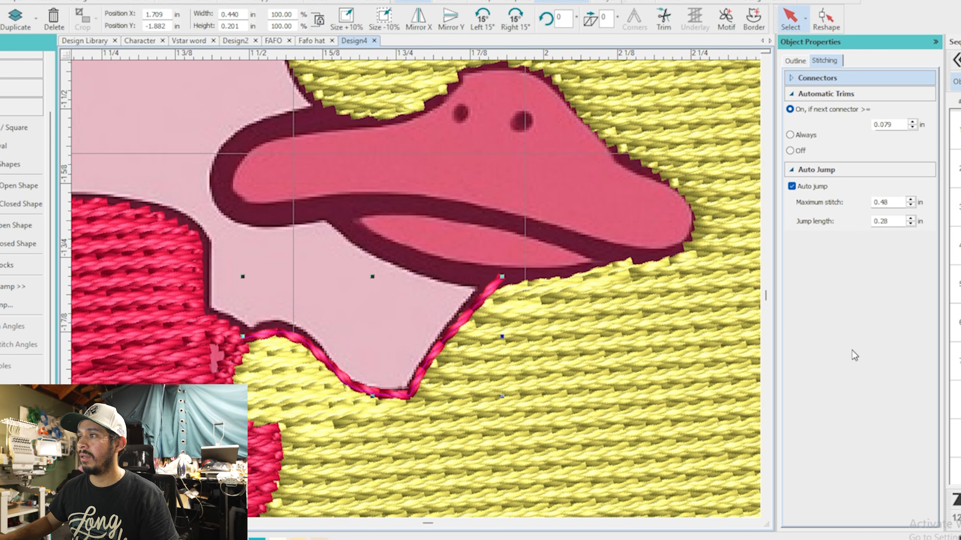
- Digitize the beak as a closed Tatami fill and tilt its stitch angle downward toward the back of the head
click(18, 244)
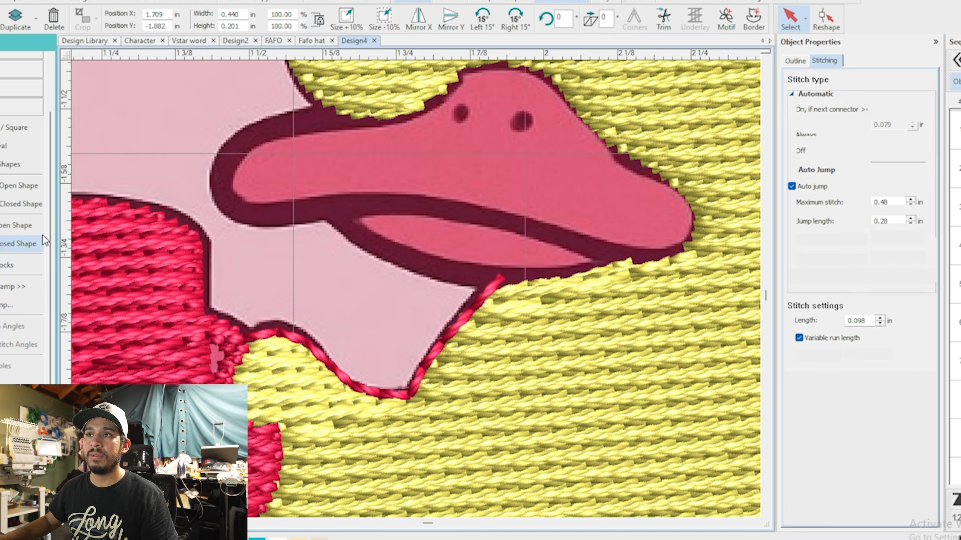
scroll(357, 184, down, 2)
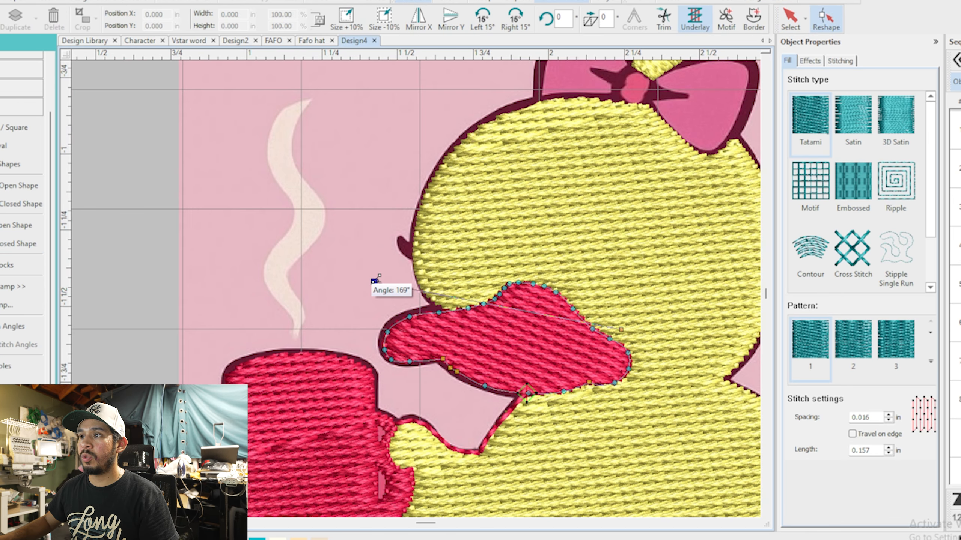
drag(375, 277, 382, 239)
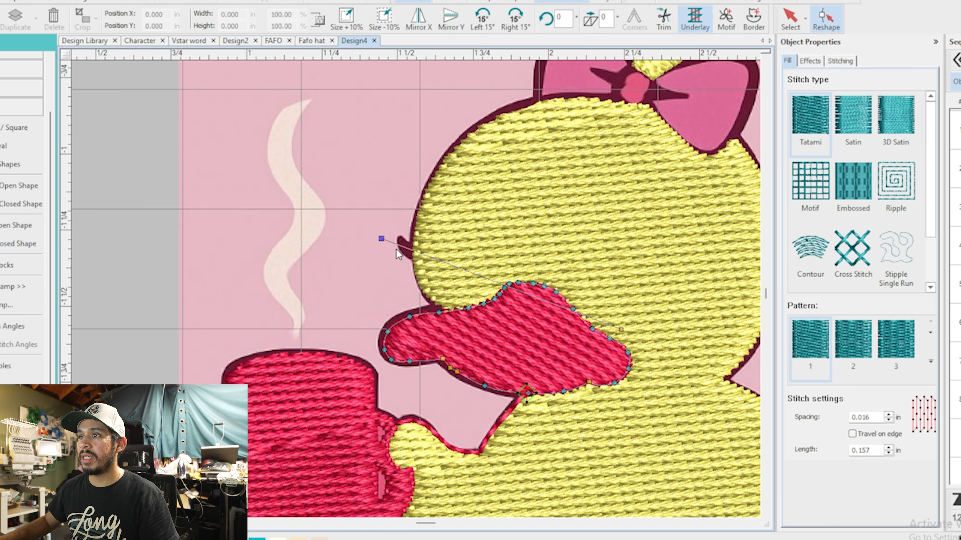
click(826, 17)
click(828, 26)
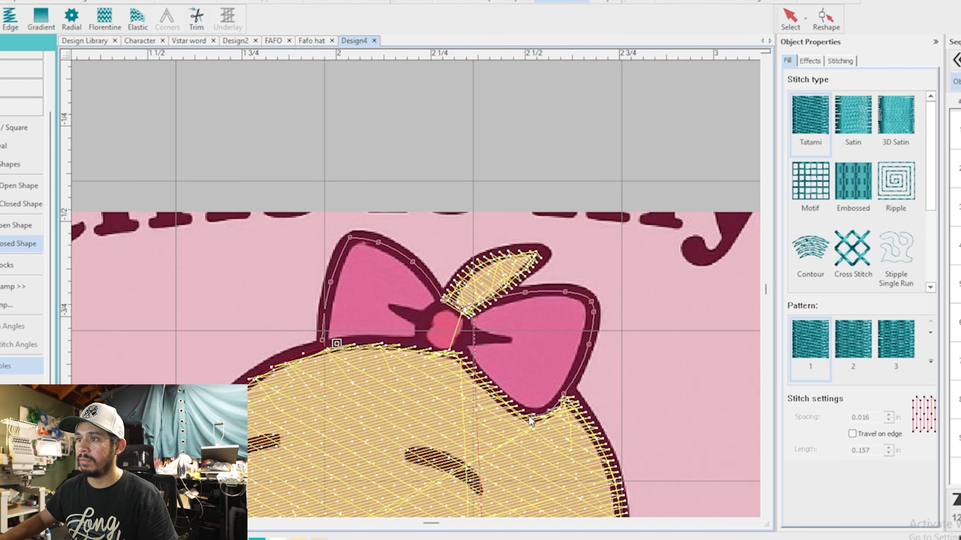
- Digitize the whole bow on the duck's head as a closed Tatami fill and check it in stitch and realistic views
click(456, 352)
key(Return)
key(t)
key(Escape)
scroll(418, 240, down, 5)
scroll(417, 240, up, 2)
key(t)
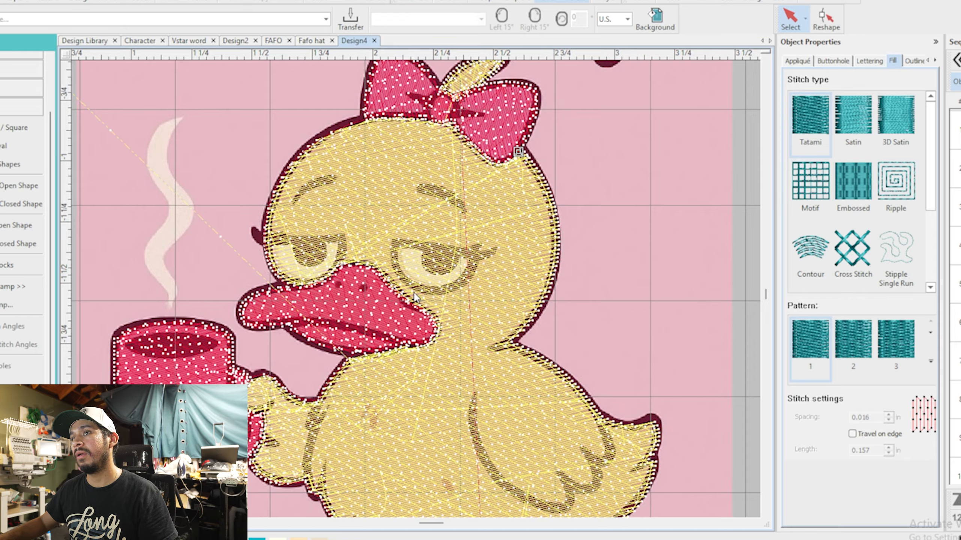
scroll(418, 294, down, 1)
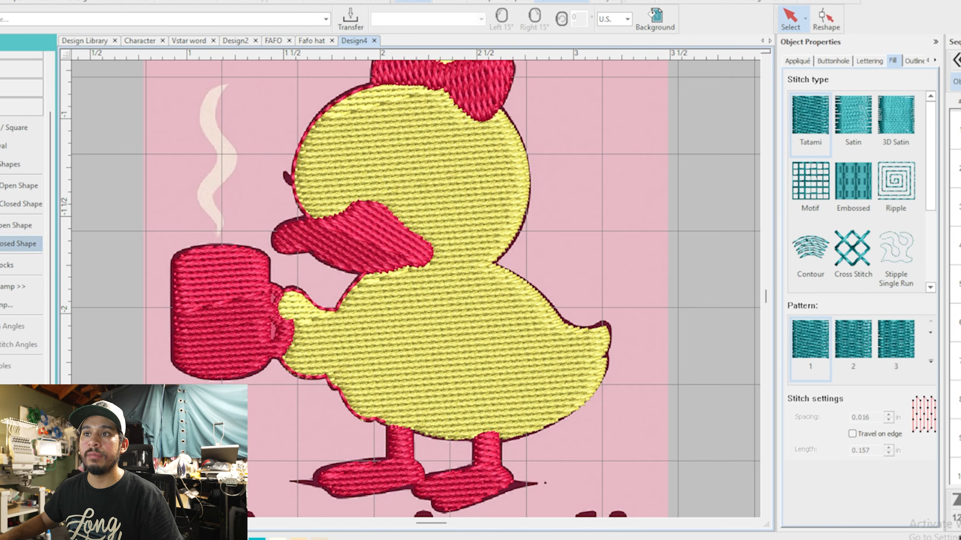
- Digitize the coffee in the mug's opening as a brown closed Tatami fill and rotate its stitch angle to nearly vertical
scroll(262, 339, up, 4)
key(t)
scroll(321, 171, down, 2)
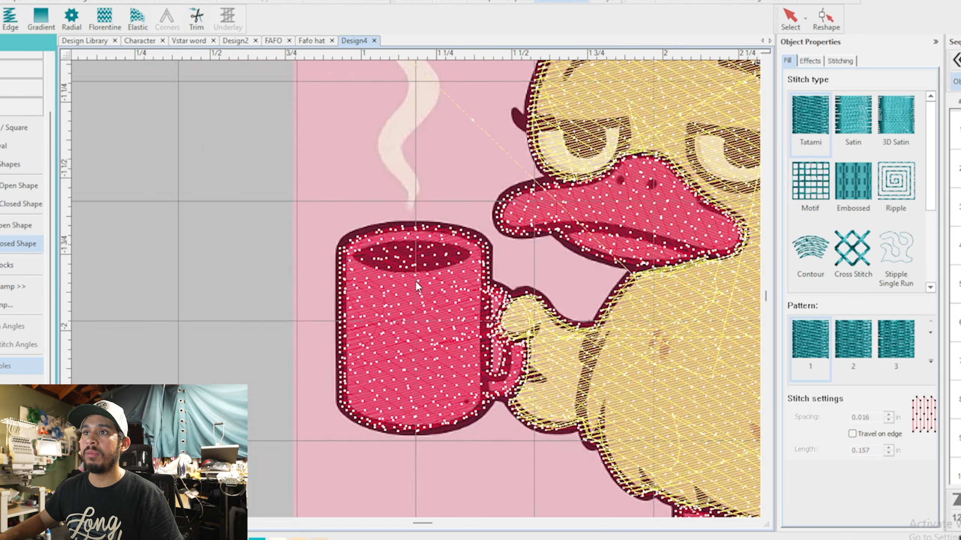
scroll(417, 265, up, 4)
right_click(350, 246)
right_click(493, 251)
click(550, 272)
right_click(529, 299)
right_click(400, 326)
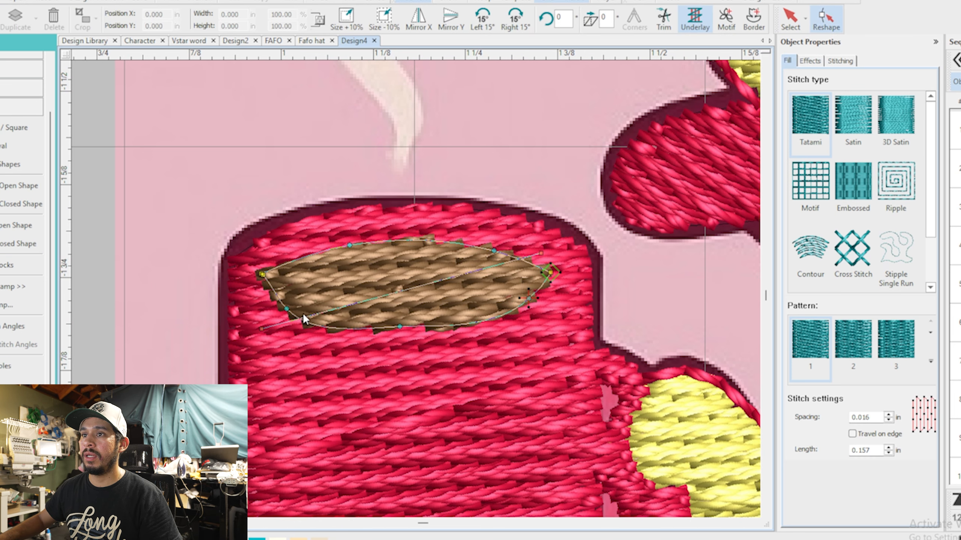
drag(260, 325, 515, 365)
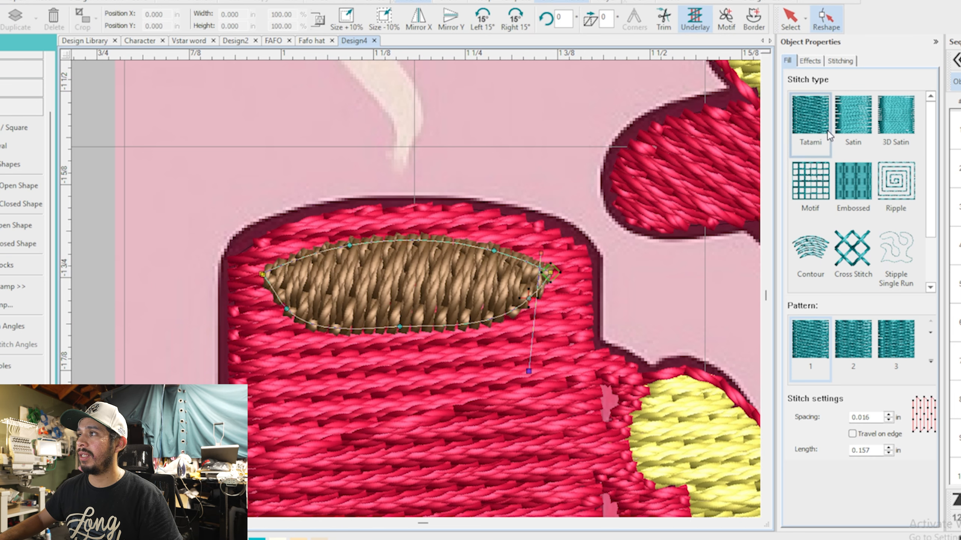
- Switch the coffee fill to Satin and adjust its lower edge and stitch angle to match the mug's opening
click(852, 115)
scroll(424, 283, down, 2)
scroll(435, 289, down, 3)
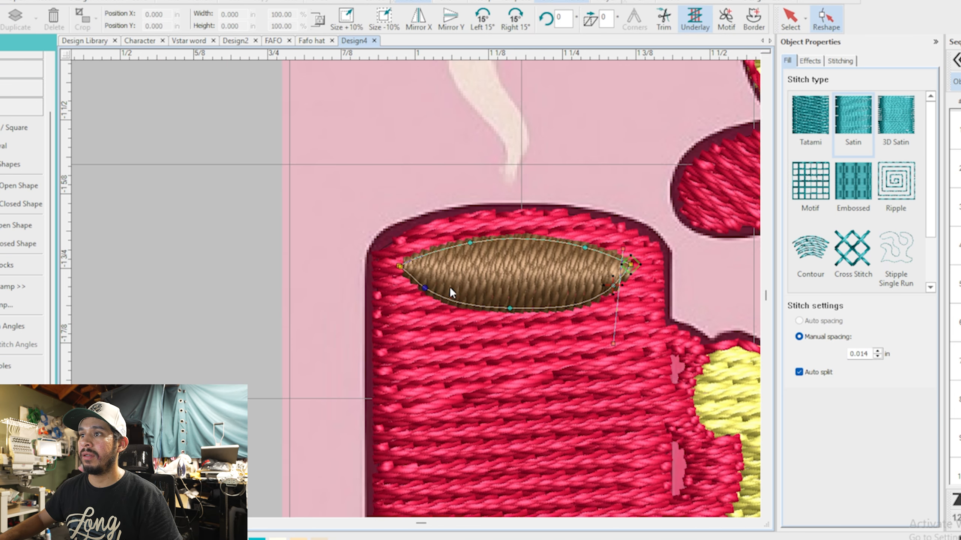
key(t)
drag(365, 328, 363, 324)
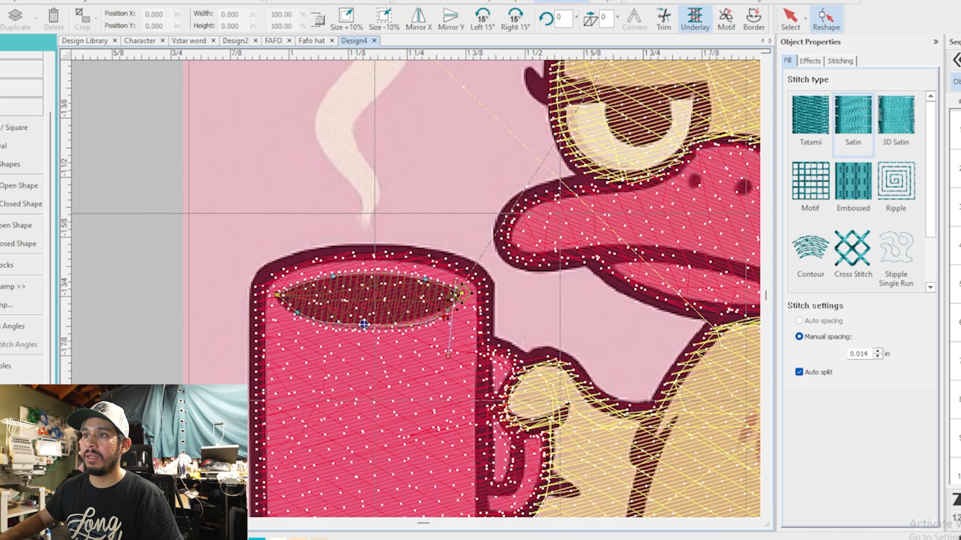
drag(448, 309, 447, 305)
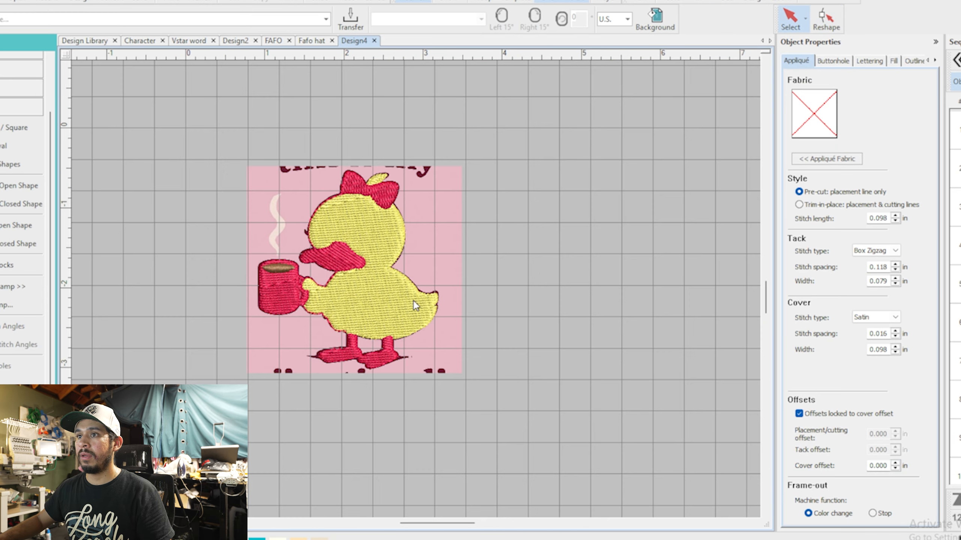
- Nudge the coffee fill slightly upward inside the mug's opening and deselect it
scroll(399, 281, up, 3)
click(336, 227)
key(Up)
key(Up)
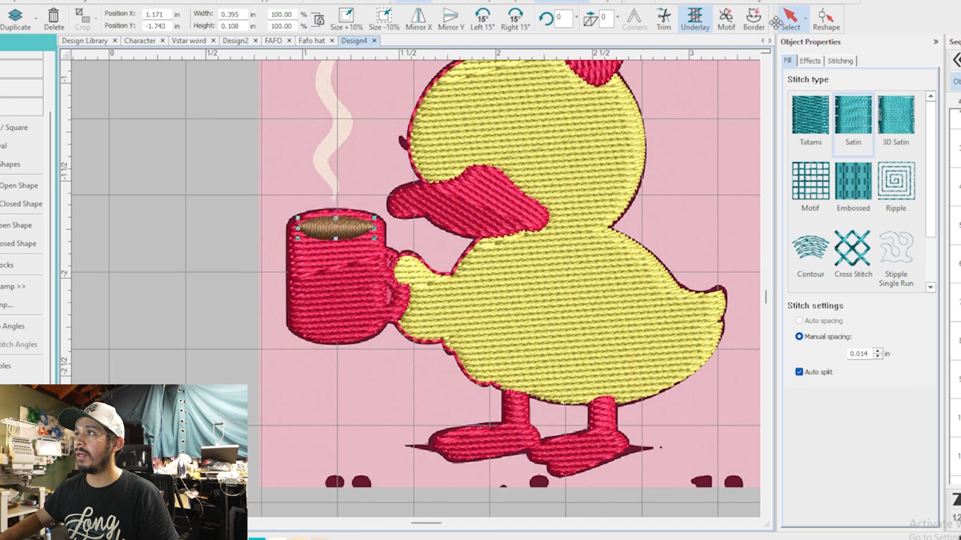
click(174, 211)
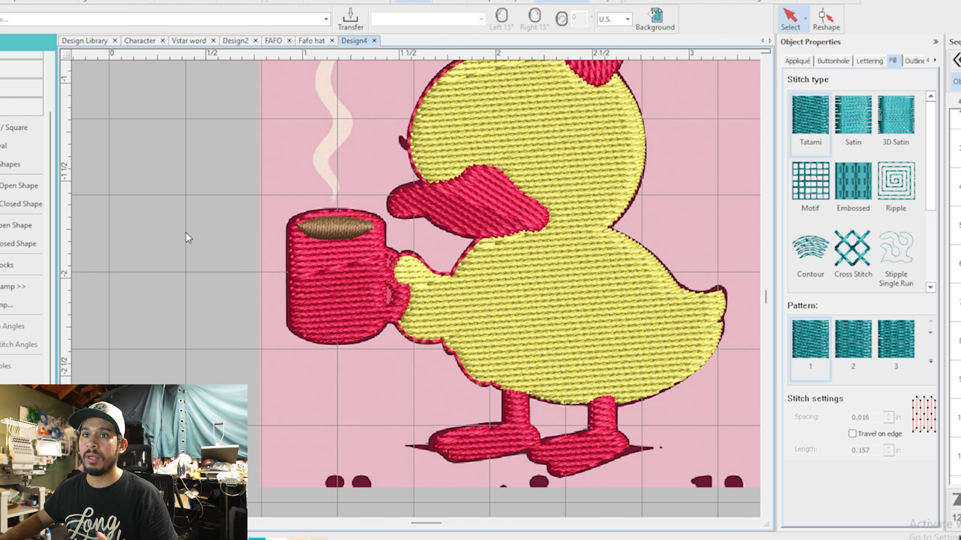
- Set up an open-shape outline with Satin stitch and turn off its automatic trims
click(15, 235)
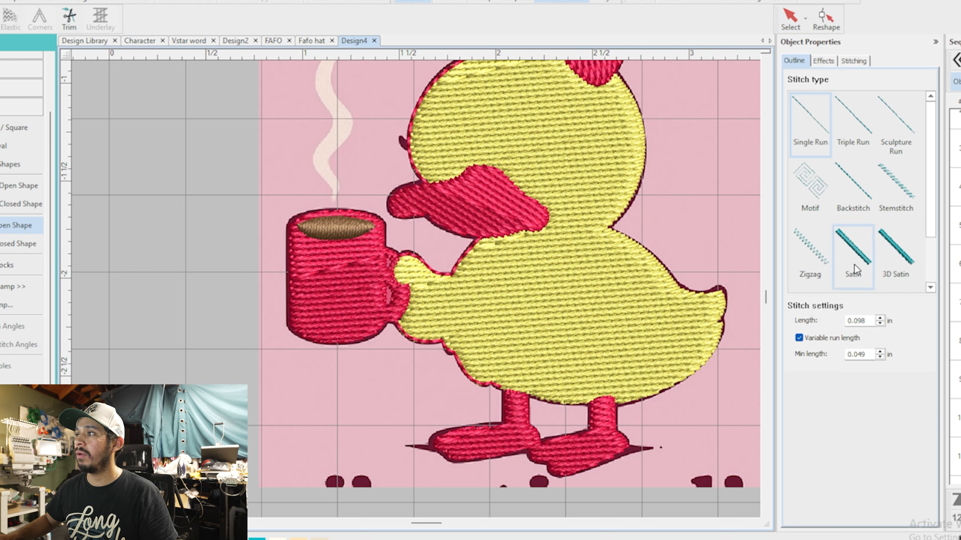
click(856, 266)
click(849, 62)
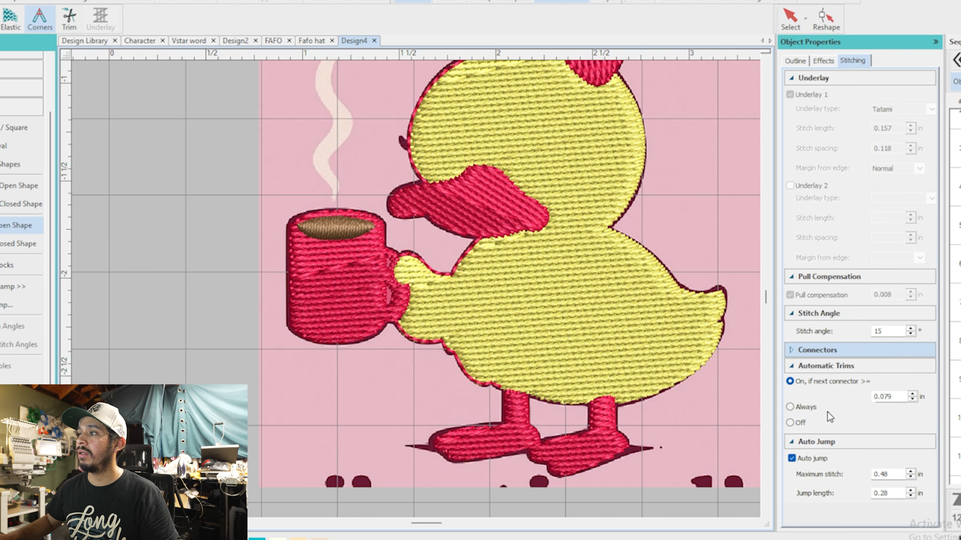
click(800, 424)
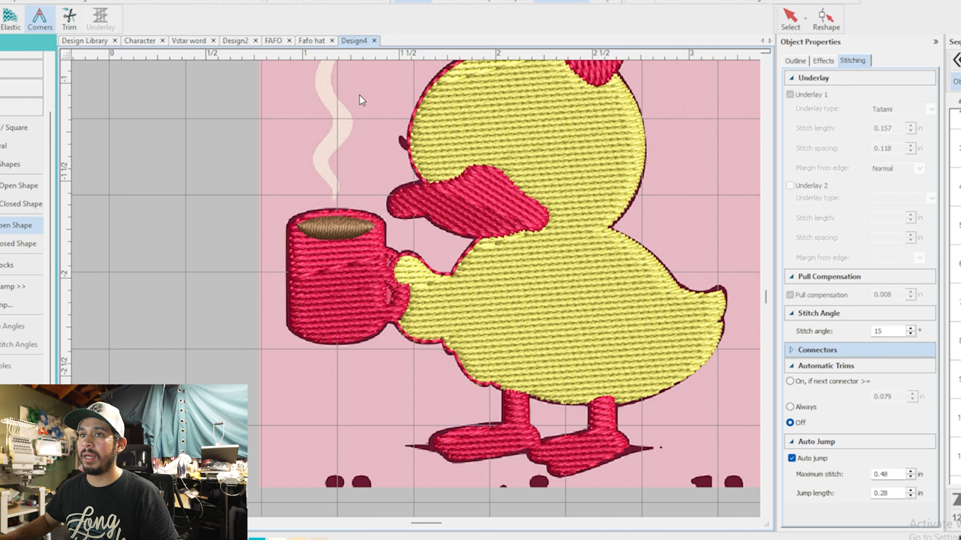
- Try a short satin sample curve beside the mug at 0.04 in width and undo it
key(Return)
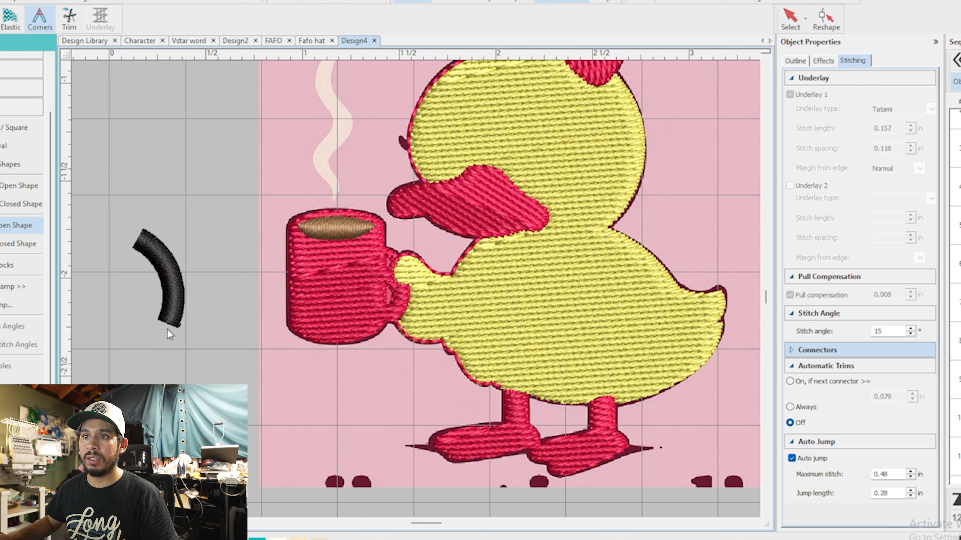
click(789, 18)
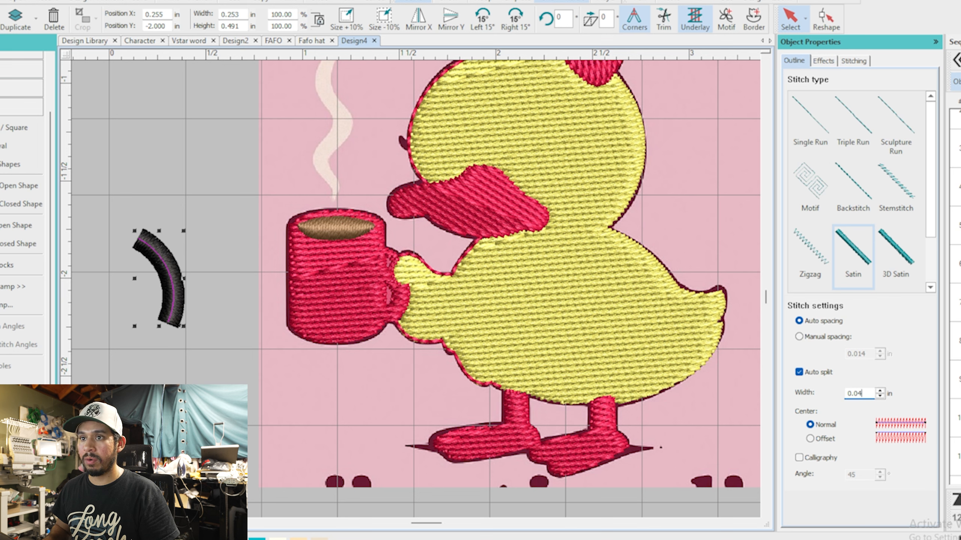
text(0.04)
key(Return)
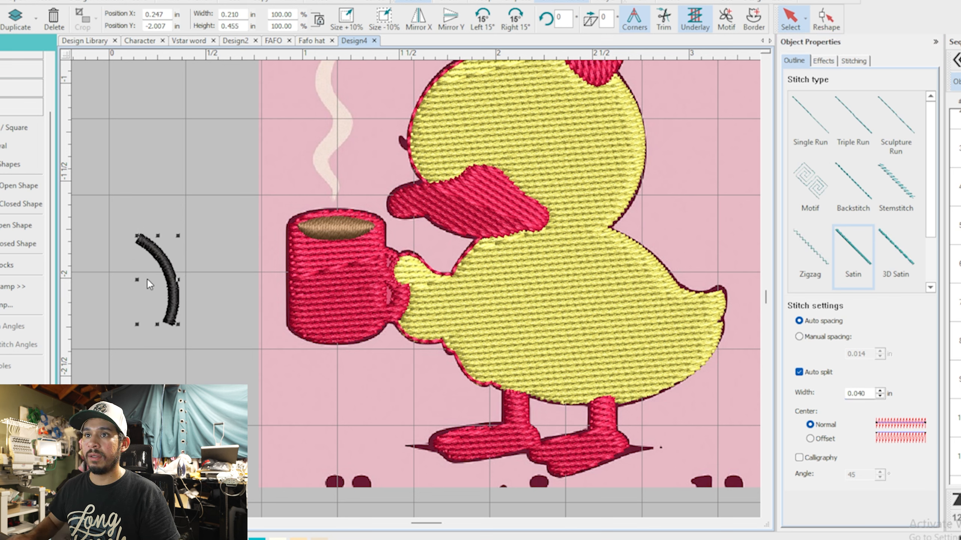
key(ctrl+z)
key(ctrl+z)
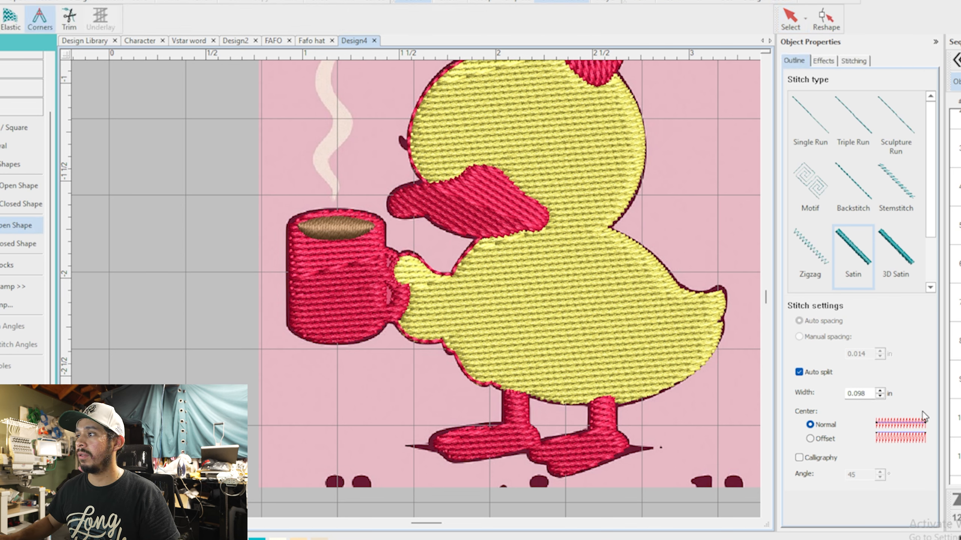
- Set the width of new satin outlines to 0.04 in and check their automatic trims setting
click(869, 394)
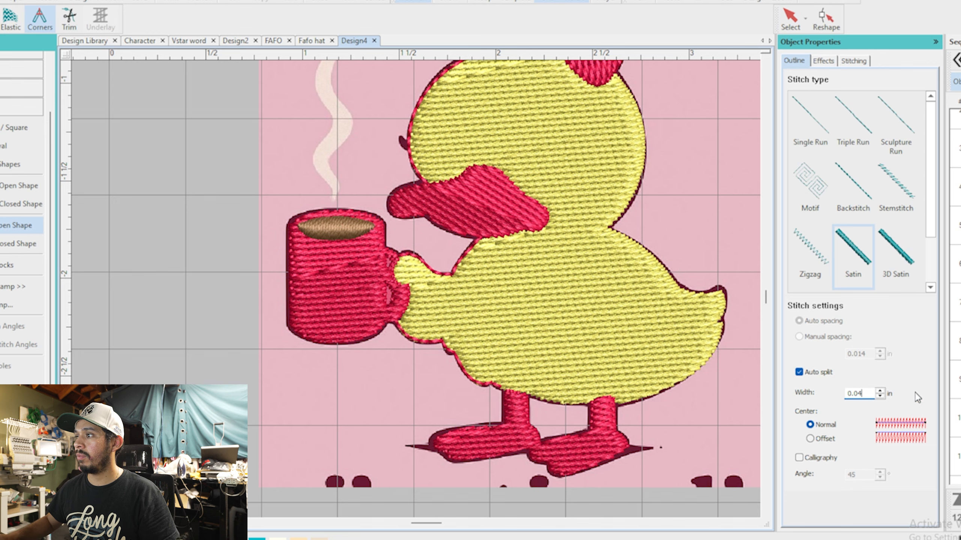
key(Return)
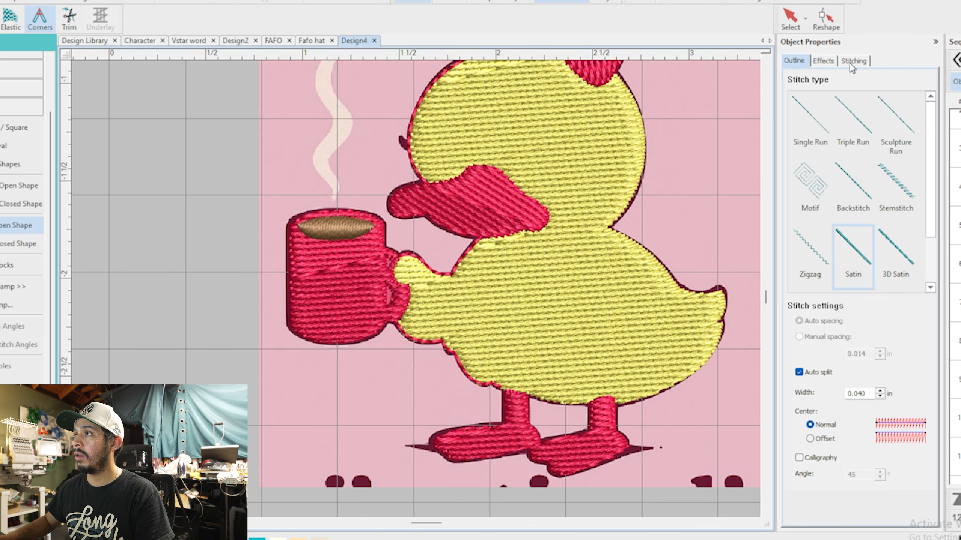
click(851, 61)
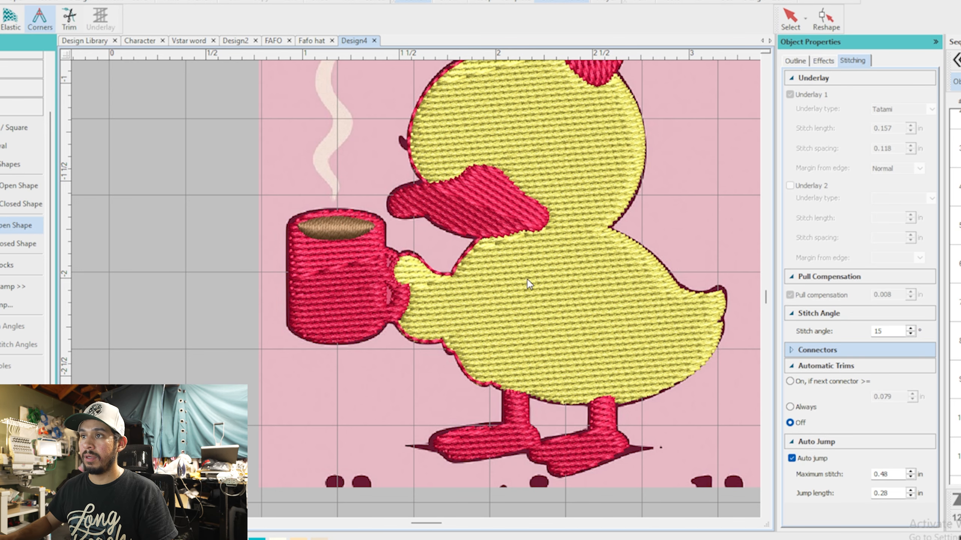
- Digitize open satin lines along the wing's lower curve and around its feather tips
scroll(528, 284, up, 2)
key(t)
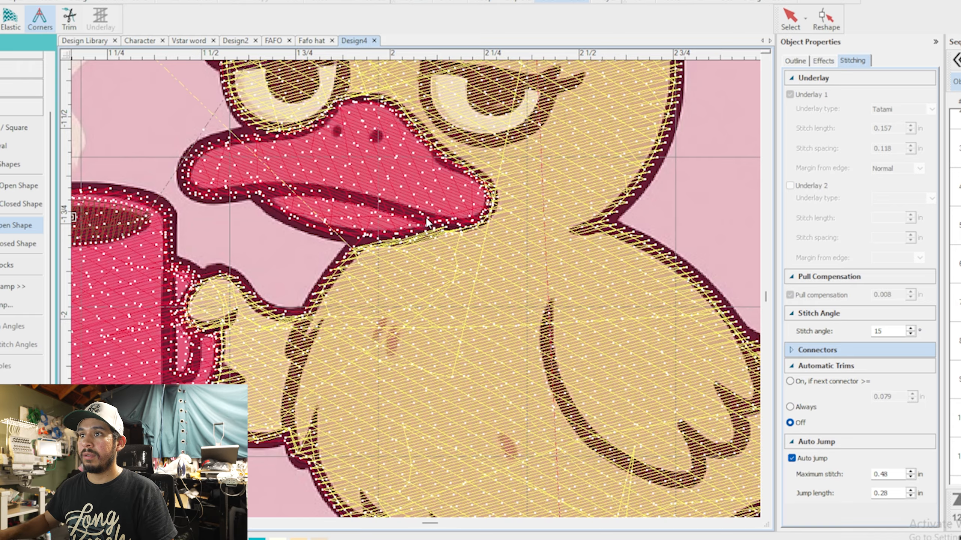
scroll(435, 309, down, 3)
scroll(431, 309, up, 2)
scroll(422, 307, up, 2)
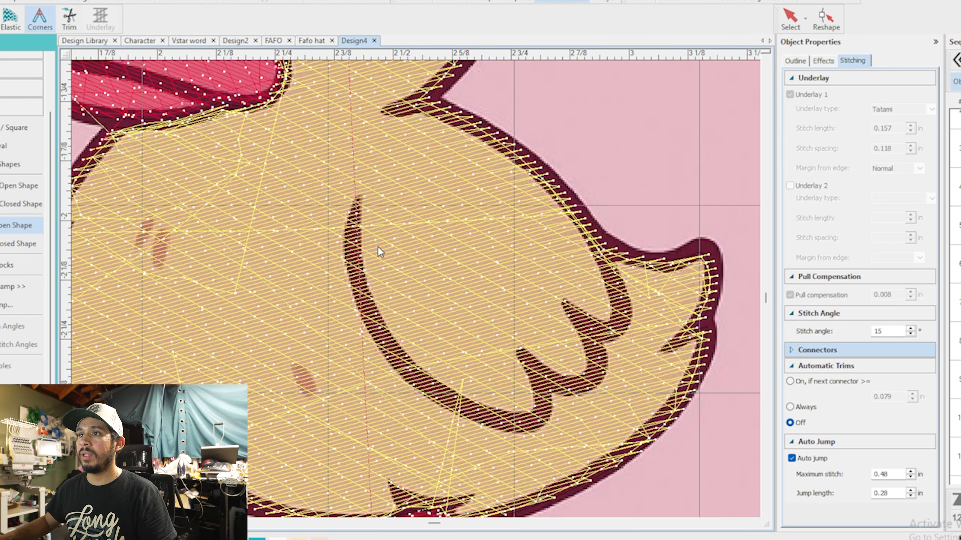
scroll(380, 251, down, 2)
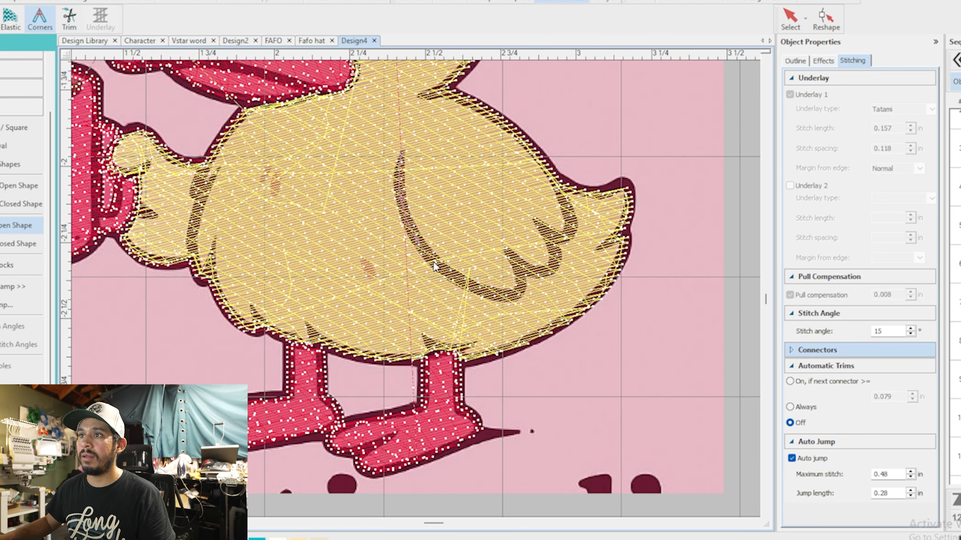
scroll(469, 284, up, 2)
mouse_move(469, 283)
mouse_down()
mouse_move(424, 298)
mouse_move(489, 224)
mouse_up()
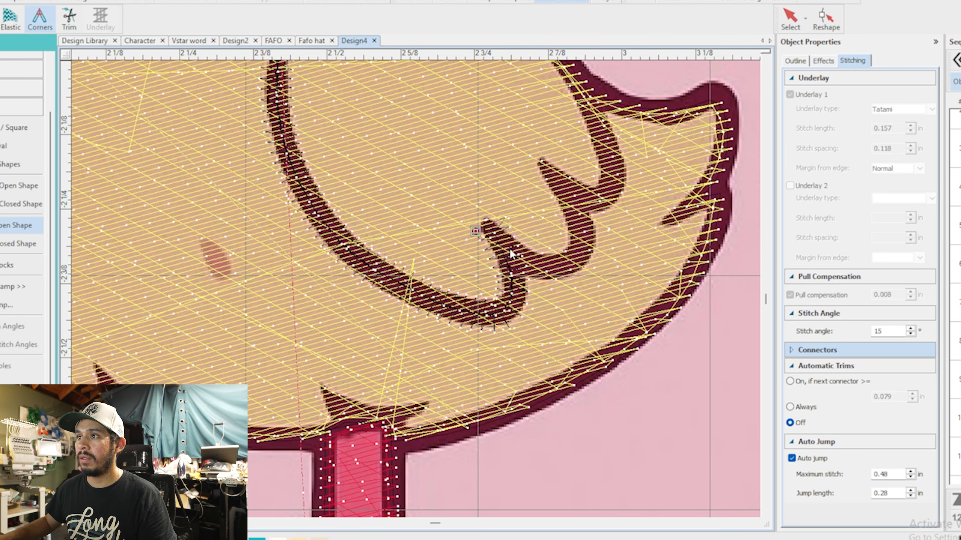
mouse_move(511, 268)
mouse_down()
mouse_move(568, 271)
mouse_move(580, 237)
mouse_move(545, 165)
mouse_up()
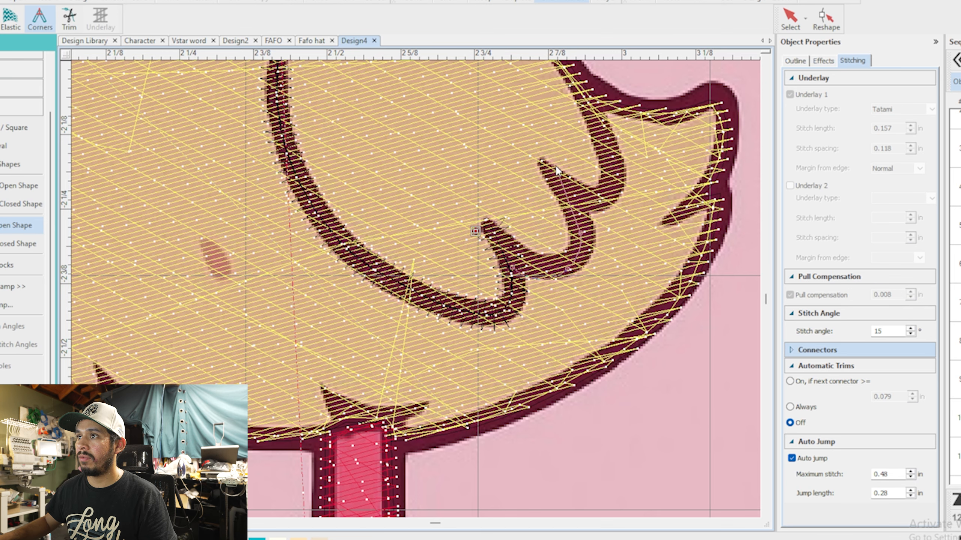
drag(603, 203, 611, 173)
scroll(612, 167, down, 1)
- Continue the satin outline from the last wing feather up along the duck's back to the neck notch
drag(416, 289, 409, 257)
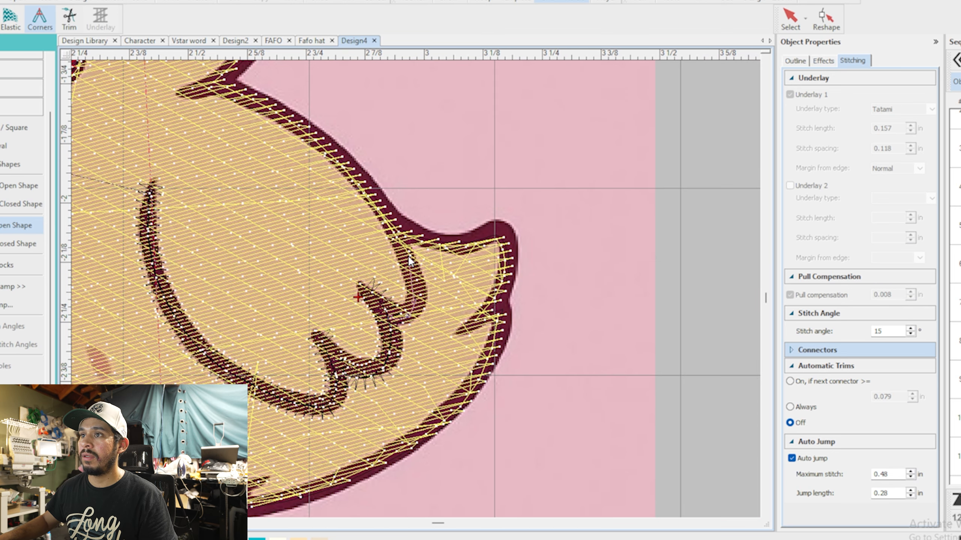
drag(397, 217, 385, 213)
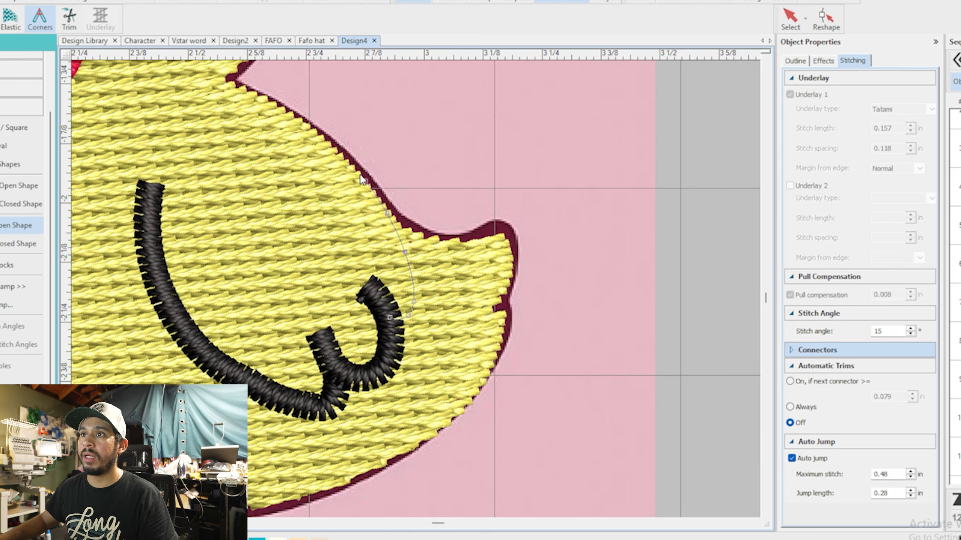
key(t)
right_click(300, 122)
right_click(258, 97)
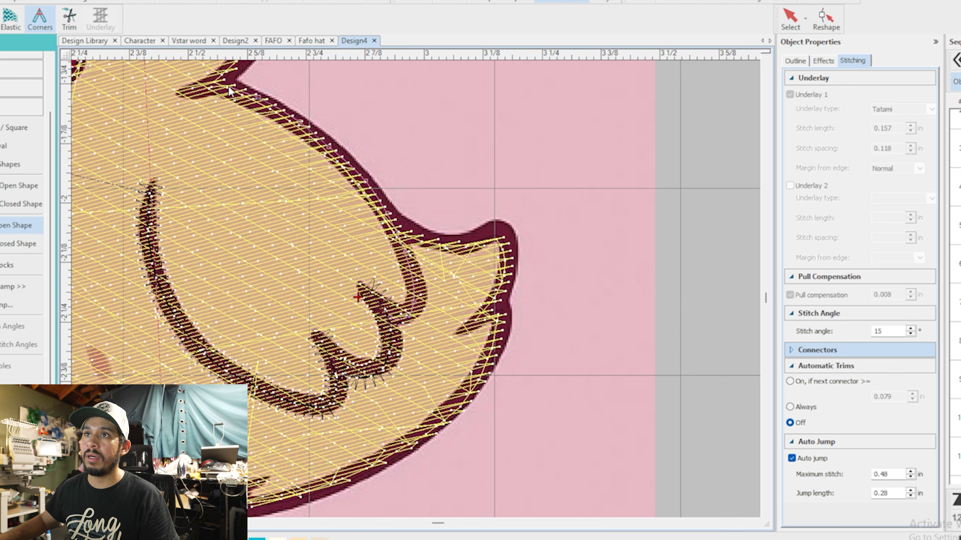
right_click(221, 82)
key(Return)
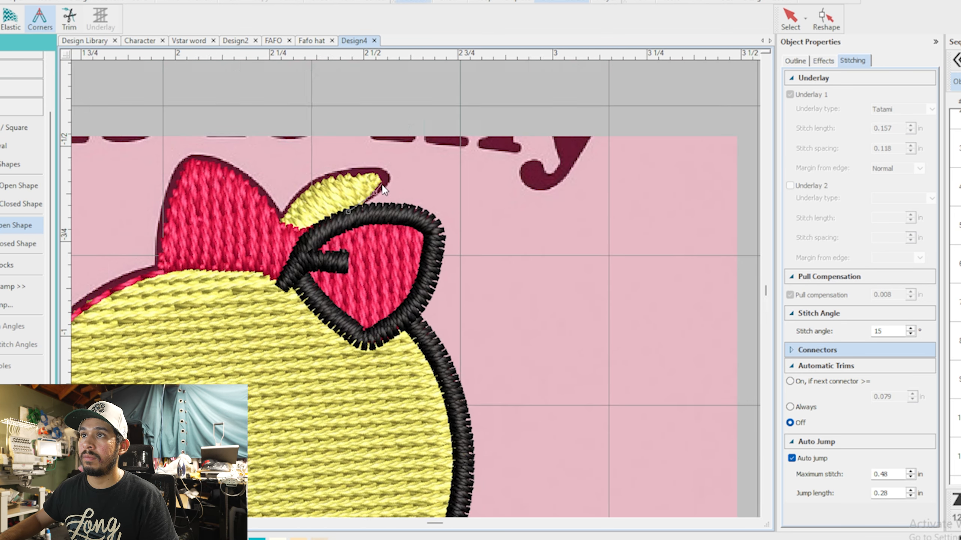
- Continue the satin outline around the head tuft and bow, then down the front of the head to the beak
key(t)
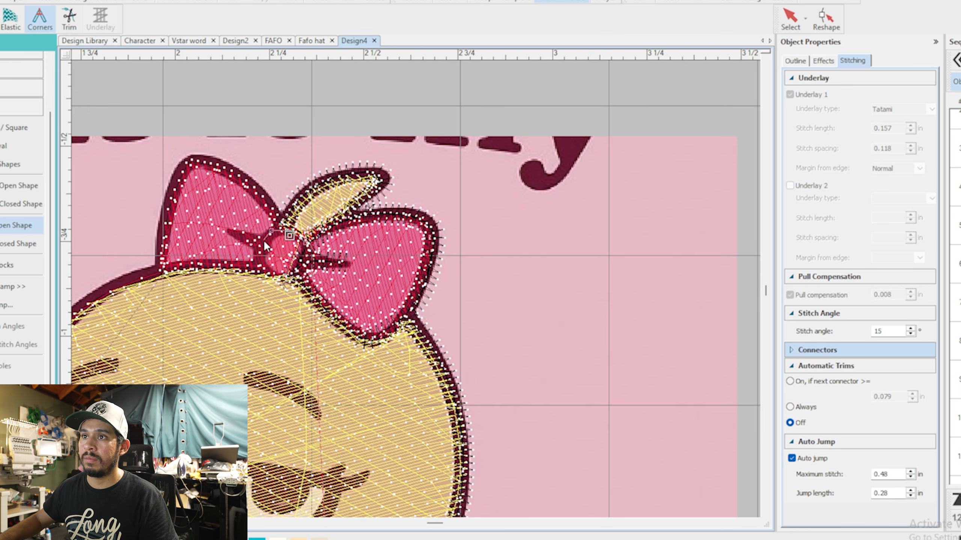
key(t)
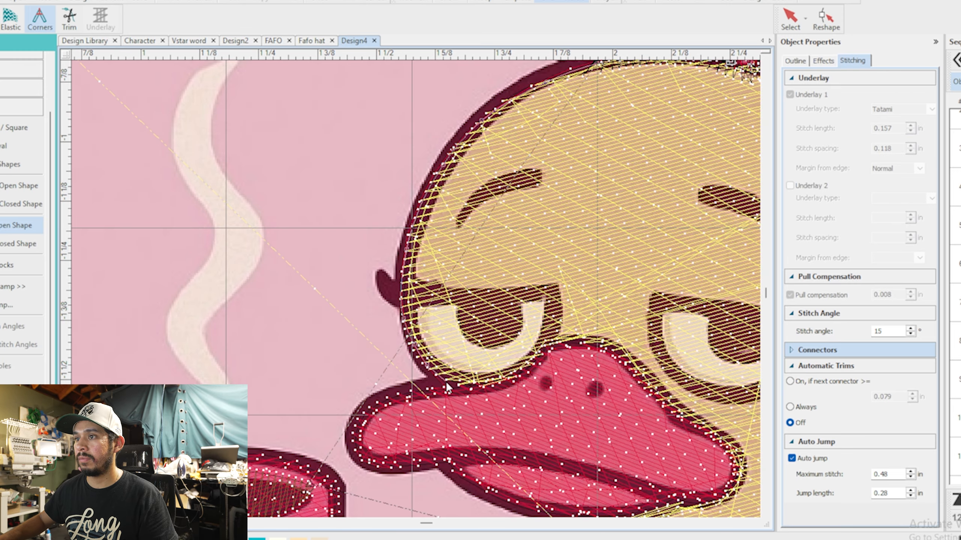
scroll(475, 300, up, 2)
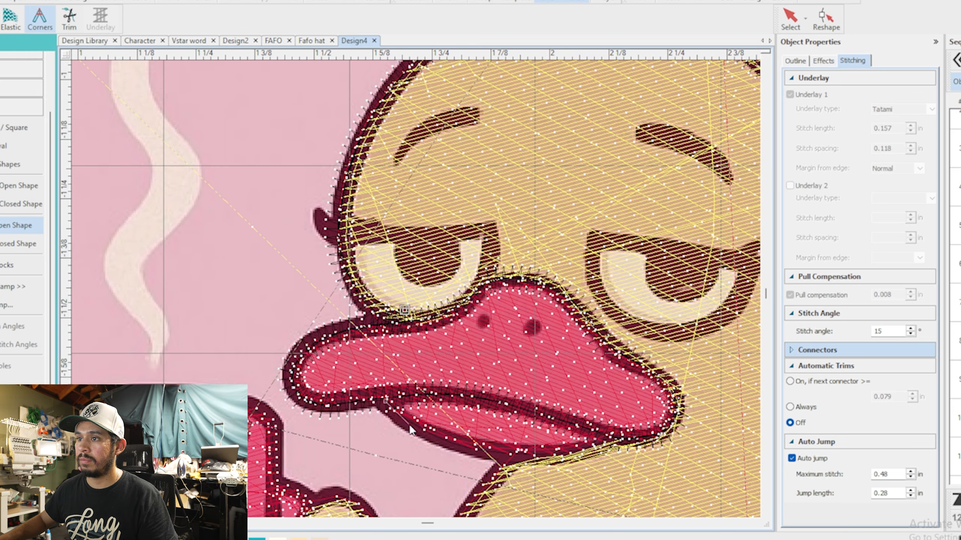
- Outline the lower part of the beak with an open satin line
scroll(435, 288, down, 2)
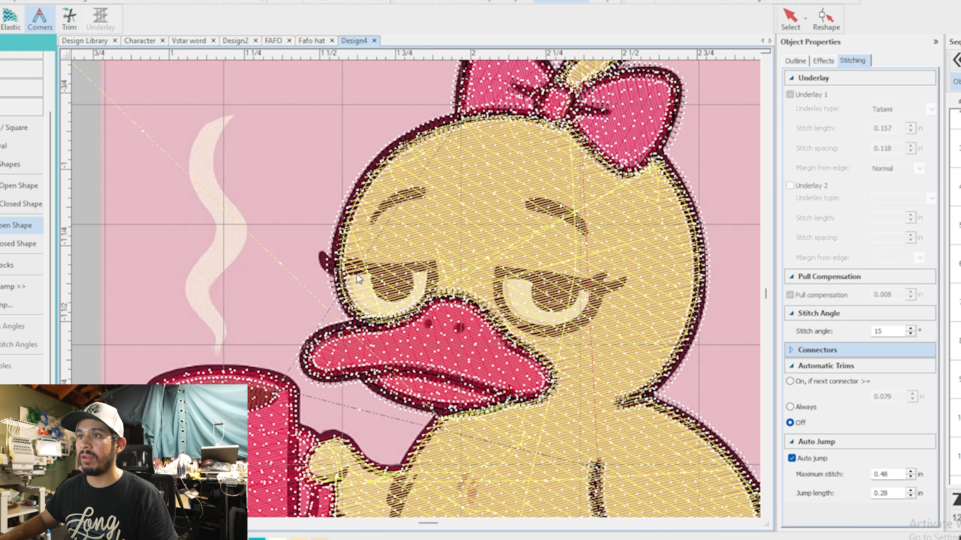
scroll(374, 265, up, 3)
scroll(416, 290, down, 3)
scroll(454, 324, up, 2)
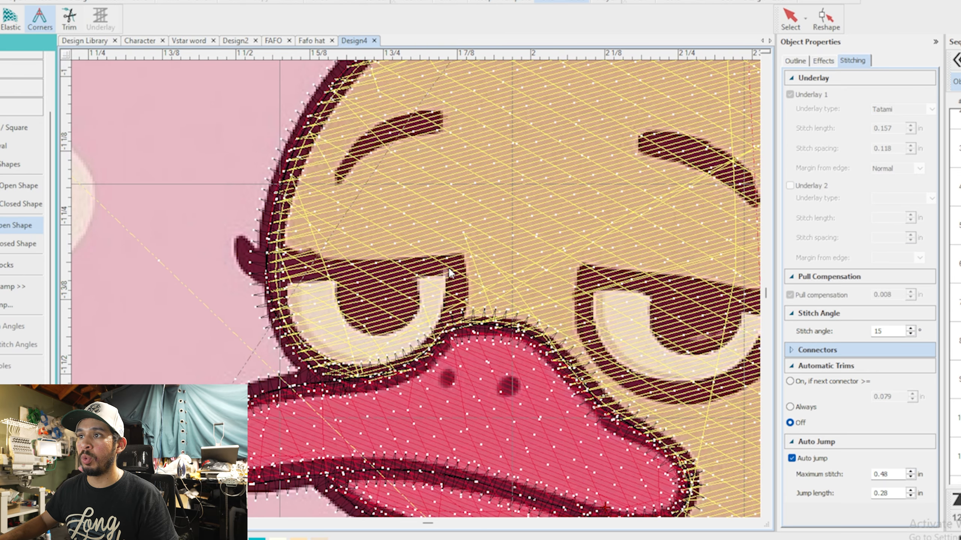
scroll(247, 246, down, 2)
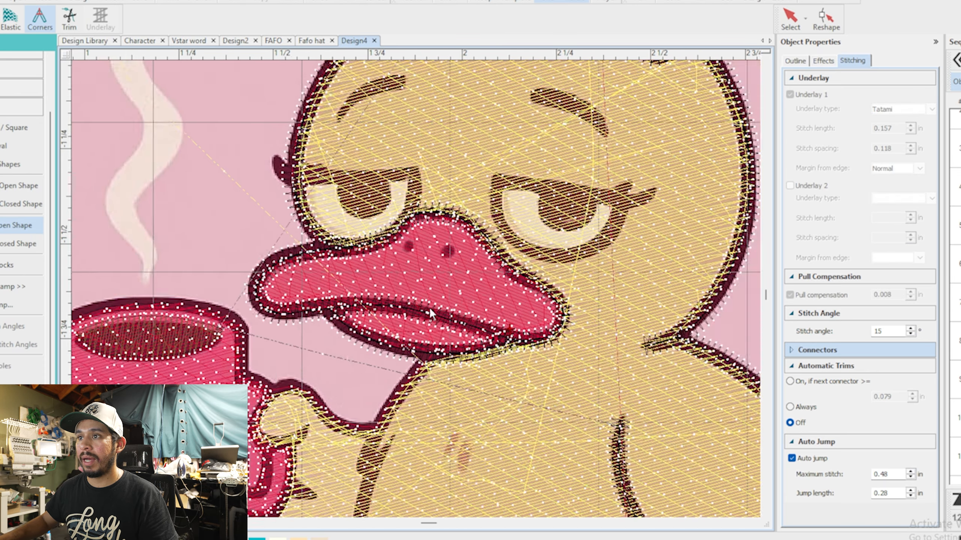
scroll(411, 311, up, 2)
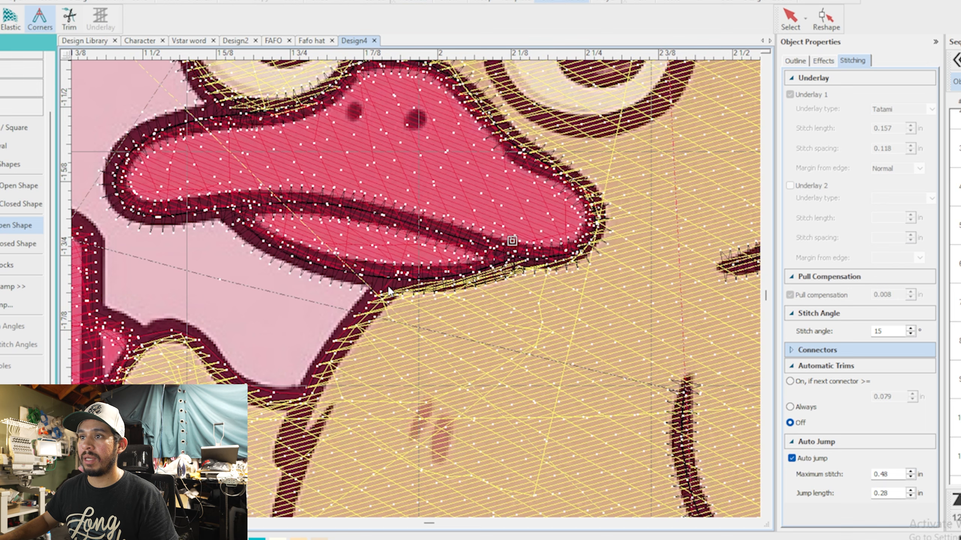
- Digitize the satin outline from beneath the beak down the chest to where the arm meets the belly
right_click(394, 276)
right_click(355, 319)
right_click(302, 404)
scroll(298, 411, down, 1)
scroll(415, 290, up, 1)
scroll(415, 289, up, 1)
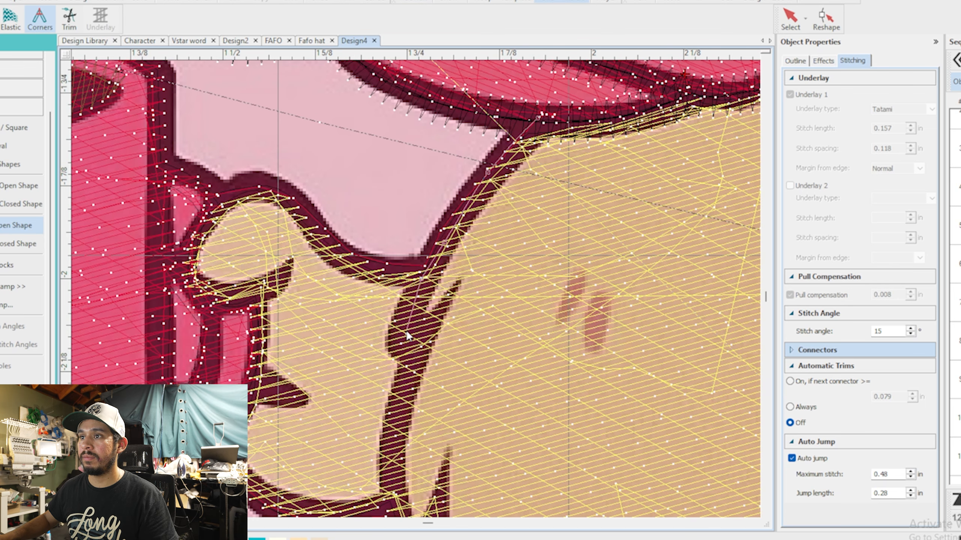
scroll(403, 374, down, 2)
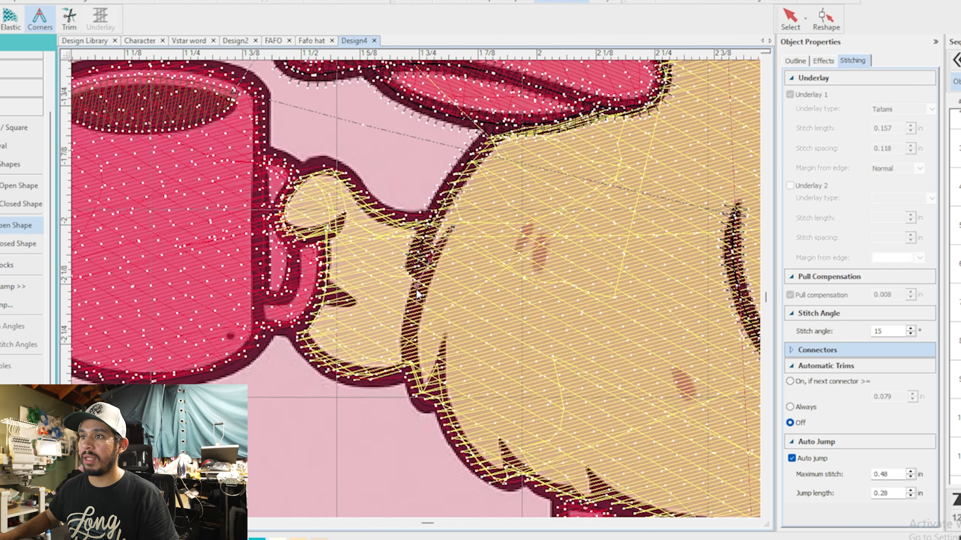
scroll(415, 288, up, 1)
right_click(411, 389)
right_click(420, 403)
right_click(443, 413)
key(Return)
- Digitize the satin outline along the underside of the arm to the mug handle and in to the wrist crease
right_click(407, 374)
key(t)
right_click(366, 381)
right_click(330, 377)
key(t)
right_click(304, 369)
right_click(283, 352)
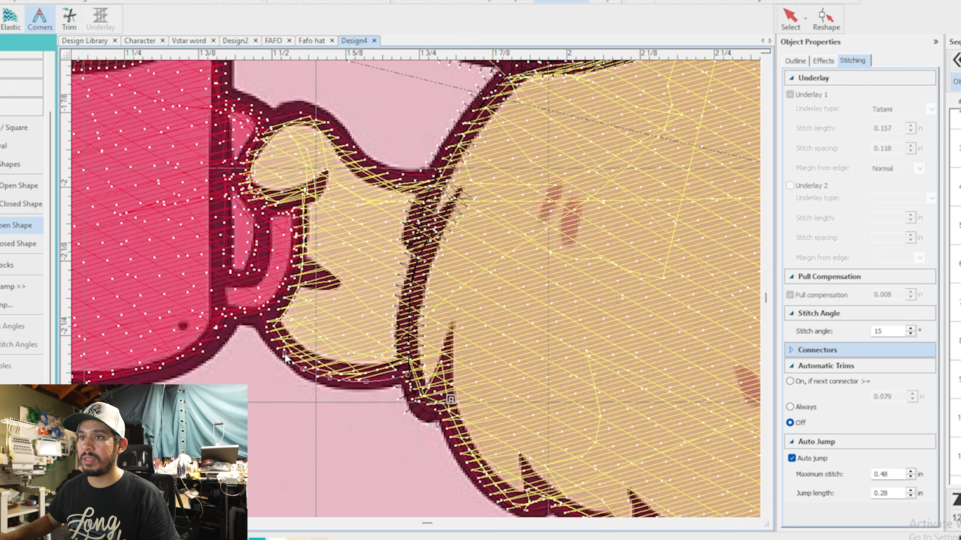
right_click(263, 313)
click(338, 284)
- Digitize the satin outline from beside the hand up the mug's handle side and over the curved rim
key(t)
key(t)
scroll(340, 139, up, 1)
click(325, 272)
right_click(310, 254)
click(267, 230)
click(266, 143)
key(t)
right_click(375, 262)
right_click(284, 243)
right_click(189, 247)
right_click(155, 257)
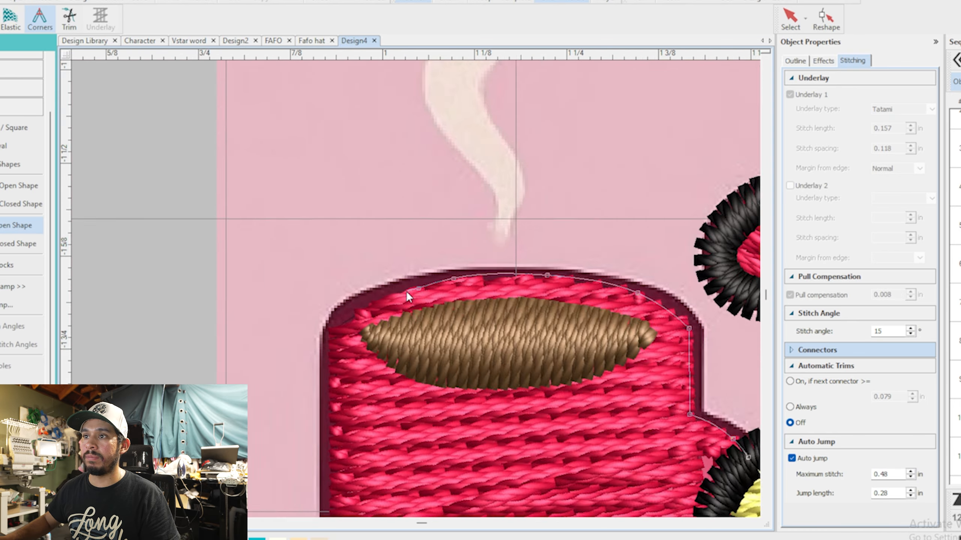
click(327, 327)
- Continue the mug's satin outline down its outer side and around the curved base, and finish it at the hand
scroll(347, 423, down, 1)
scroll(407, 433, down, 3)
click(420, 330)
right_click(468, 361)
right_click(524, 355)
right_click(546, 347)
key(Return)
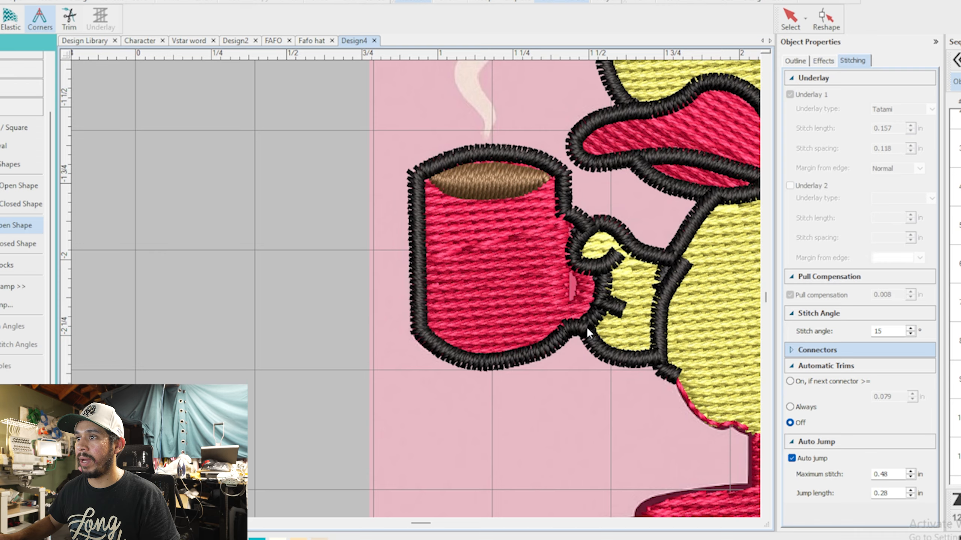
- Digitize the satin outline along the lower front of the belly, including the feather tips, to the front leg
scroll(417, 293, down, 2)
scroll(438, 307, up, 2)
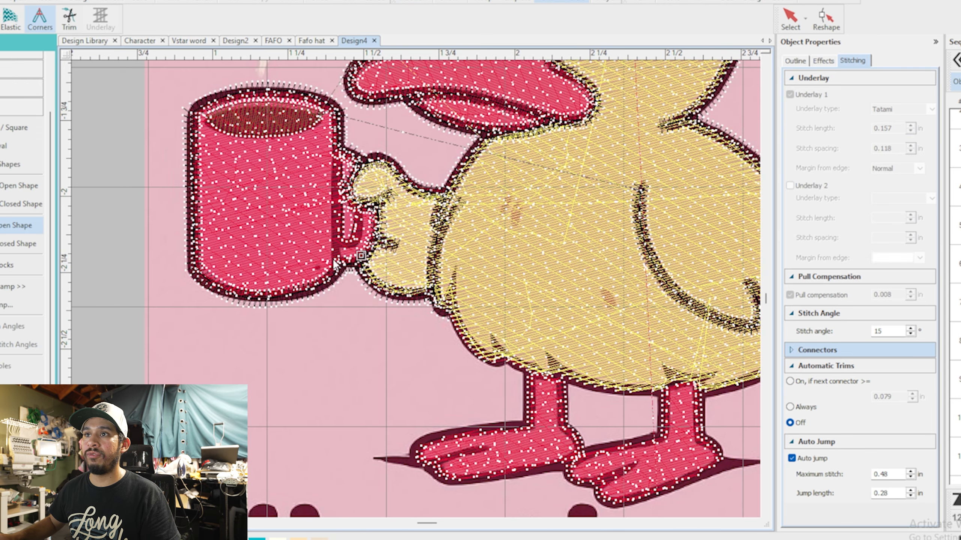
scroll(461, 314, up, 2)
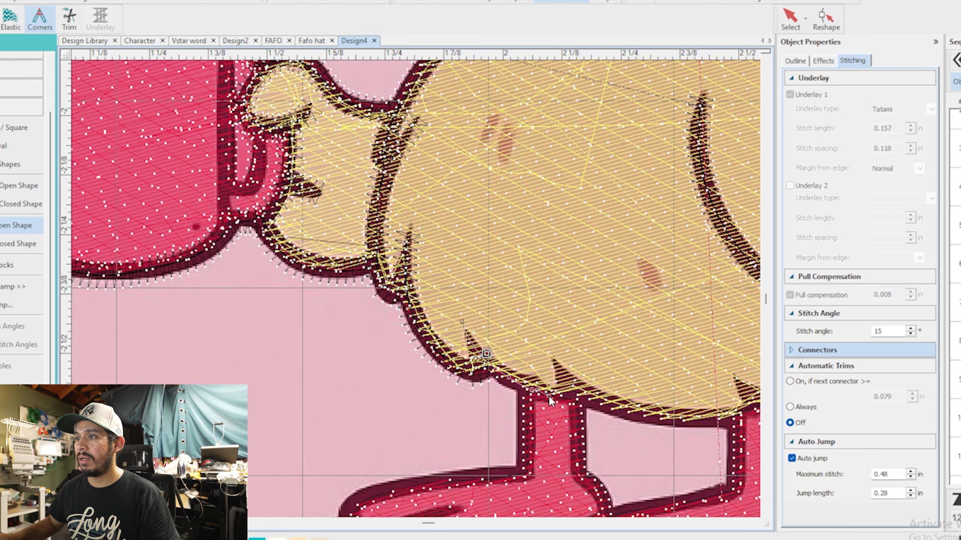
scroll(529, 390, down, 2)
scroll(417, 295, up, 2)
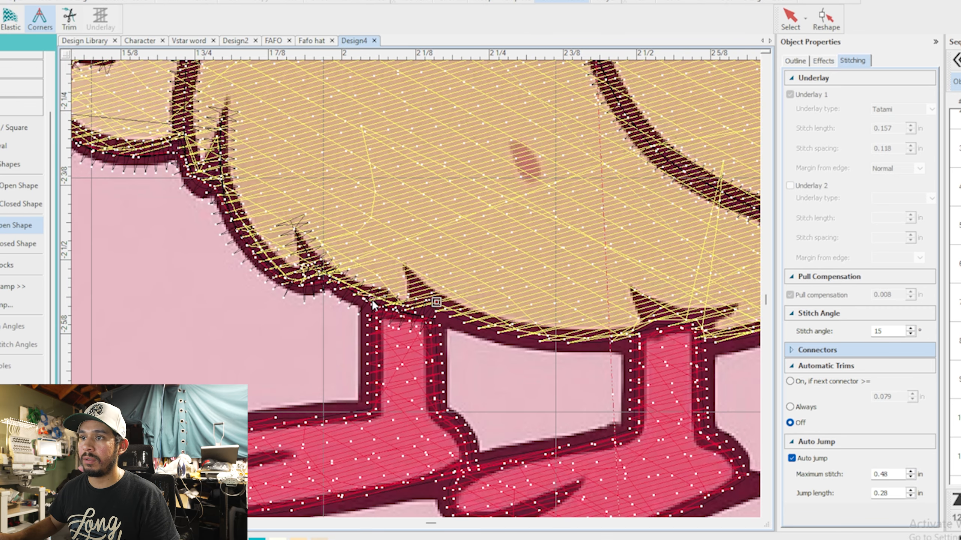
right_click(422, 325)
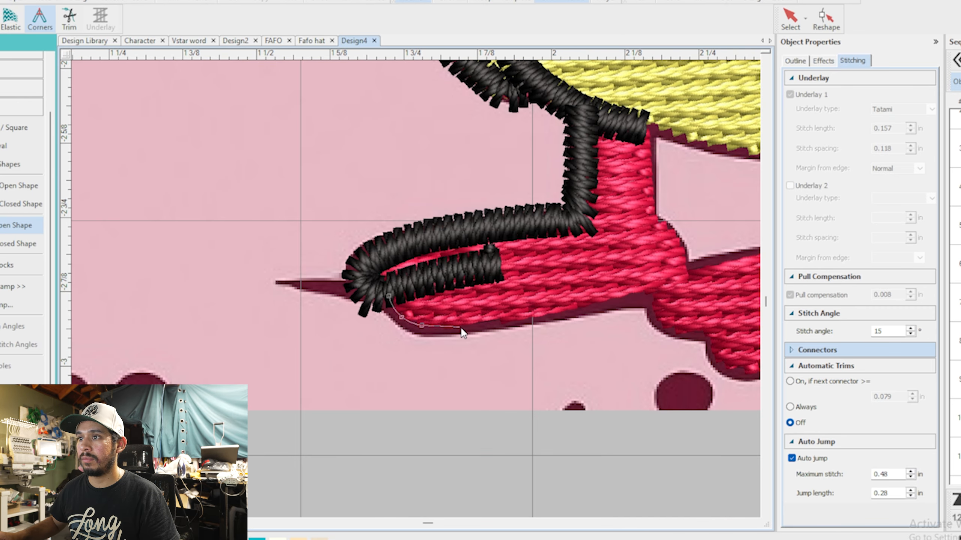
- Digitize the satin outline along the underside of the front foot toward the heel
right_click(461, 327)
right_click(503, 322)
right_click(554, 311)
right_click(623, 296)
- Digitize the satin outline along the top of the rear foot and around its upper toe
key(t)
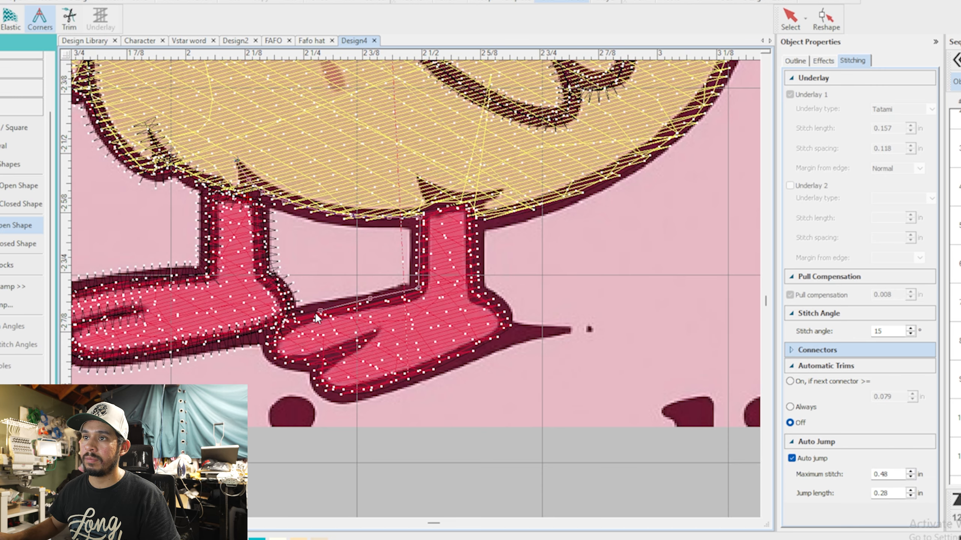
right_click(293, 318)
right_click(270, 340)
right_click(275, 358)
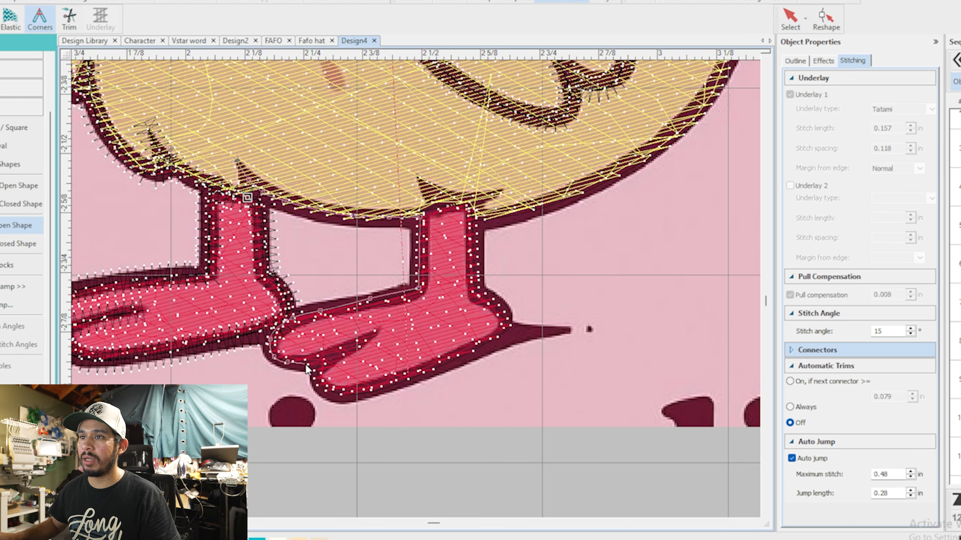
key(Return)
- Outline the rear foot's lower toe, sole and heel in satin, continuing up the back of the leg to the belly
right_click(318, 386)
right_click(327, 393)
right_click(378, 392)
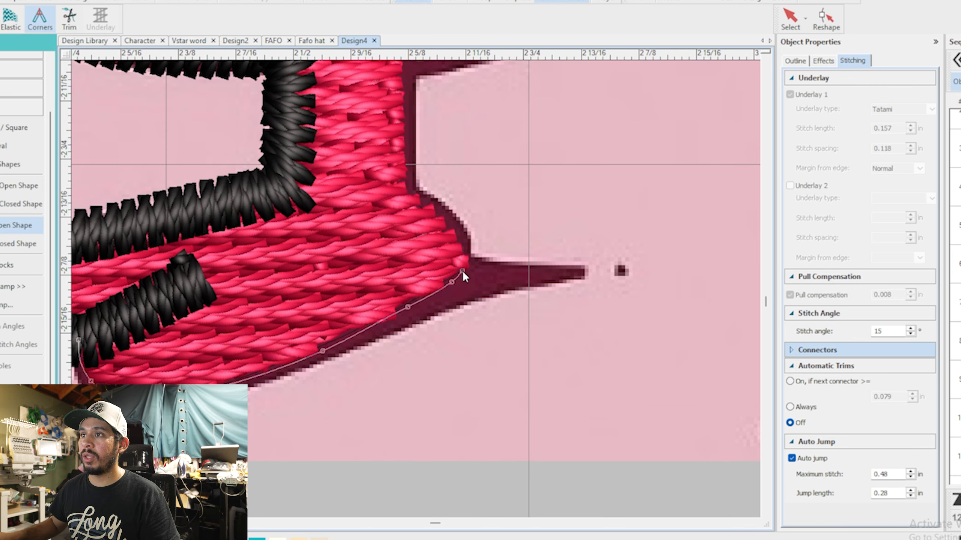
scroll(399, 187, down, 2)
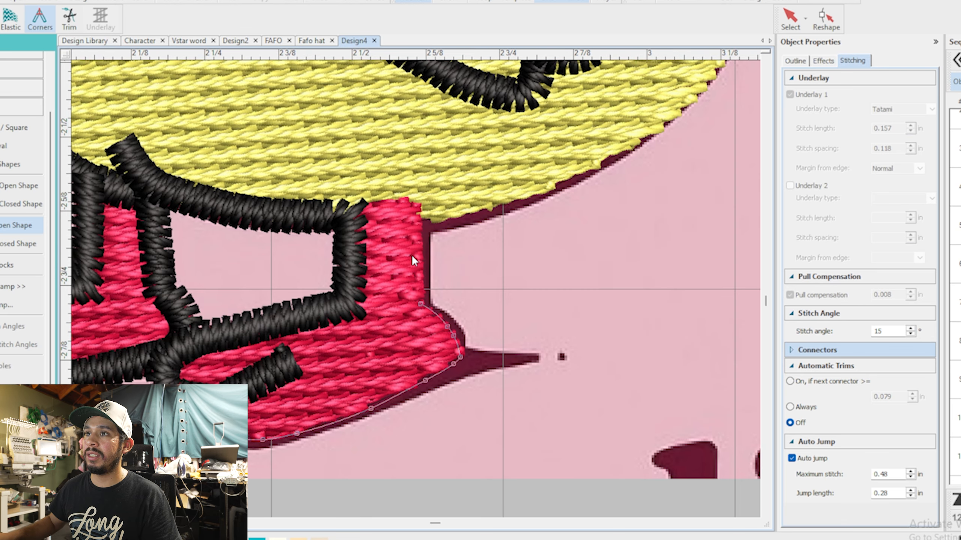
click(420, 216)
key(Return)
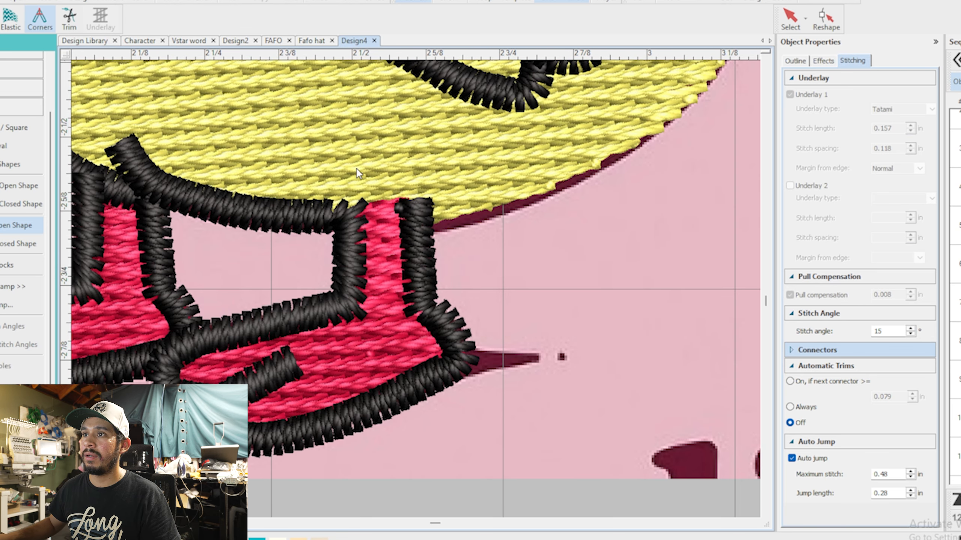
- Digitize satin outlines for the feather tips above the rear leg and along the belly's rear curve to the tail
key(t)
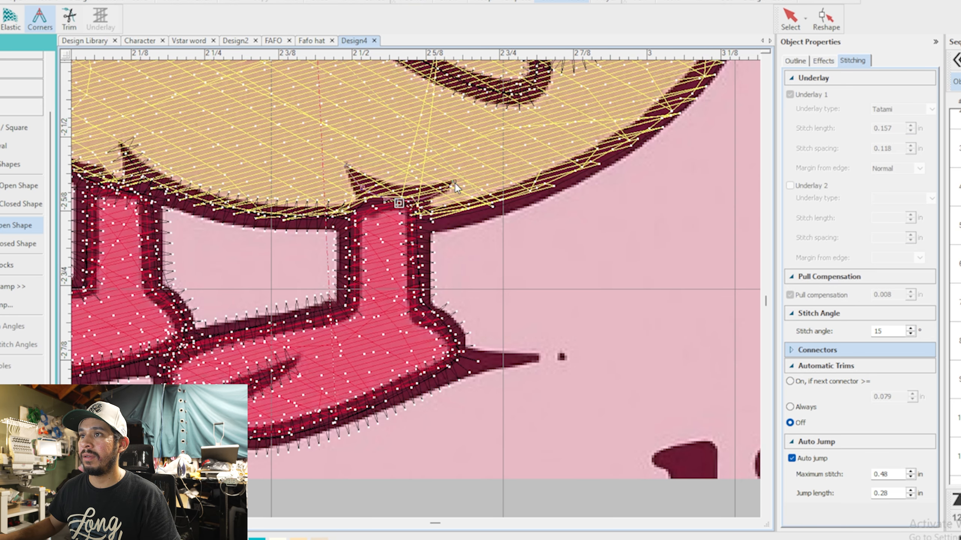
key(t)
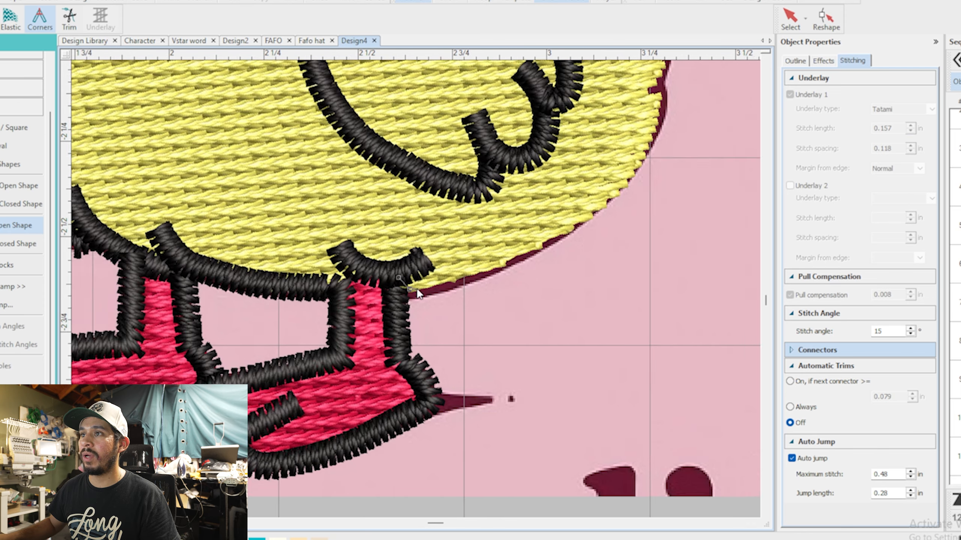
scroll(435, 227, down, 2)
click(543, 240)
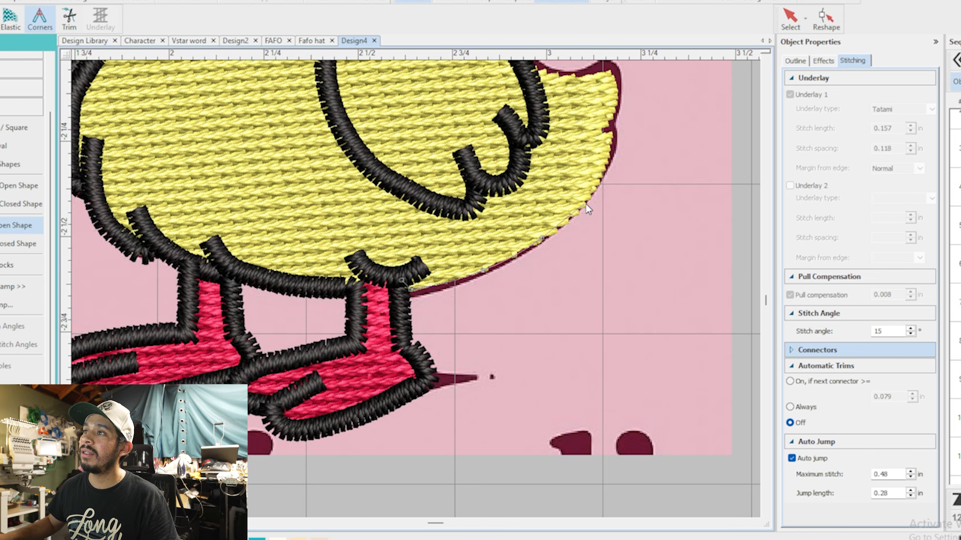
scroll(415, 290, down, 3)
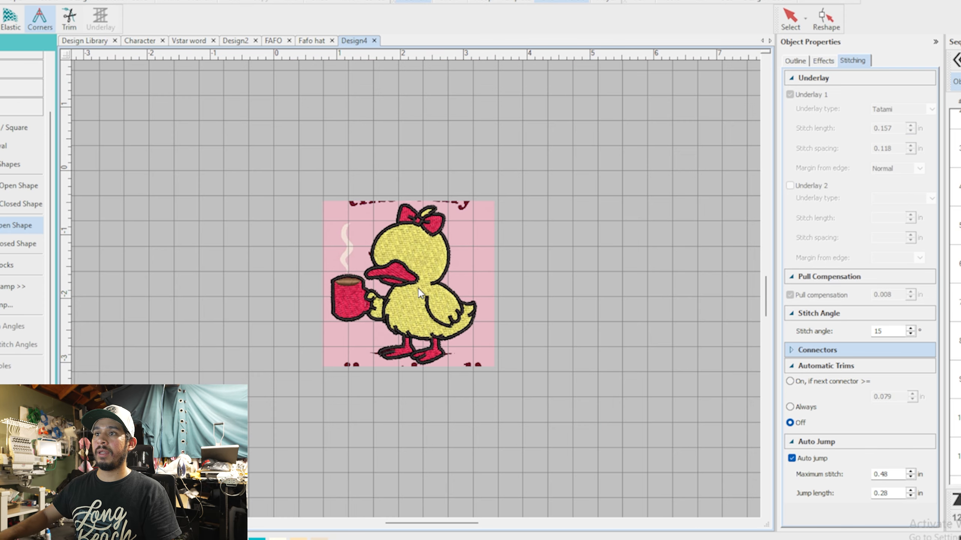
- Convert the wing's long satin outline into a satin fill object and open it for reshaping
scroll(418, 289, down, 4)
scroll(416, 290, up, 11)
scroll(416, 291, down, 2)
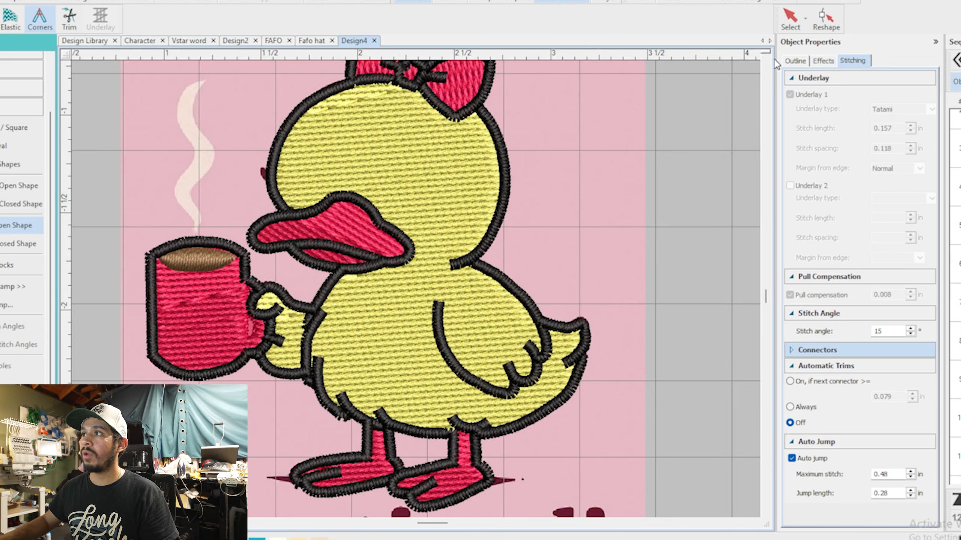
click(435, 333)
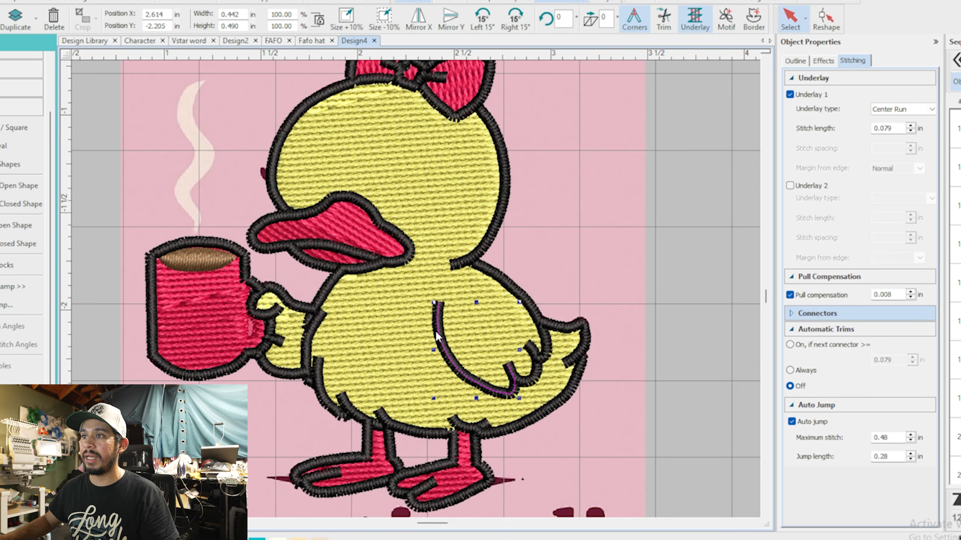
scroll(351, 319, up, 3)
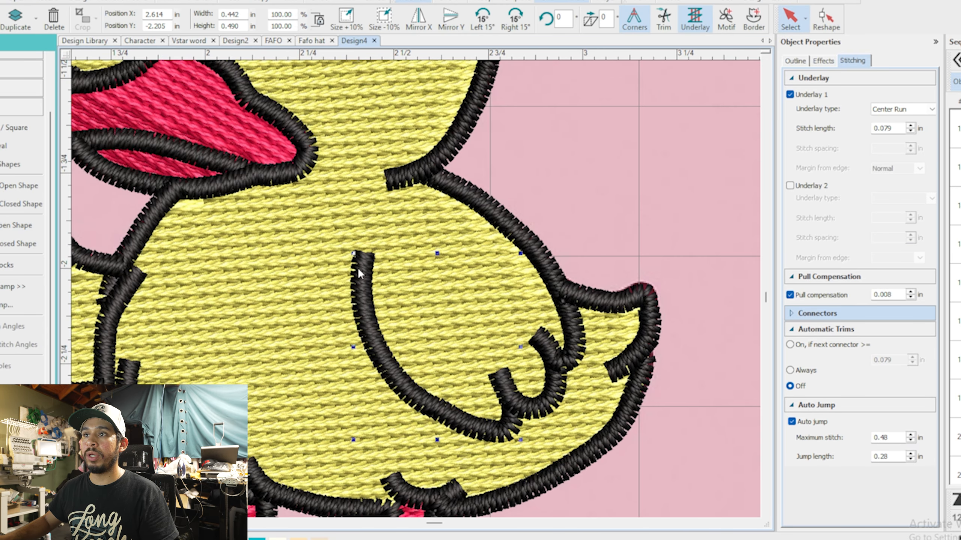
key(Escape)
click(365, 310)
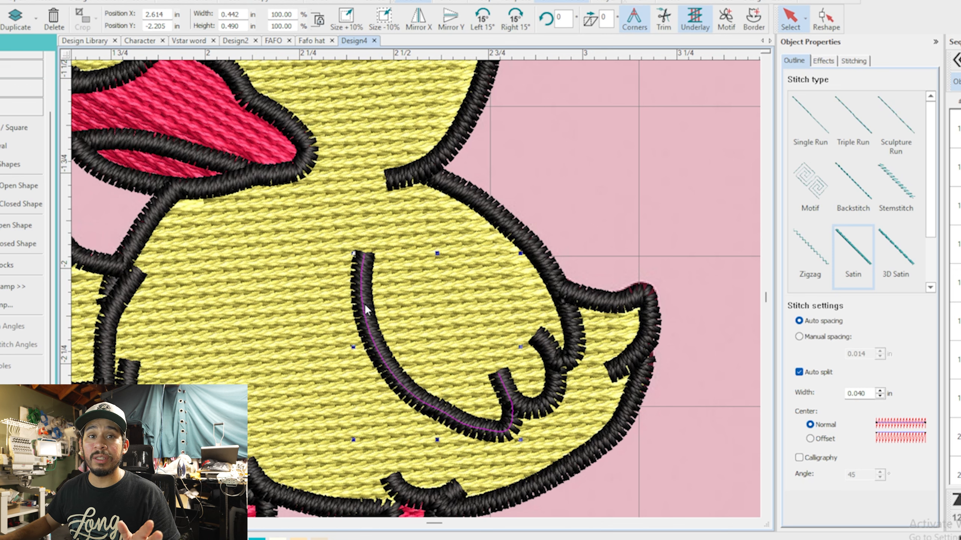
scroll(8, 280, up, 3)
click(15, 134)
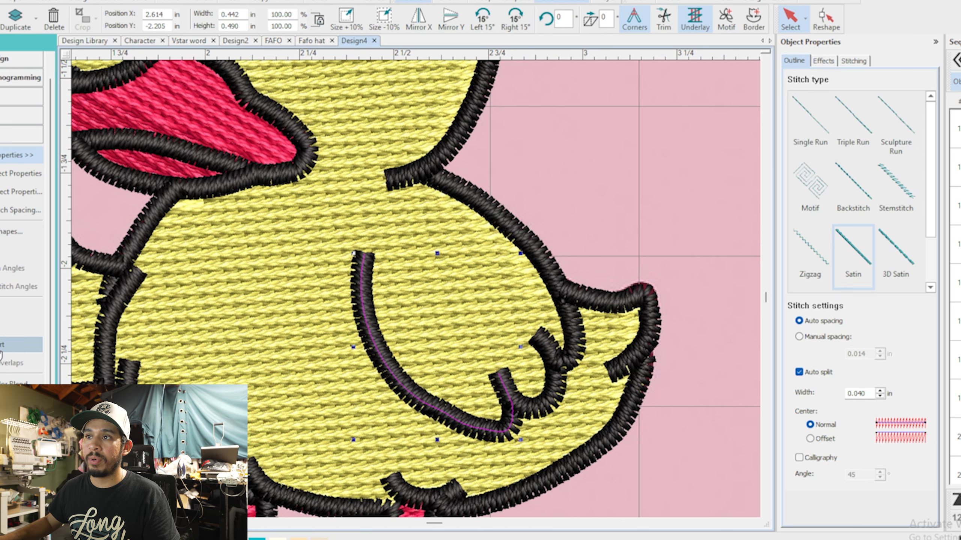
key(Escape)
key(h)
click(355, 304)
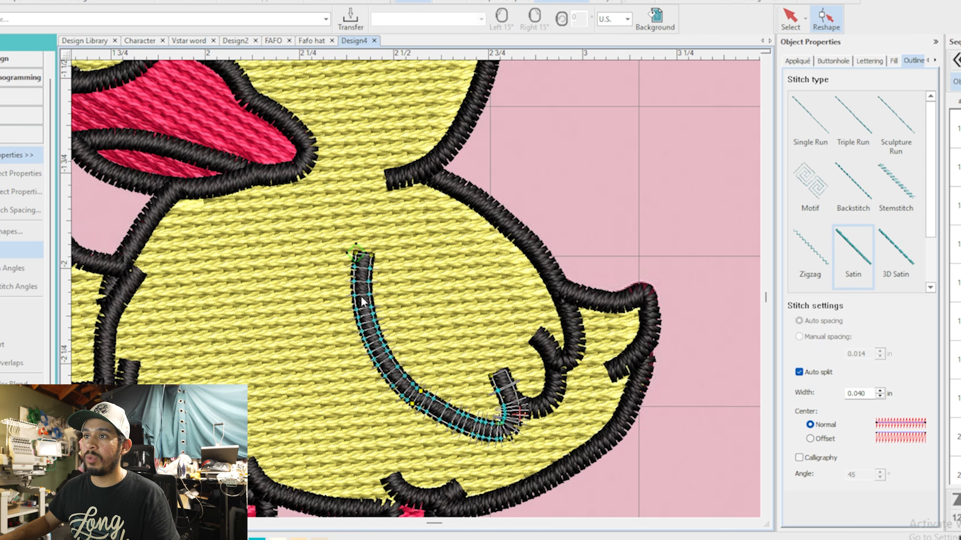
- Reshape the upper end of the wing's long satin curve into a tapered tip and deselect it
scroll(373, 250, up, 3)
mouse_move(388, 300)
mouse_down()
mouse_move(411, 303)
mouse_move(409, 289)
mouse_up()
scroll(410, 290, down, 4)
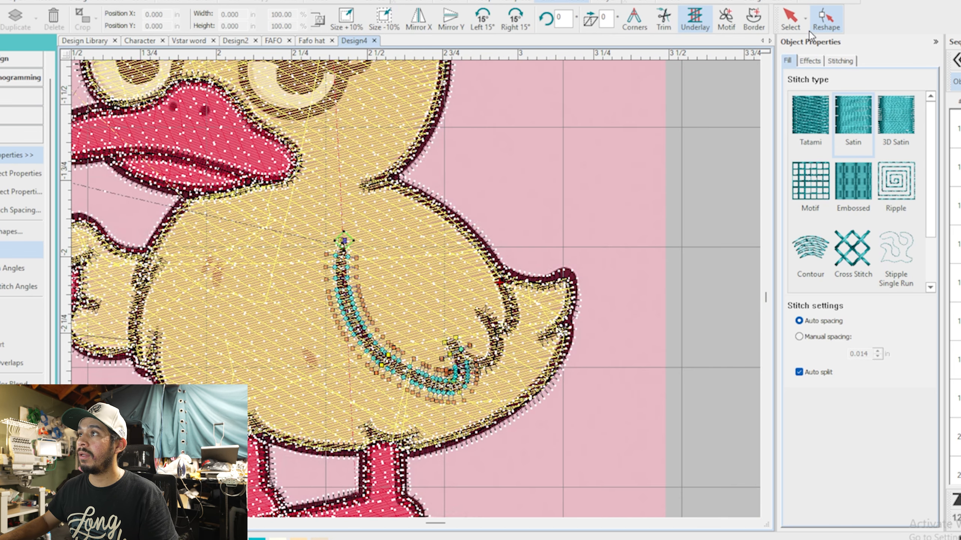
click(792, 20)
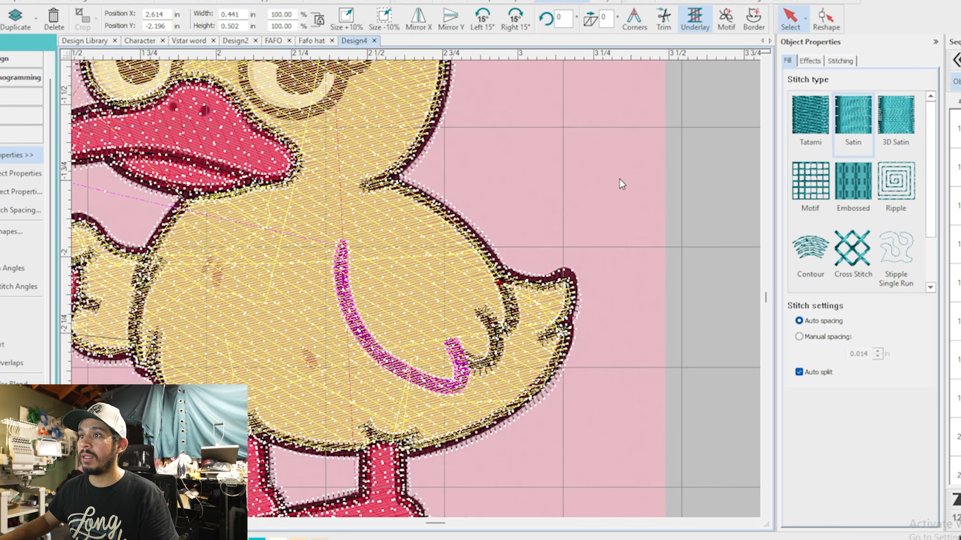
click(616, 182)
- Convert the wing's small rear feather outline into a reshapable satin object and taper its tip
scroll(560, 312, up, 6)
click(377, 365)
click(410, 1)
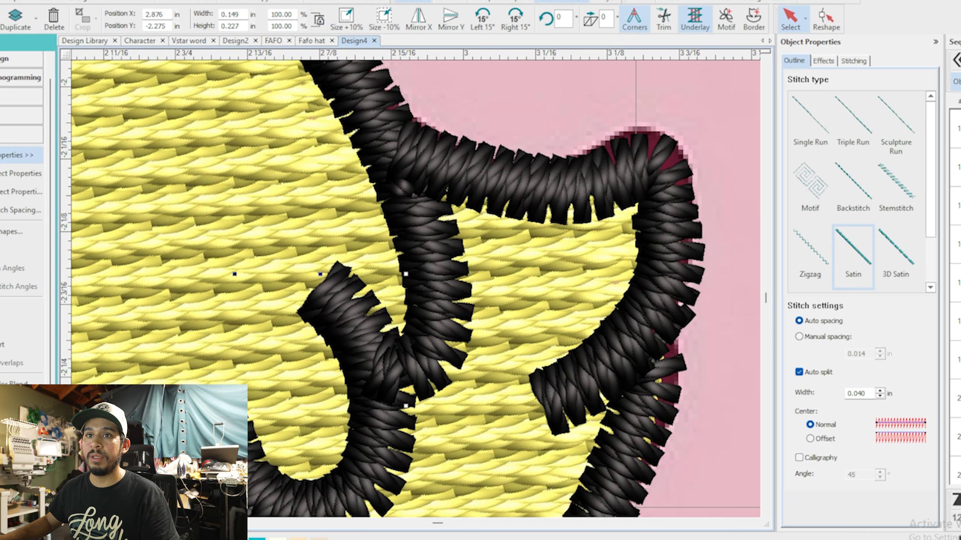
key(Escape)
click(825, 19)
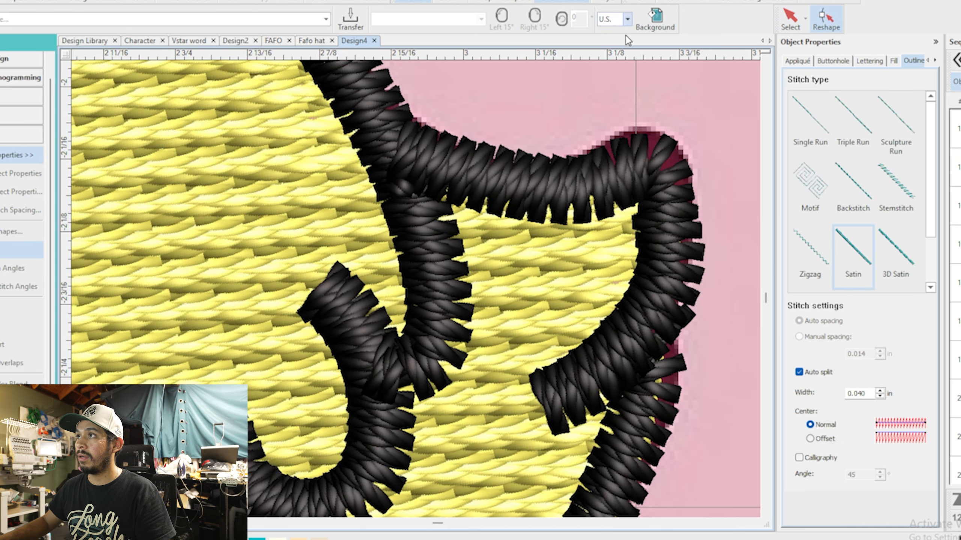
click(345, 307)
key(t)
key(t)
drag(337, 274, 309, 271)
click(307, 309)
mouse_move(307, 309)
mouse_down()
mouse_move(304, 279)
mouse_move(342, 289)
mouse_up()
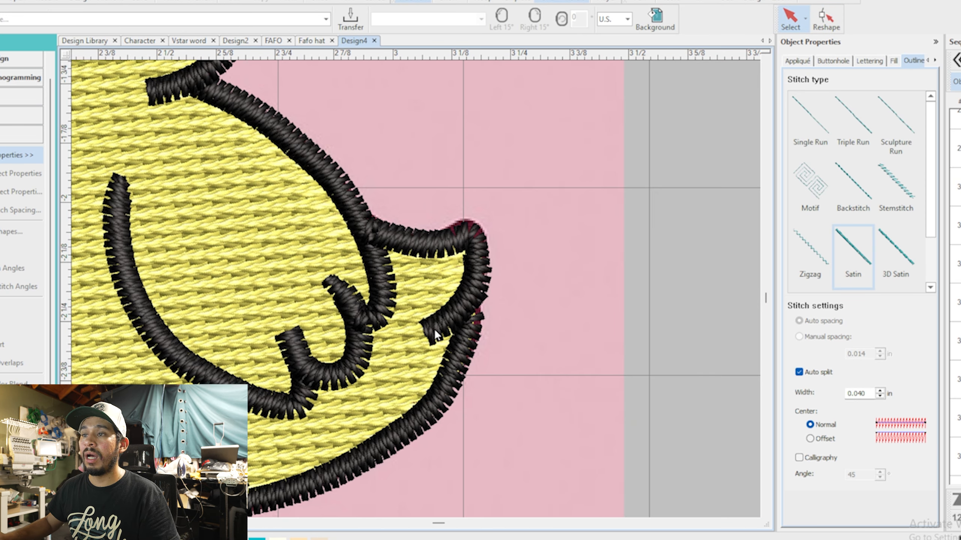
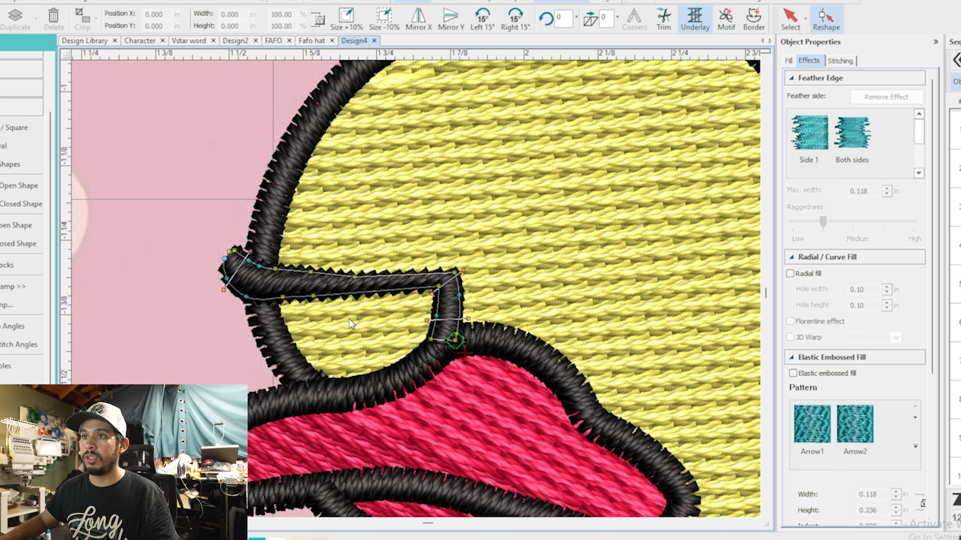
- Add a stitch angle line across the middle of the front eye's upper eyelid and open its stitching properties
click(26, 330)
click(336, 265)
click(343, 309)
key(Return)
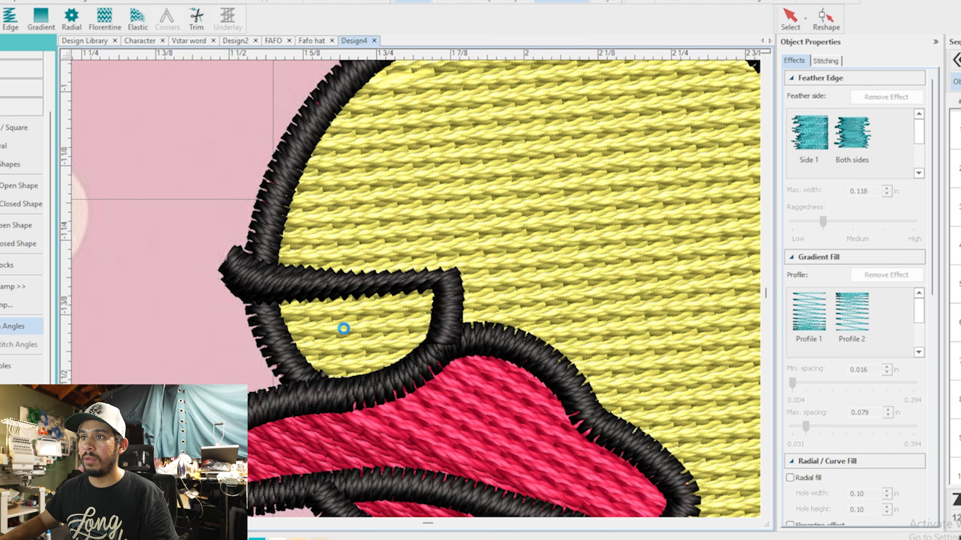
key(t)
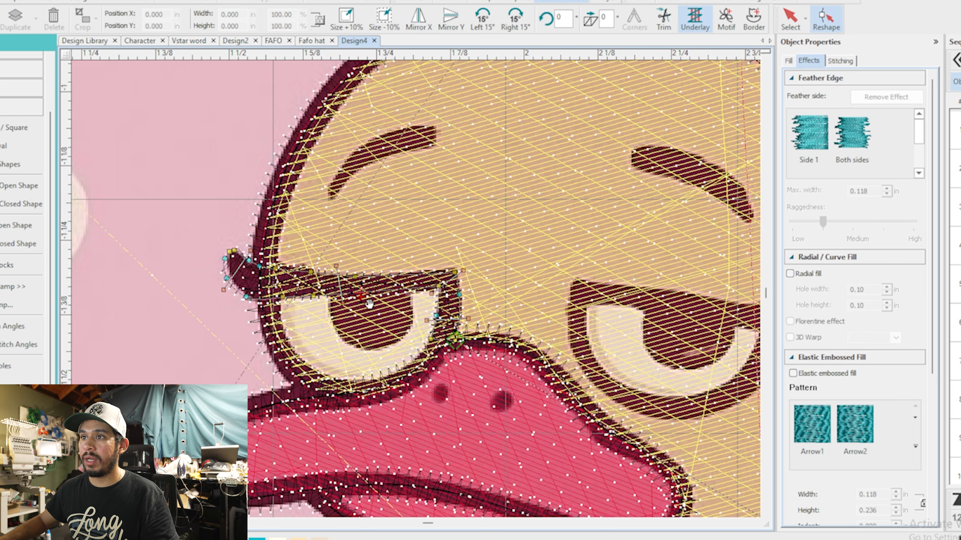
click(839, 61)
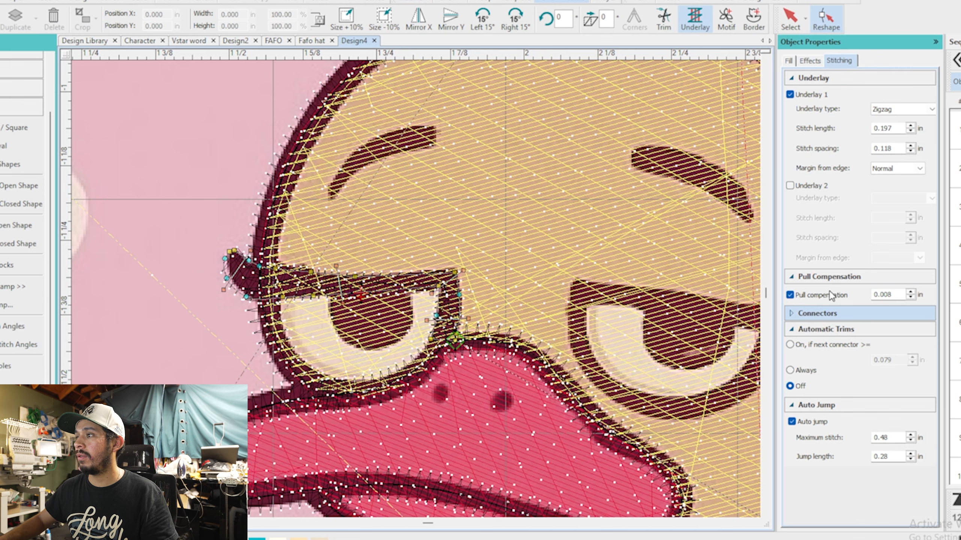
- Digitize the front eye's half-round pupil as a closed filled shape beneath the eyelid
click(25, 244)
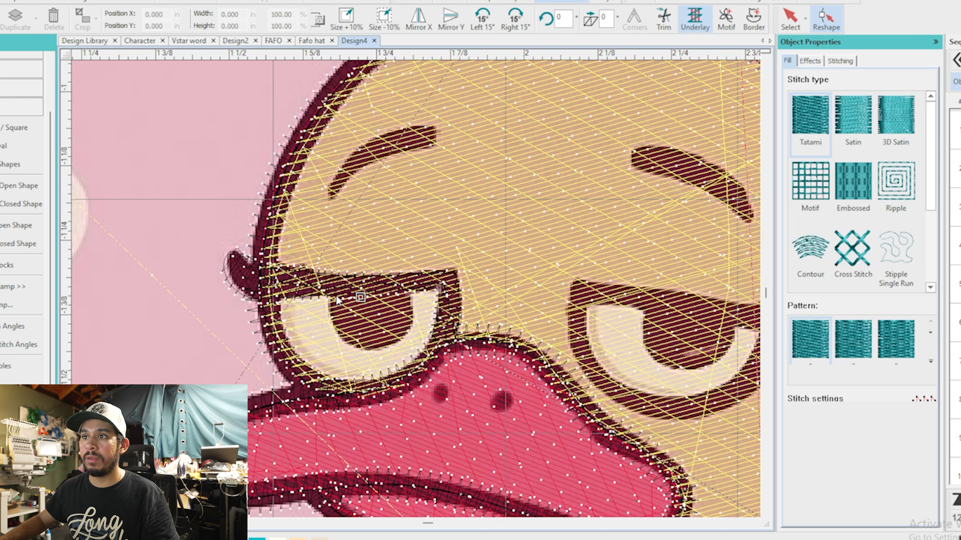
scroll(338, 295, up, 1)
click(407, 287)
click(510, 281)
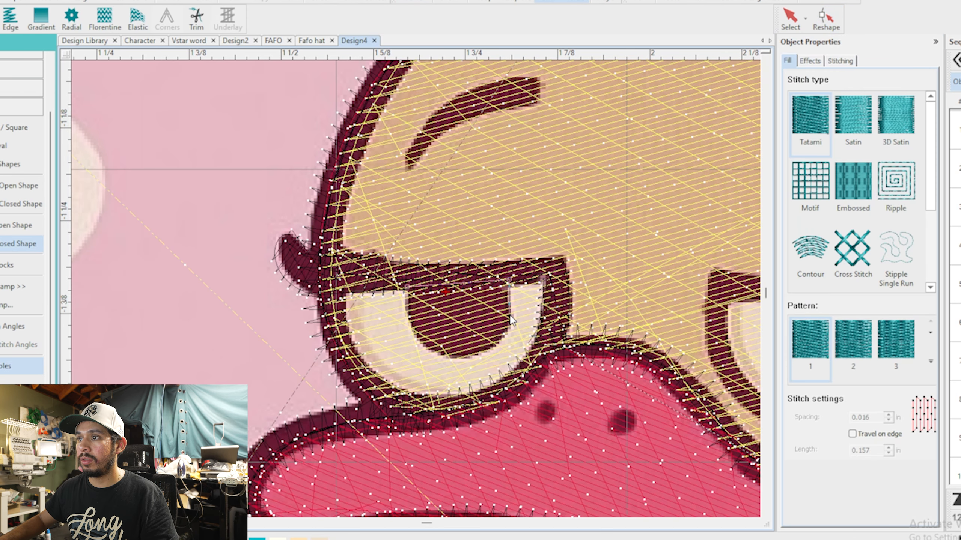
right_click(440, 352)
right_click(414, 327)
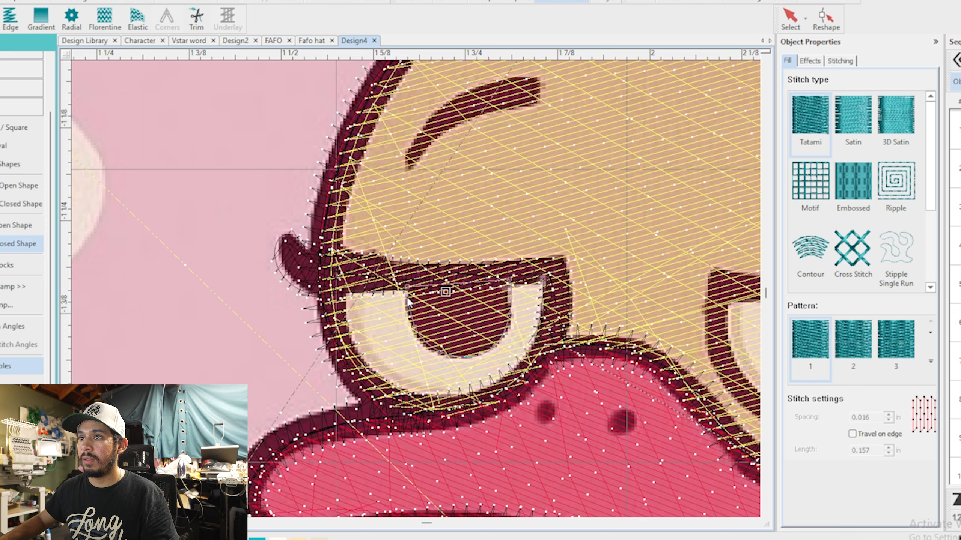
click(407, 295)
key(Return)
- Change the front eye's half-round pupil to a satin fill
key(t)
key(h)
click(852, 126)
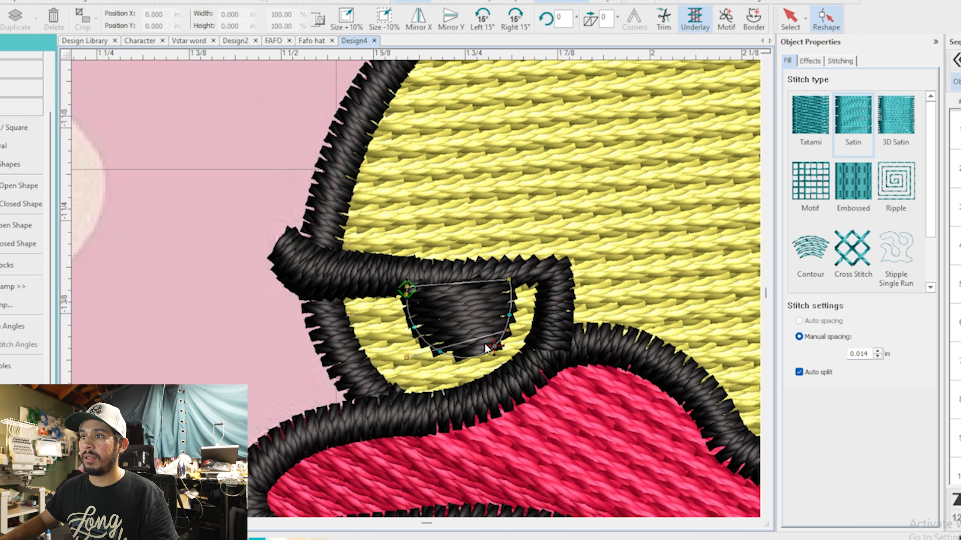
- Reshape the front eye's pupil, pushing its sides and lower curve slightly outward, and deselect it
scroll(498, 356, up, 1)
drag(404, 338, 400, 344)
drag(371, 308, 366, 314)
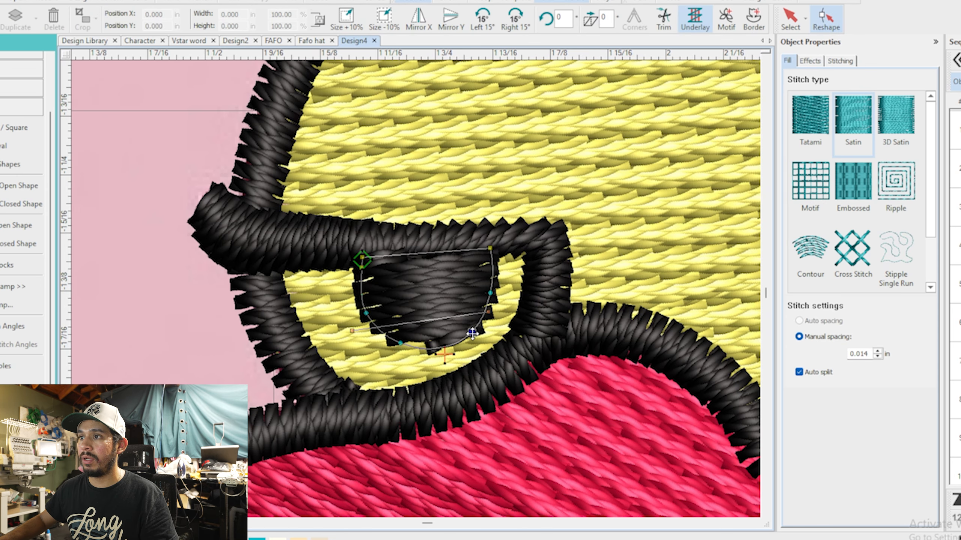
drag(472, 332, 476, 335)
drag(490, 294, 498, 292)
drag(400, 343, 401, 347)
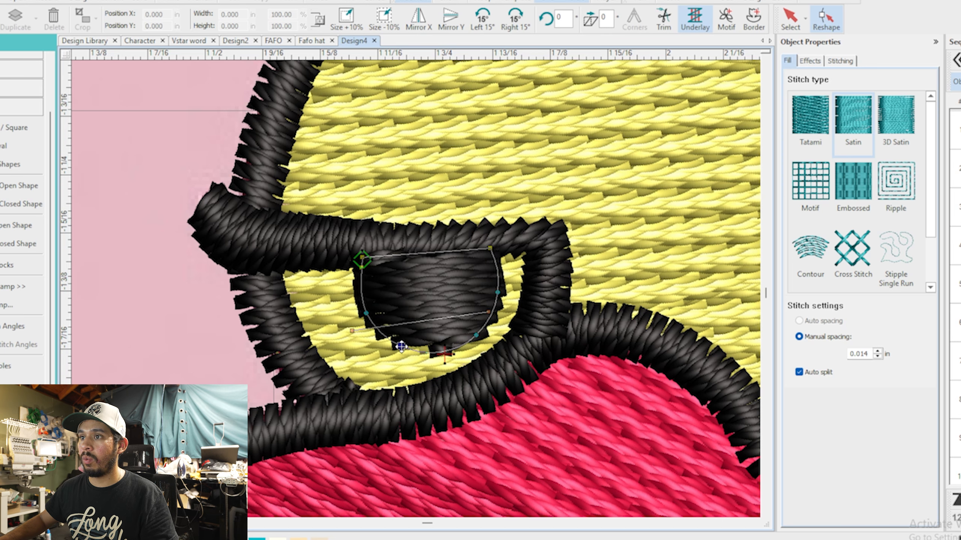
key(t)
key(t)
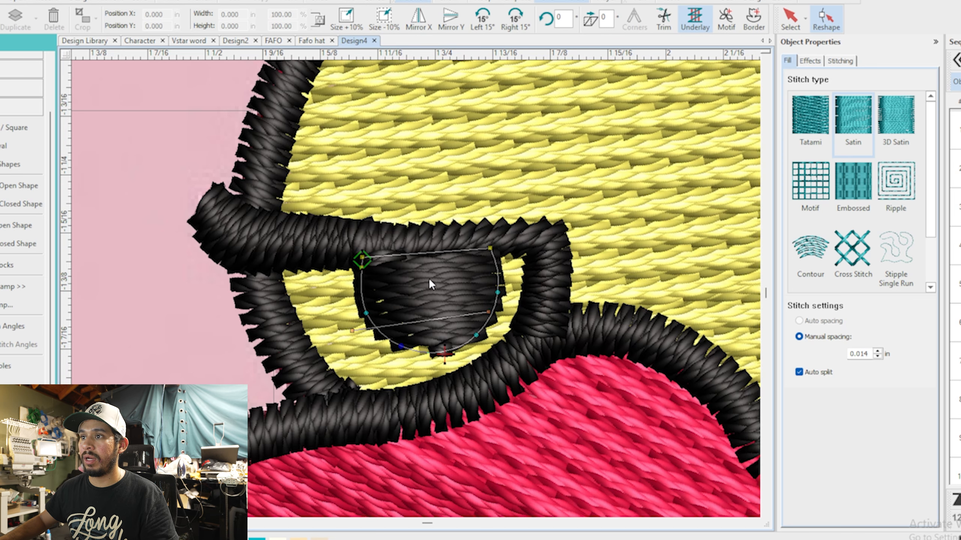
click(790, 18)
click(607, 124)
- Digitize the rear eye's upper eyelid, lashes and lower rim as a closed shape with satin fill
scroll(621, 140, down, 2)
scroll(438, 331, down, 2)
key(t)
scroll(422, 289, up, 2)
scroll(23, 245, up, 1)
click(7, 267)
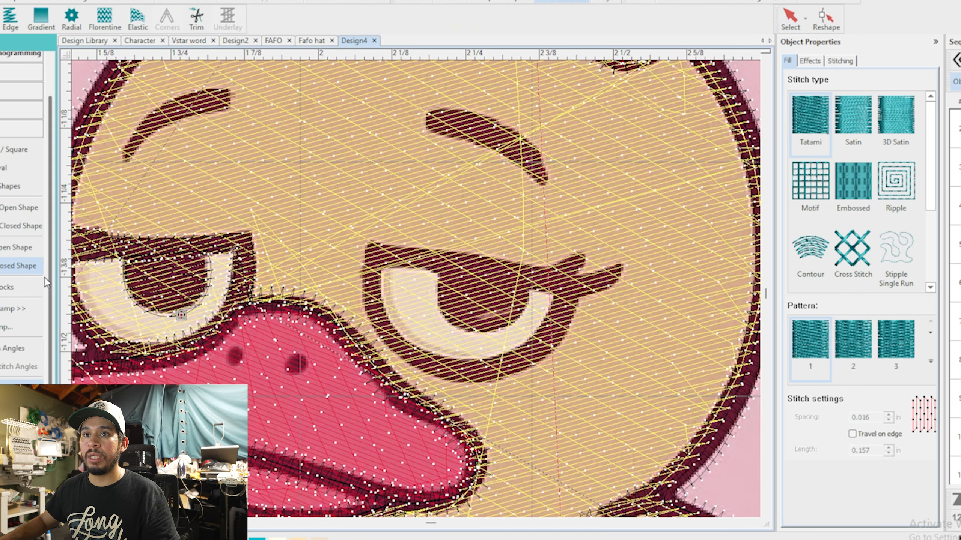
scroll(404, 261, up, 1)
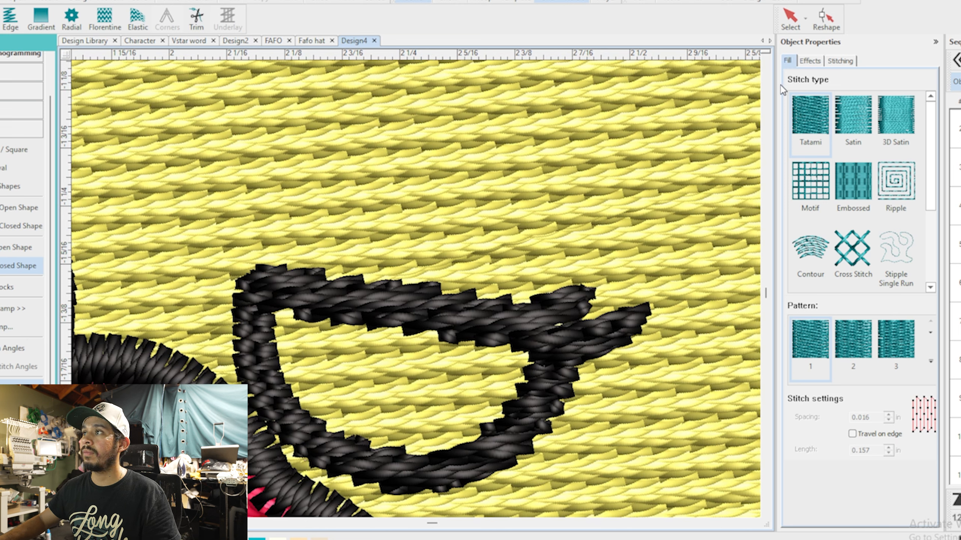
key(Escape)
click(866, 107)
- Add stitch angle lines across the rear eye outline so the satin follows its eyelid, lashes and lower rim
click(19, 348)
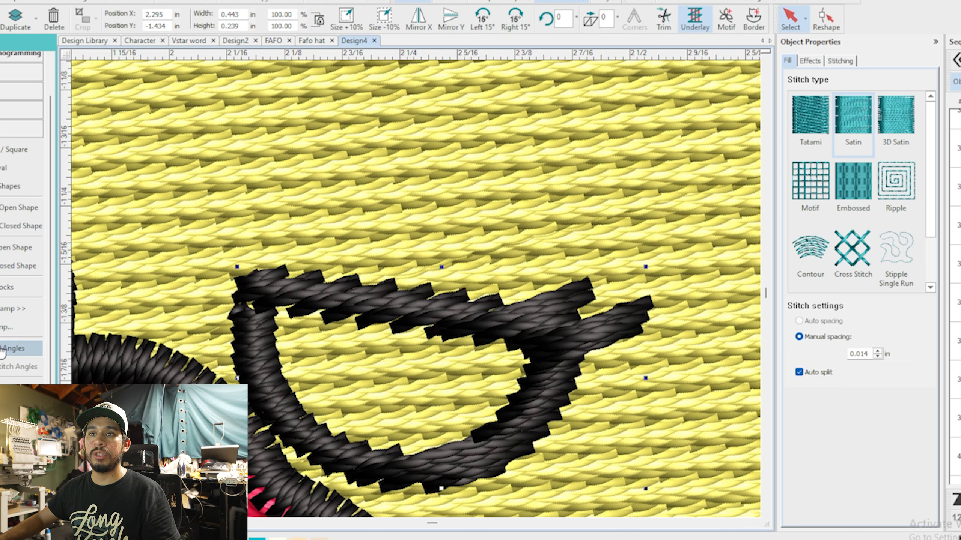
drag(293, 343, 198, 361)
drag(337, 398, 306, 466)
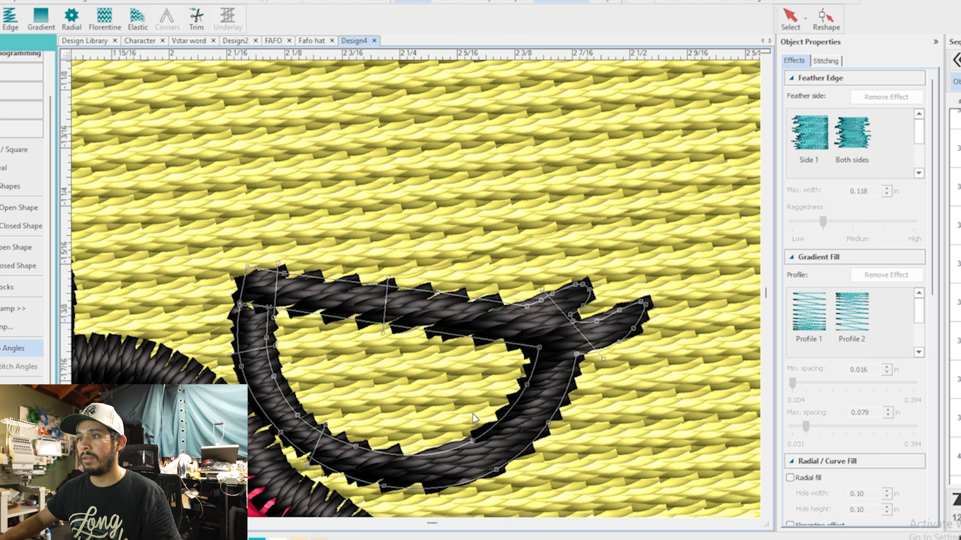
click(472, 428)
click(509, 476)
key(Return)
- Adjust the lower end of the stitch angle line across the rear eye's upper eyelid
key(h)
scroll(560, 182, down, 1)
key(t)
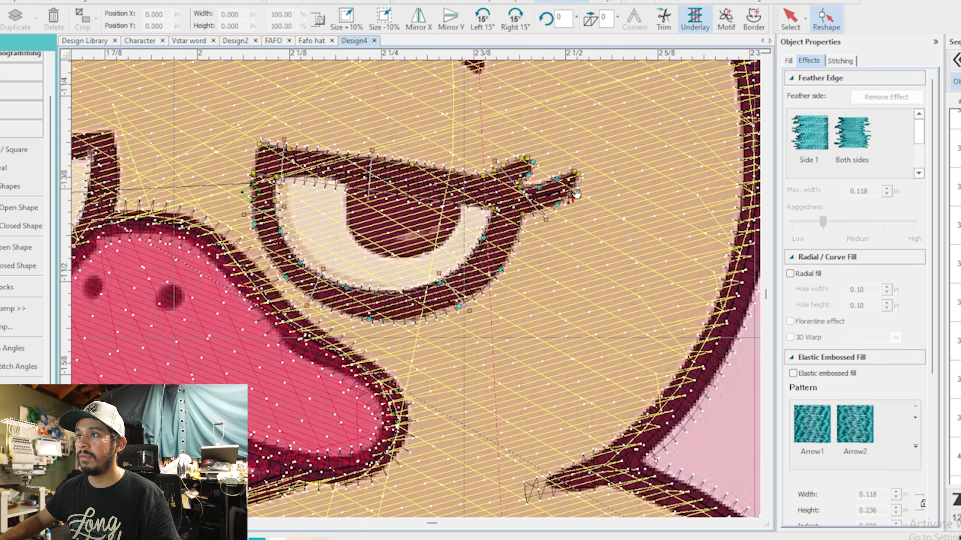
drag(372, 193, 369, 196)
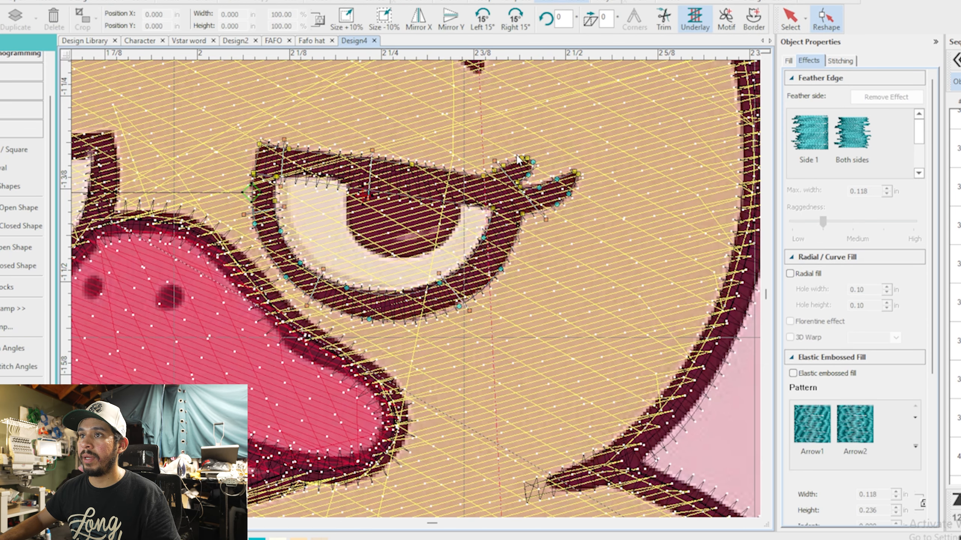
- Digitize the rear eye's half-round pupil as a closed shape with satin fill
key(space)
scroll(348, 190, up, 1)
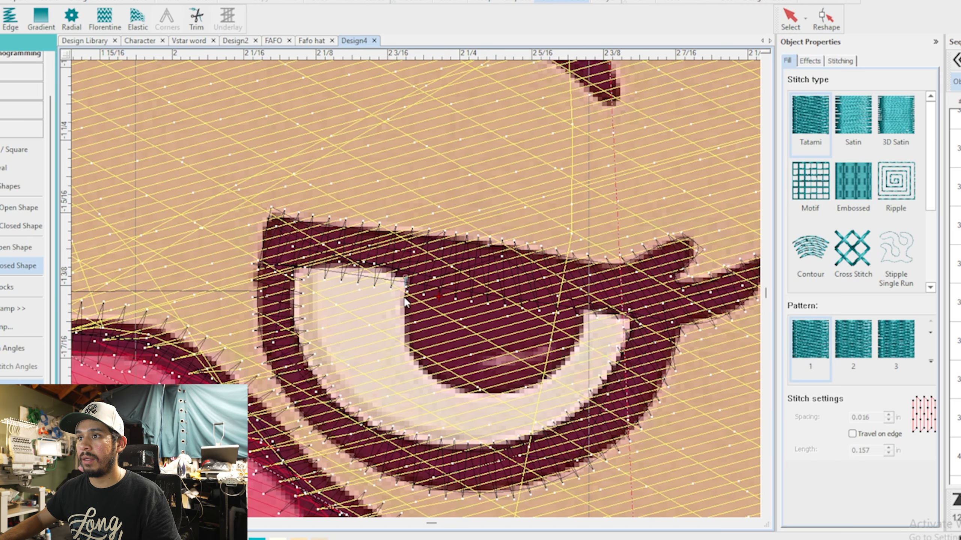
right_click(433, 379)
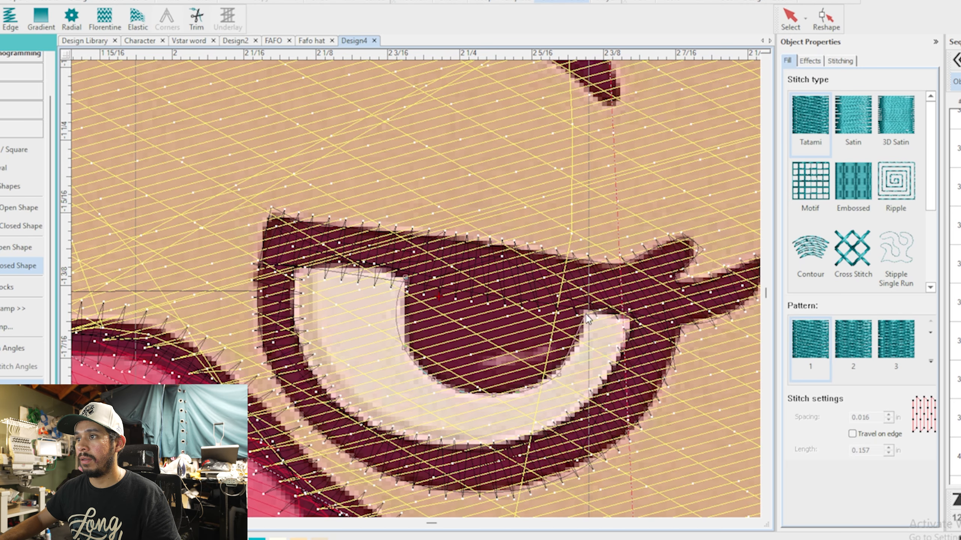
click(586, 308)
key(Return)
click(859, 136)
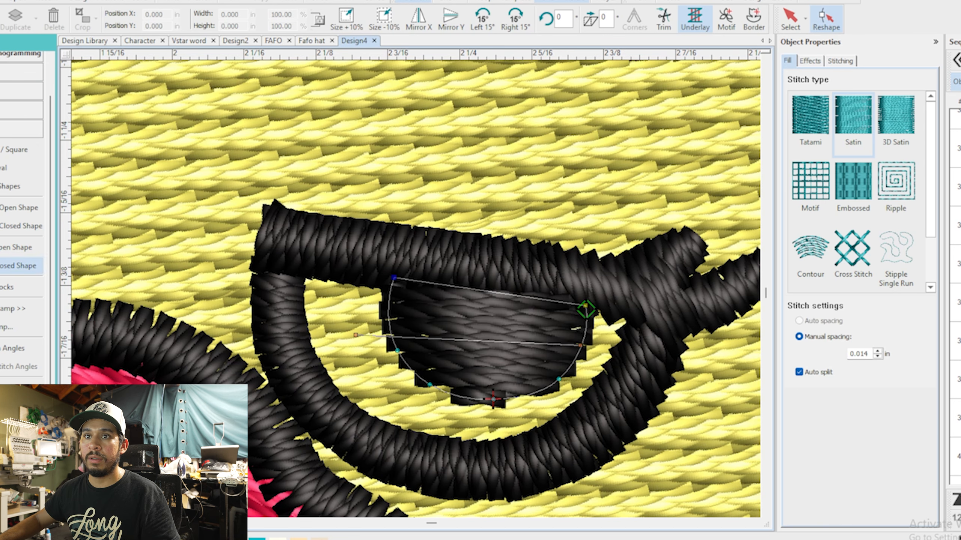
- Digitize the curved white of the rear eye around its pupil as a closed white satin shape
click(18, 265)
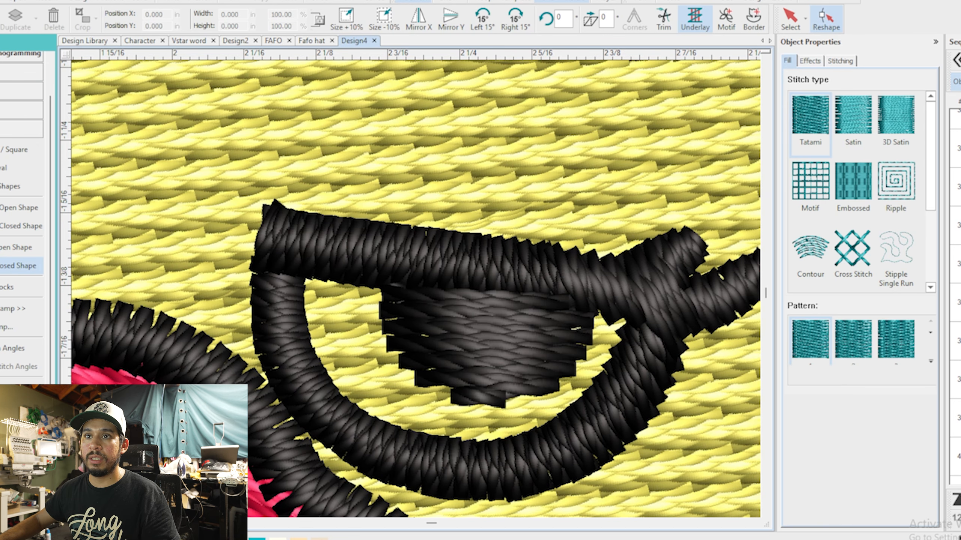
click(858, 124)
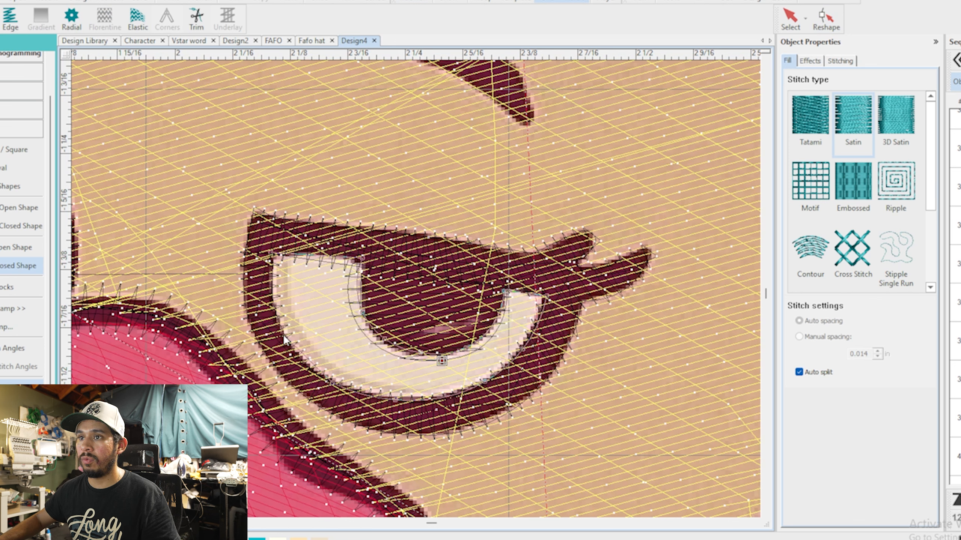
key(Return)
key(t)
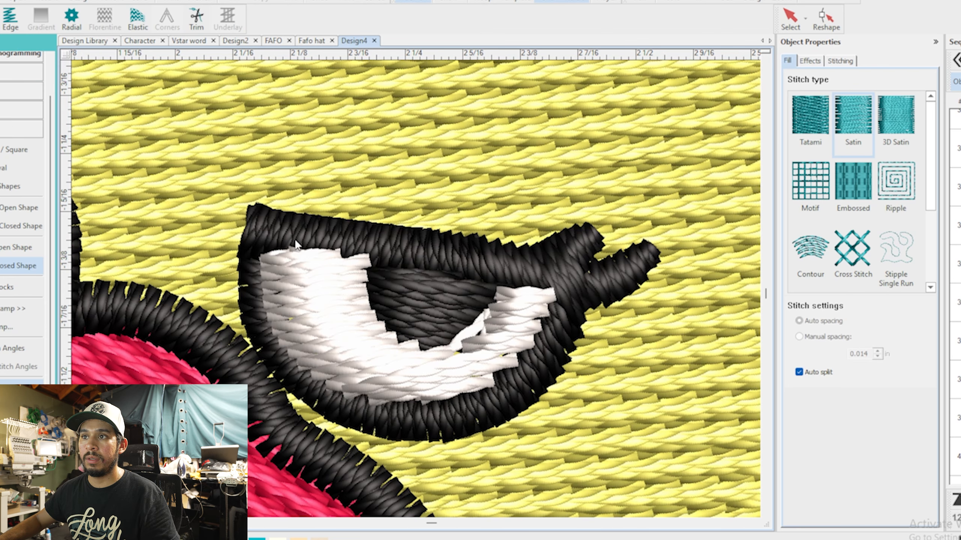
- Add stitch angles to the rear eye's white so the satin radiates around its curve
click(789, 17)
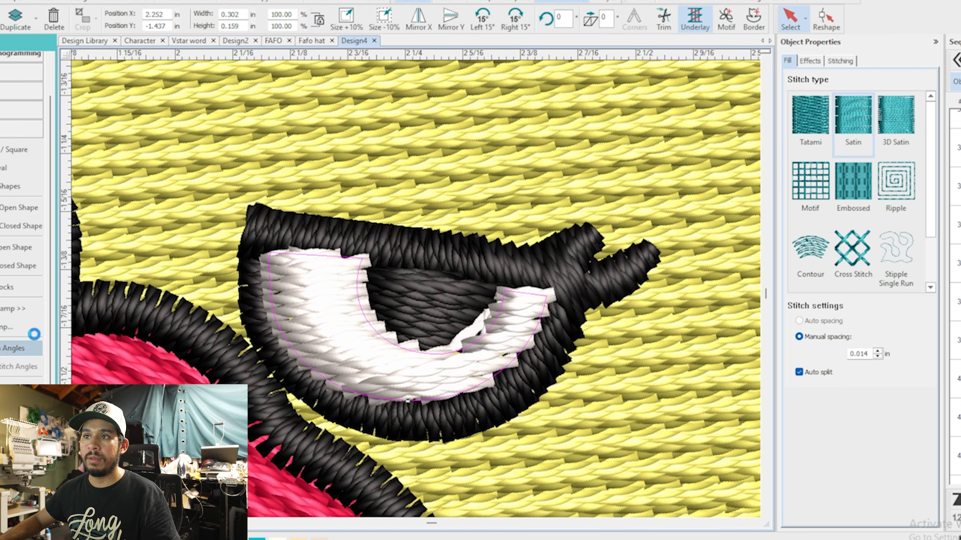
click(15, 348)
key(Return)
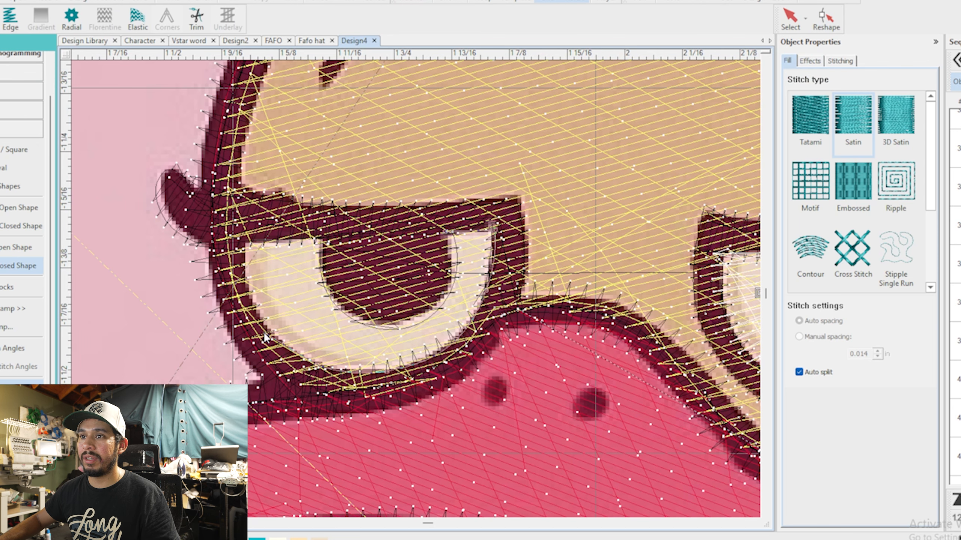
- Digitize the front eye's white around its pupil as a closed white satin shape and add stitch angles around its curve
click(240, 241)
click(321, 239)
right_click(332, 292)
right_click(396, 321)
right_click(445, 286)
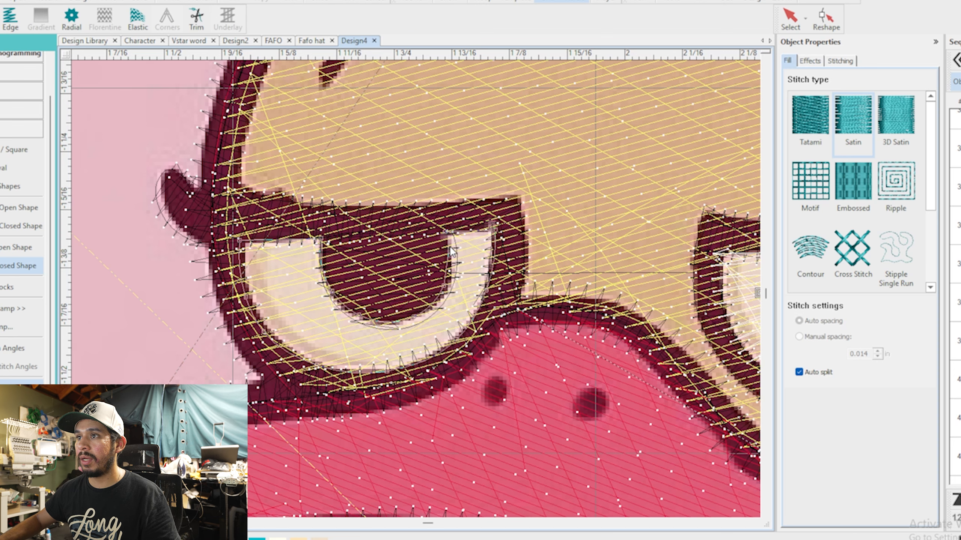
click(449, 239)
key(Return)
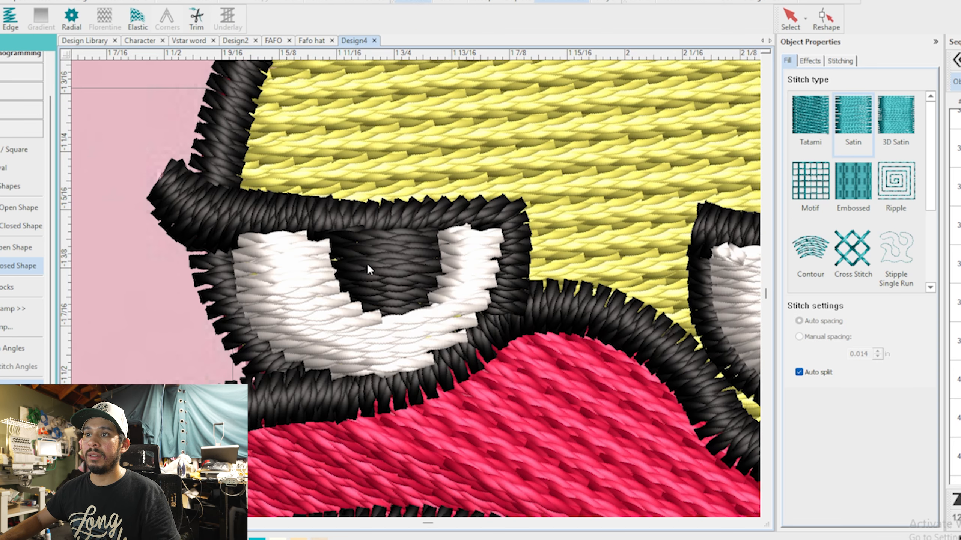
click(15, 349)
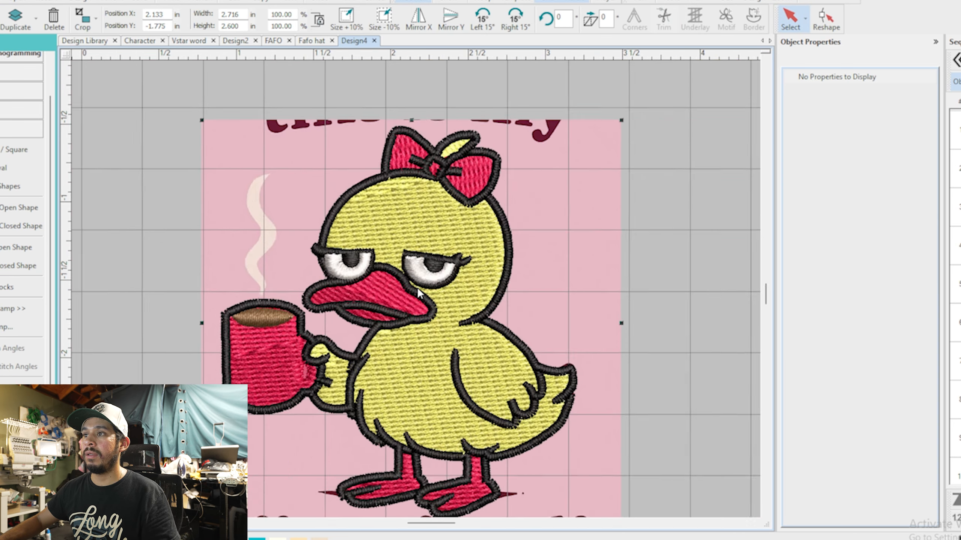
- Examine the whole duck and the stitching of both eyes, comparing the front eye's white with the artwork
scroll(397, 348, down, 1)
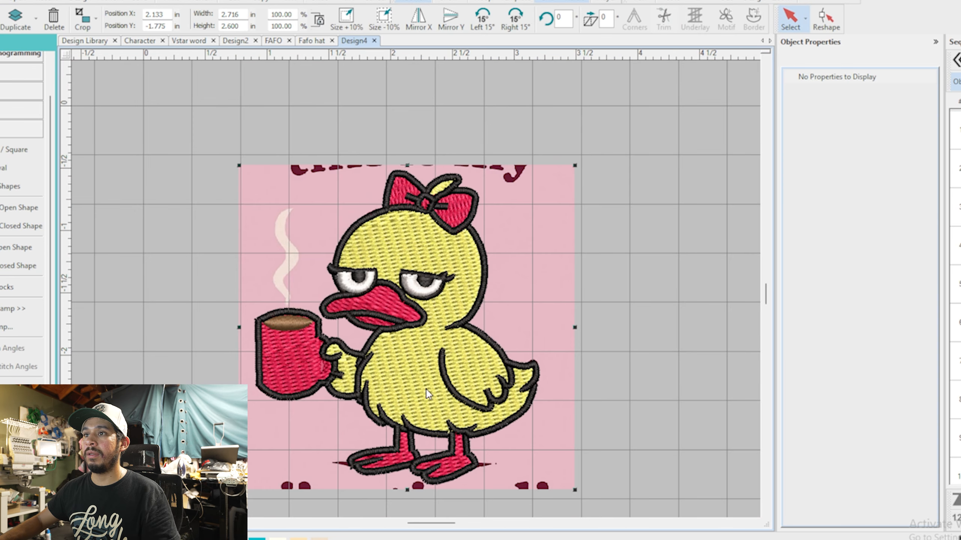
scroll(390, 329, up, 5)
scroll(403, 282, up, 4)
scroll(416, 283, down, 2)
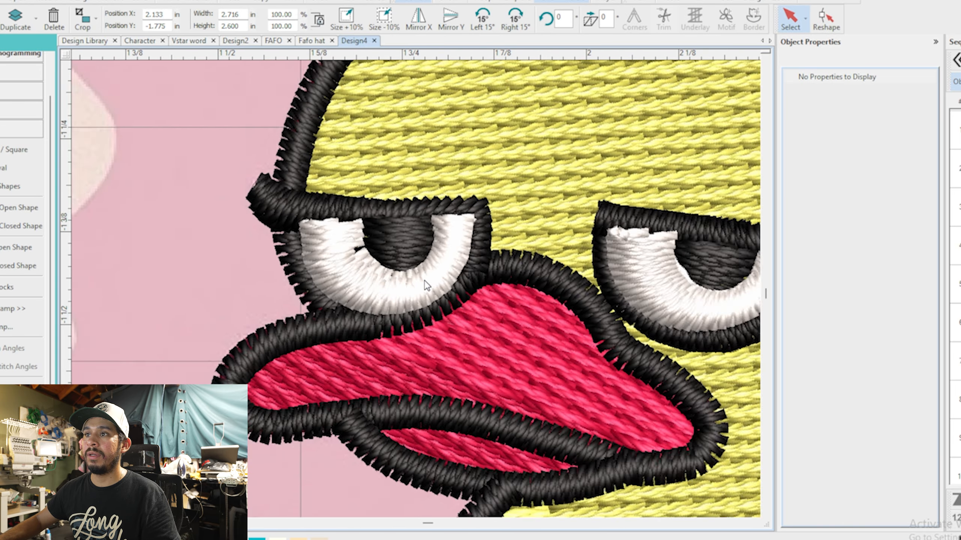
scroll(424, 280, up, 1)
click(422, 282)
key(t)
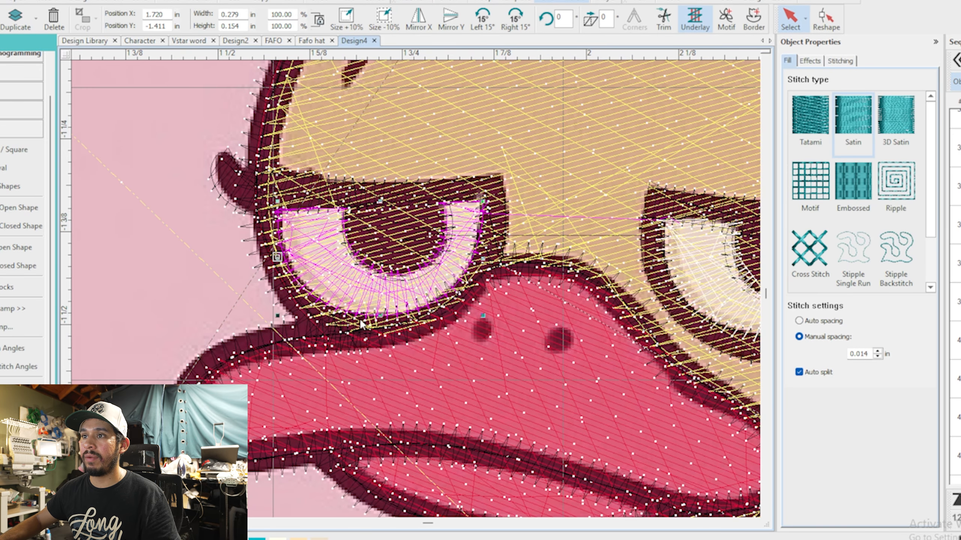
key(t)
scroll(416, 299, down, 2)
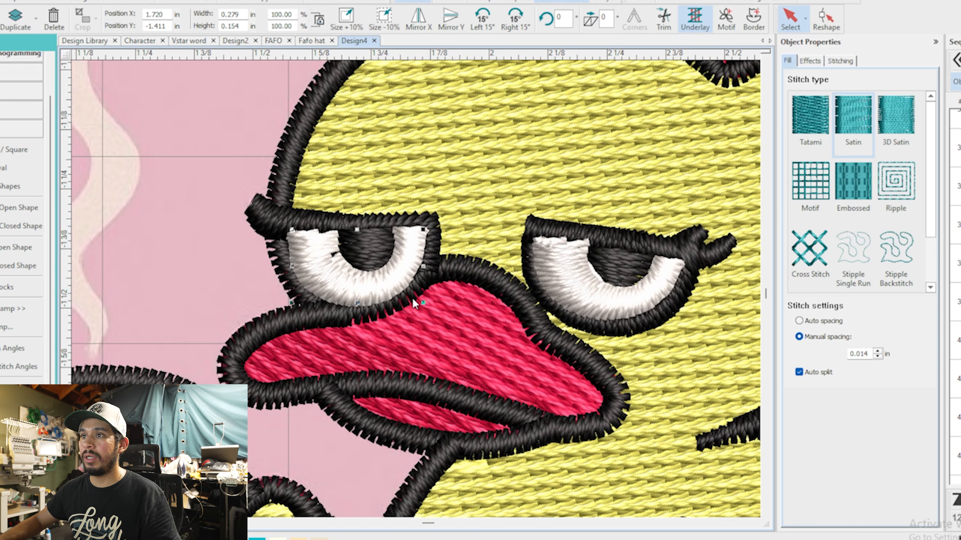
- Try to move the front eye's white ahead of its pupil in the stitching order
drag(942, 436, 957, 352)
scroll(955, 295, up, 3)
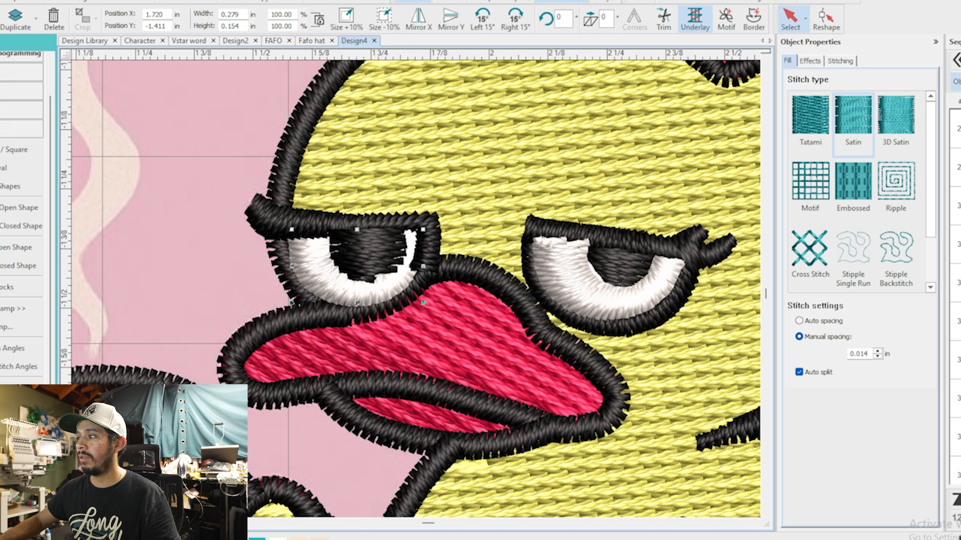
key(ctrl+z)
- Digitize a small satin oval over the first nostril on the upper beak
click(327, 316)
key(Escape)
key(t)
scroll(478, 306, up, 4)
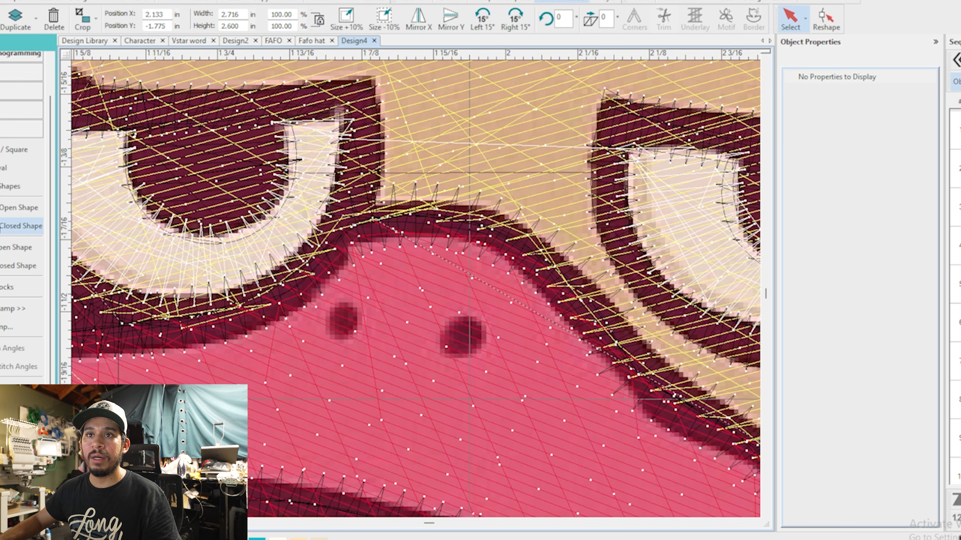
click(10, 169)
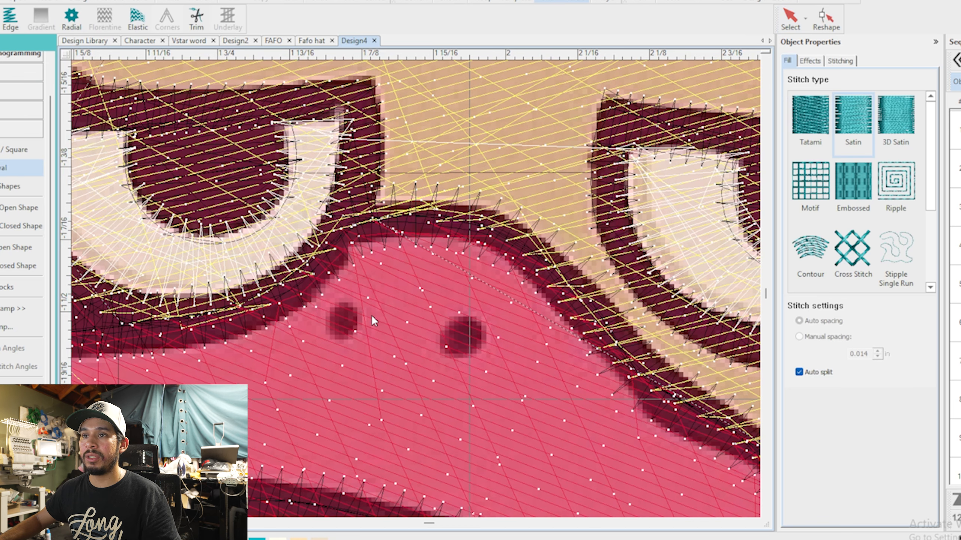
click(352, 334)
key(Return)
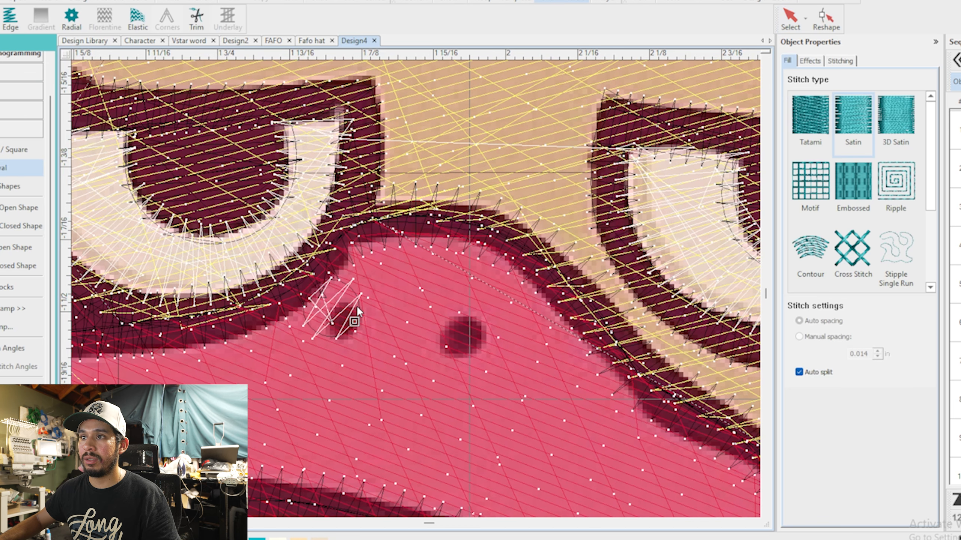
- Resize the nostril oval to about 0.042 in across over the artwork
key(t)
click(790, 19)
click(352, 321)
key(t)
mouse_move(335, 306)
mouse_down()
mouse_move(357, 331)
mouse_move(328, 303)
mouse_up()
key(t)
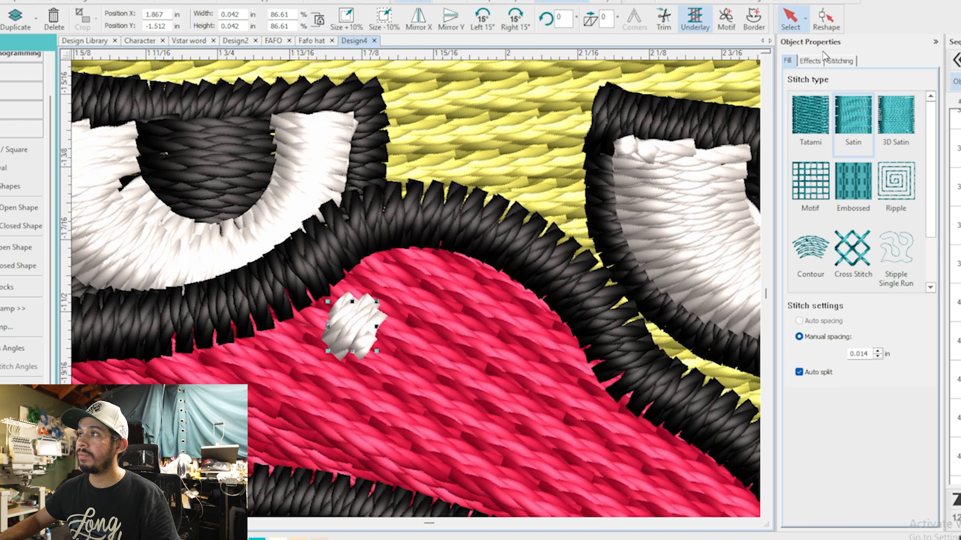
- Place a copy of the nostril oval over the beak's second nostril
click(826, 17)
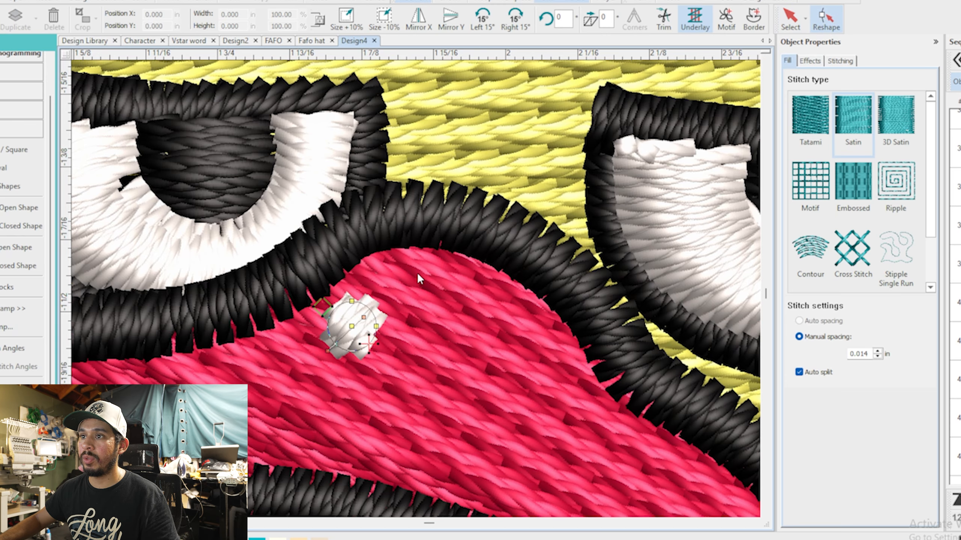
click(790, 19)
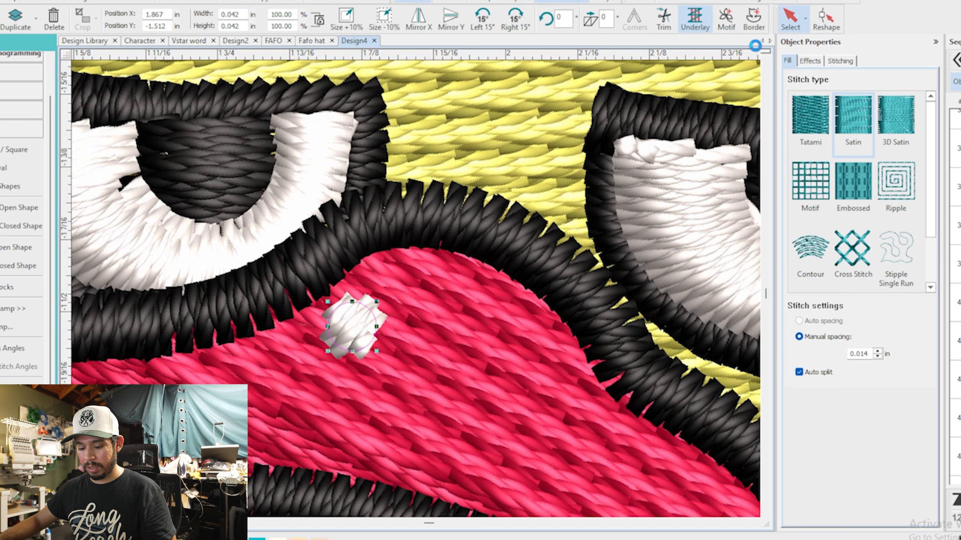
key(t)
drag(355, 328, 466, 334)
- Select both nostril ovals together and recolor them black
ctrl+click(364, 320)
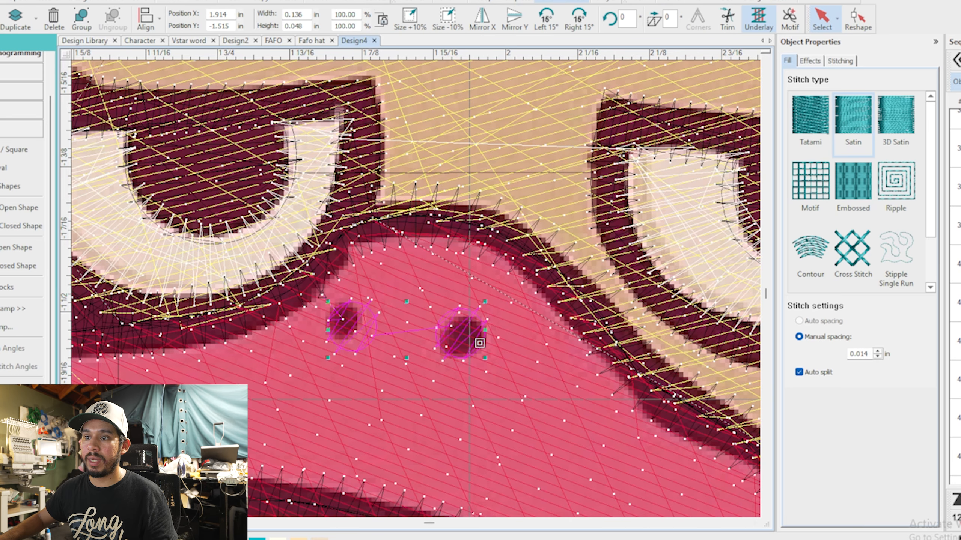
scroll(416, 288, down, 3)
key(t)
scroll(419, 266, up, 2)
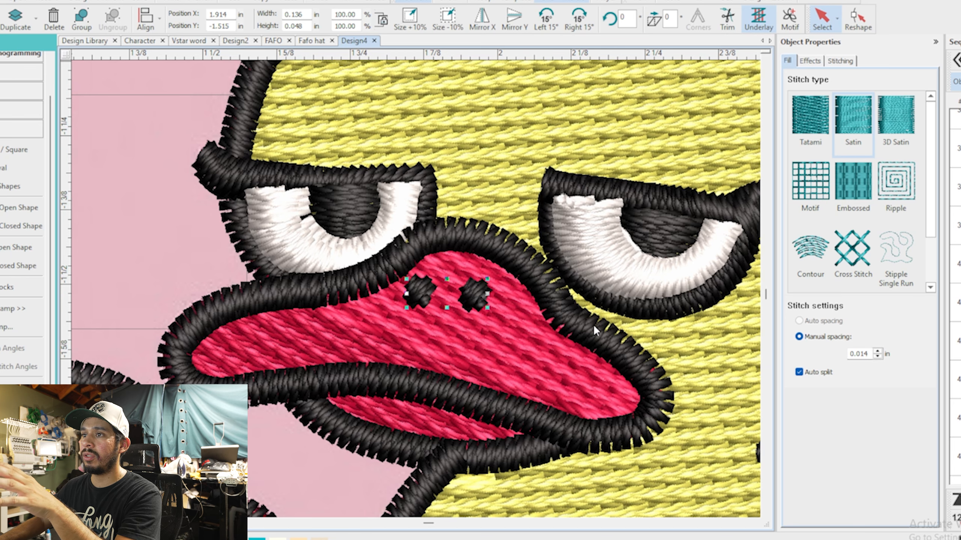
scroll(476, 318, down, 1)
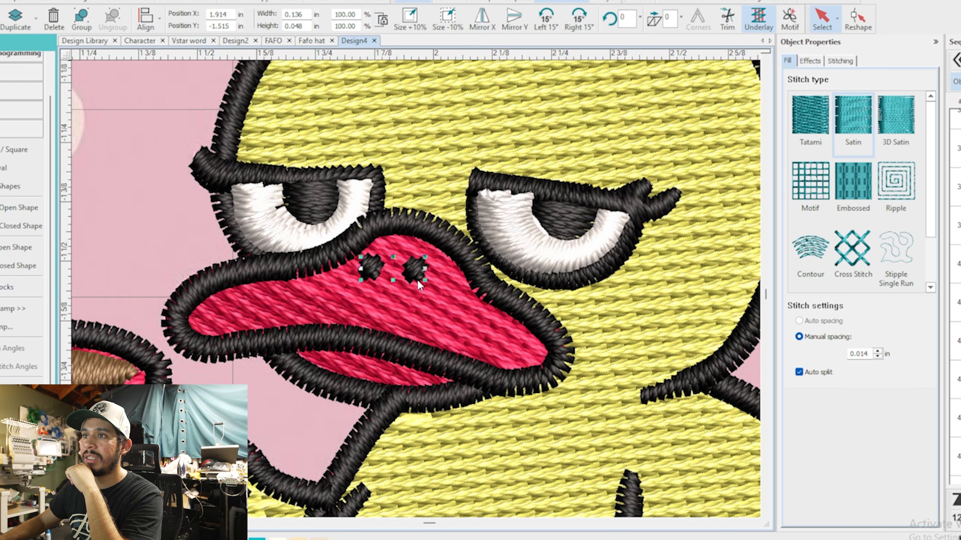
- Digitize both of the duck's eyebrows as closed black satin shapes traced over the artwork
scroll(429, 278, down, 2)
scroll(416, 288, down, 2)
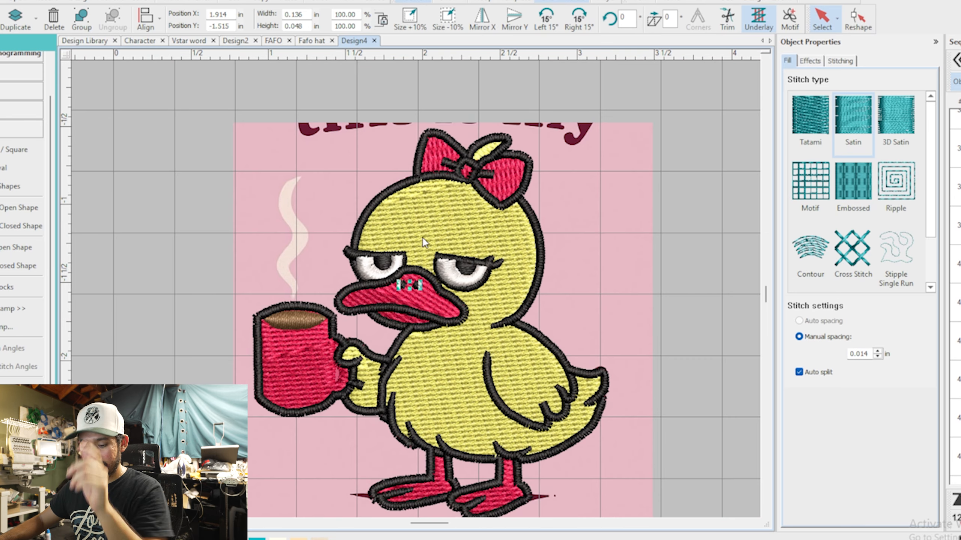
scroll(427, 225, up, 1)
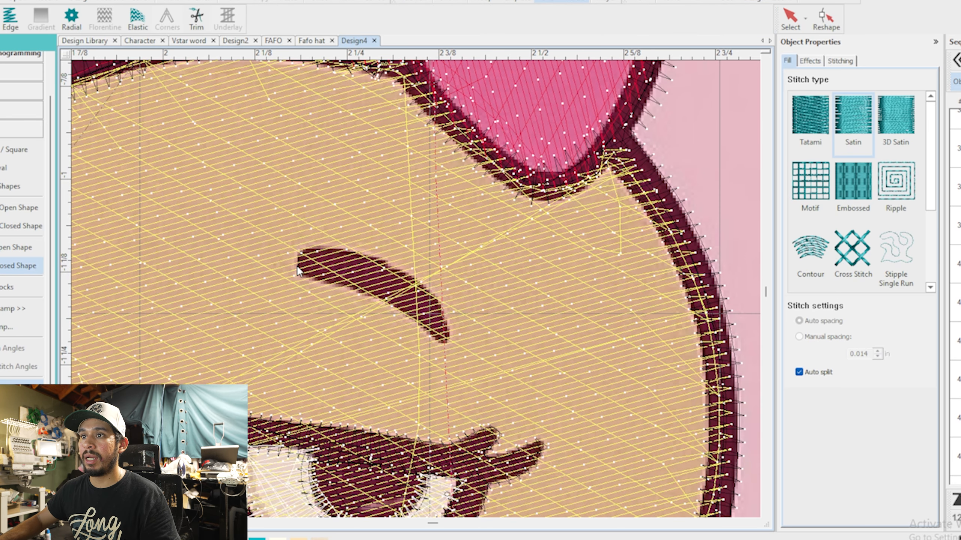
right_click(397, 266)
right_click(438, 300)
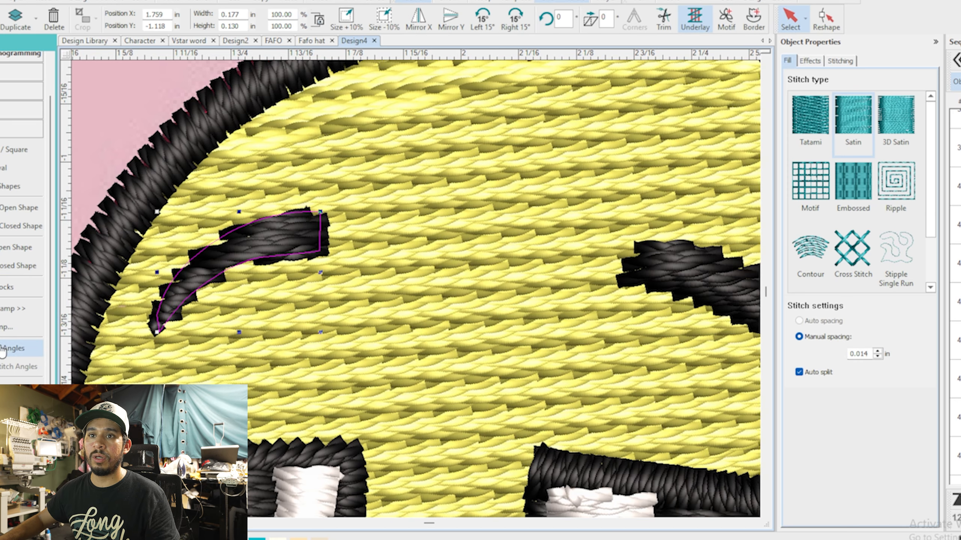
- Add stitch angles to both eyebrows so the satin runs across their width
click(146, 276)
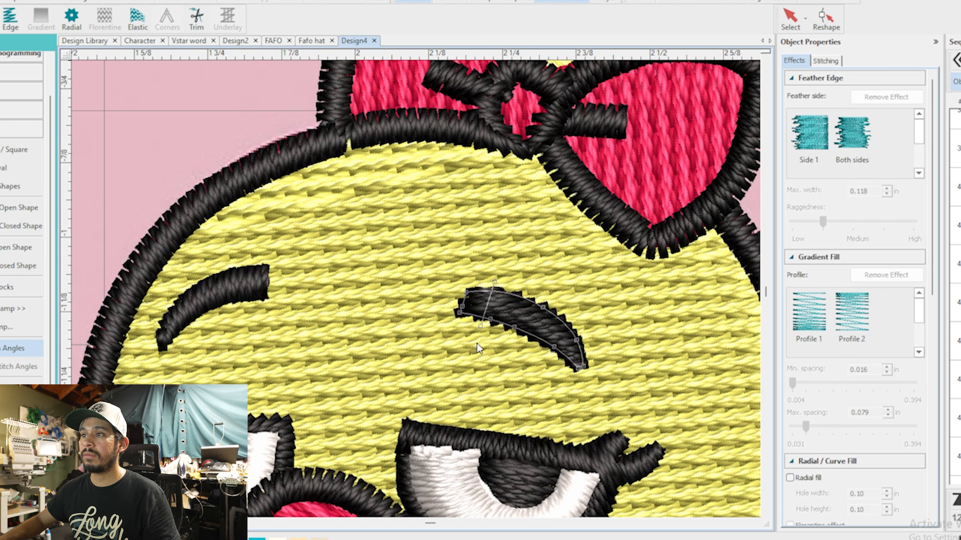
click(457, 296)
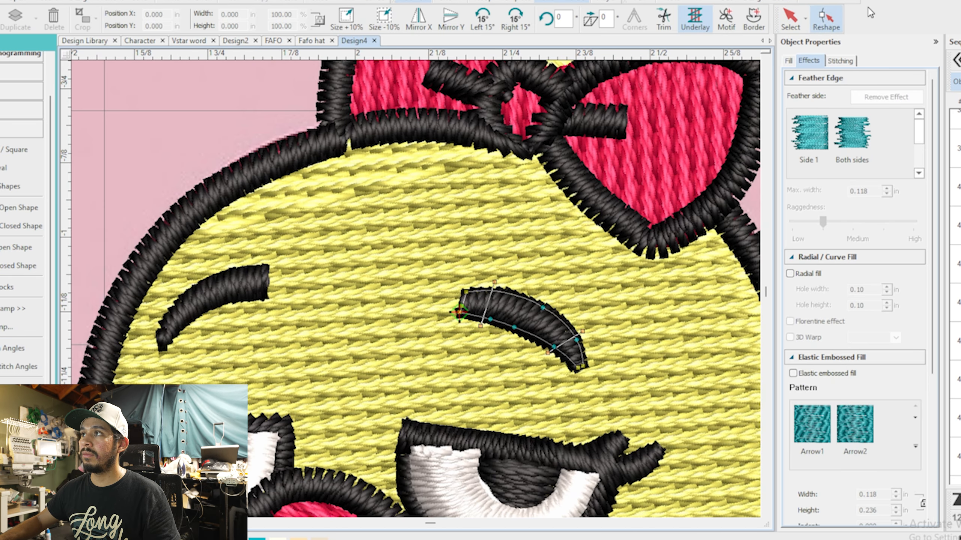
key(Escape)
- Hide the background artwork so only the stitched duck is displayed
scroll(417, 291, up, 3)
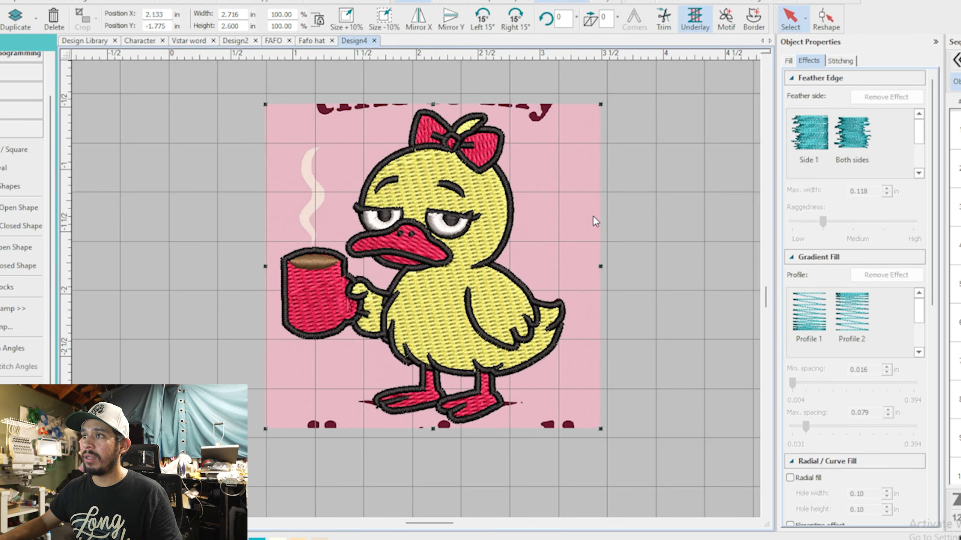
right_click(593, 216)
click(646, 409)
scroll(416, 290, up, 2)
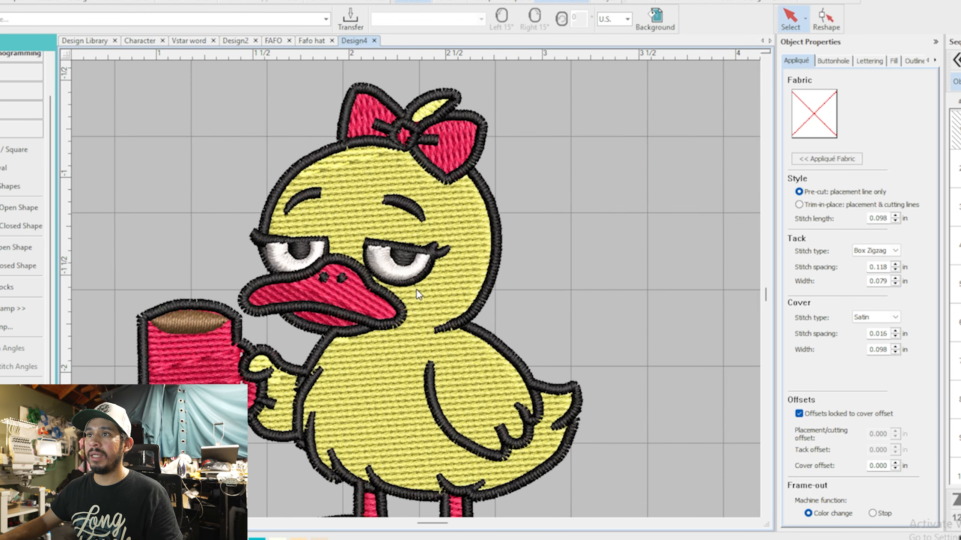
click(442, 282)
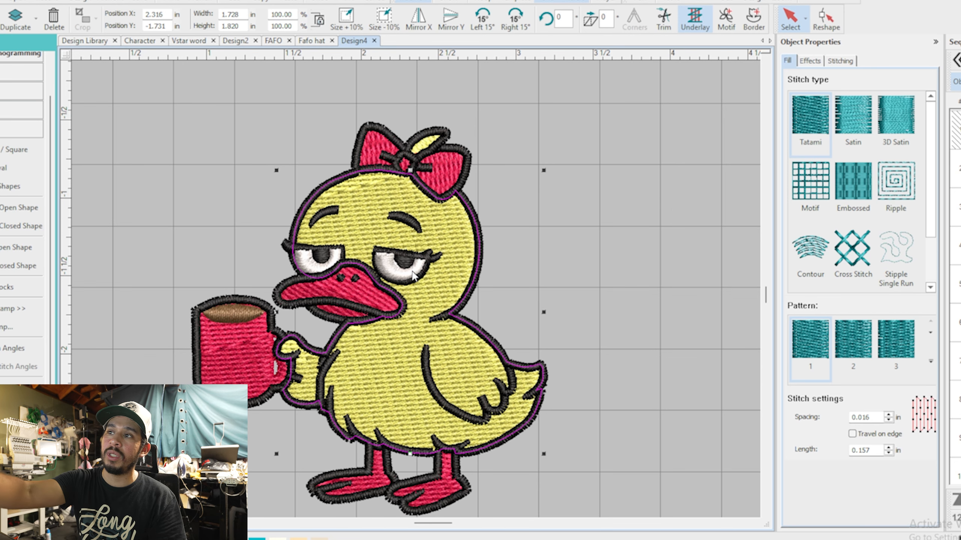
scroll(330, 242, up, 2)
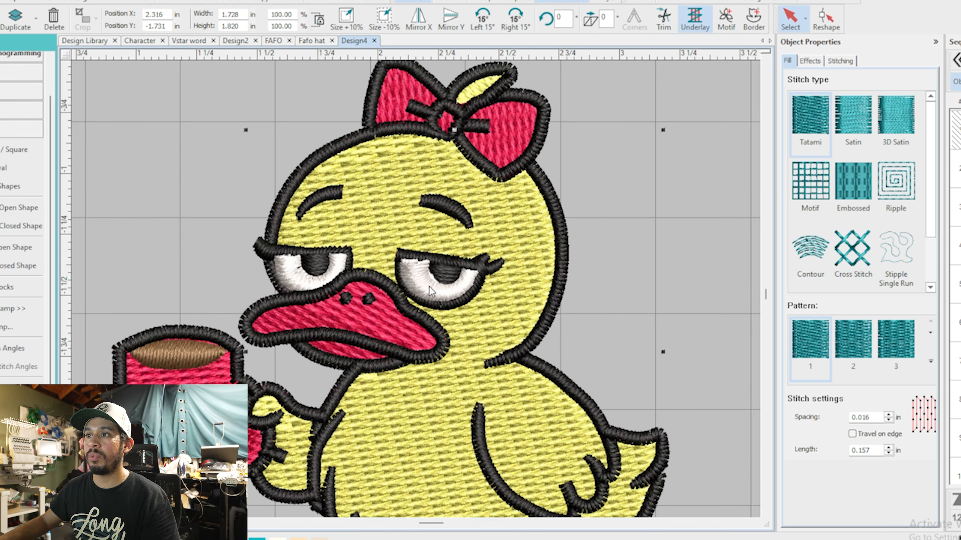
click(825, 17)
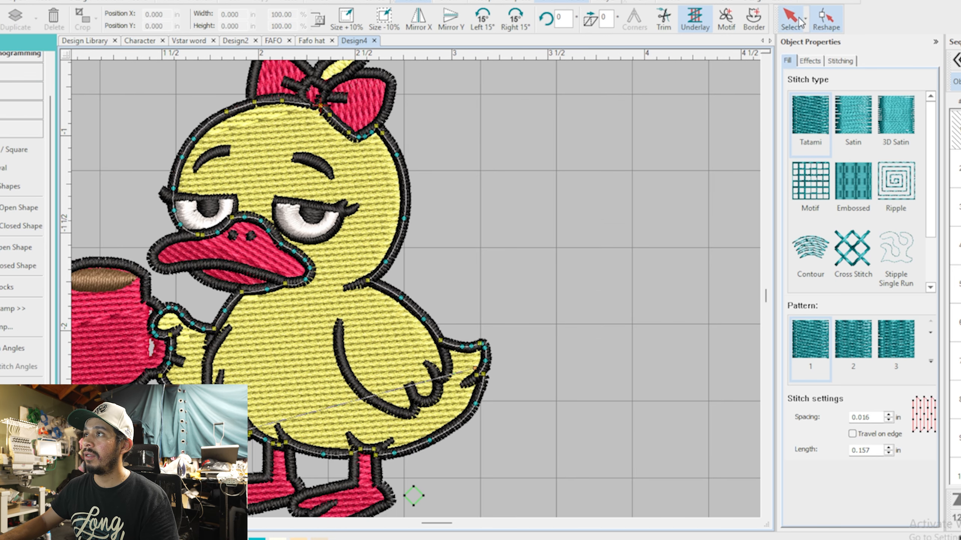
click(786, 21)
click(548, 204)
- Reshape the yellow body fill by moving its nodes at the back of the head farther under the black outline
scroll(451, 241, up, 2)
click(472, 135)
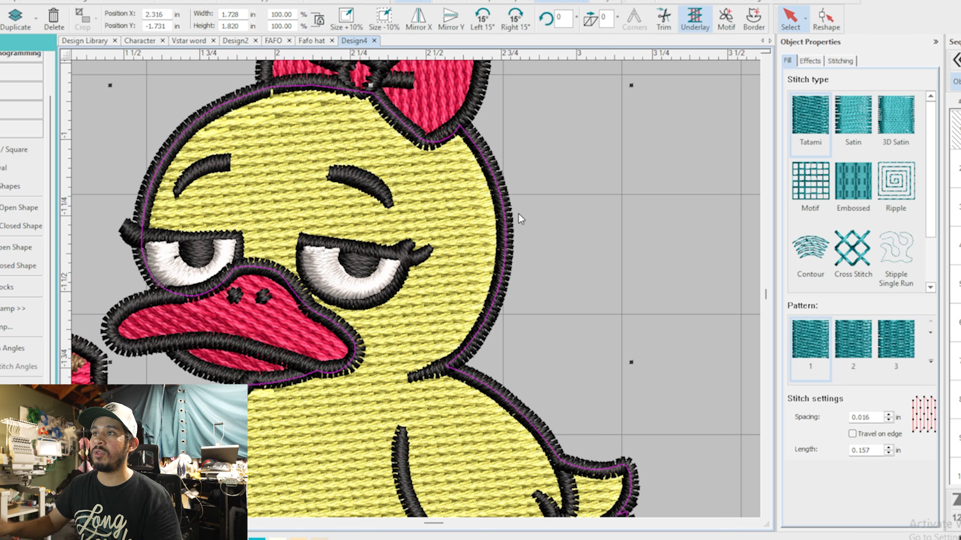
click(825, 22)
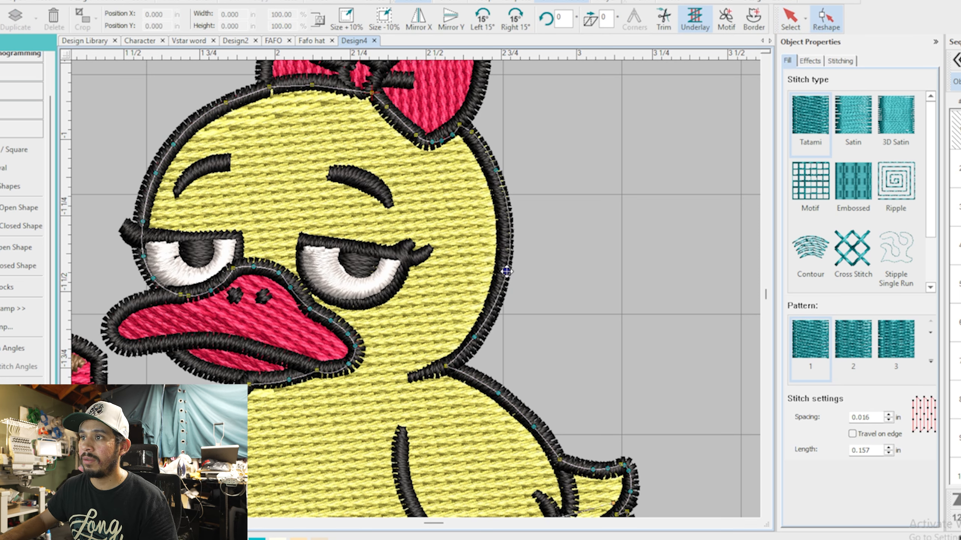
click(473, 339)
click(474, 338)
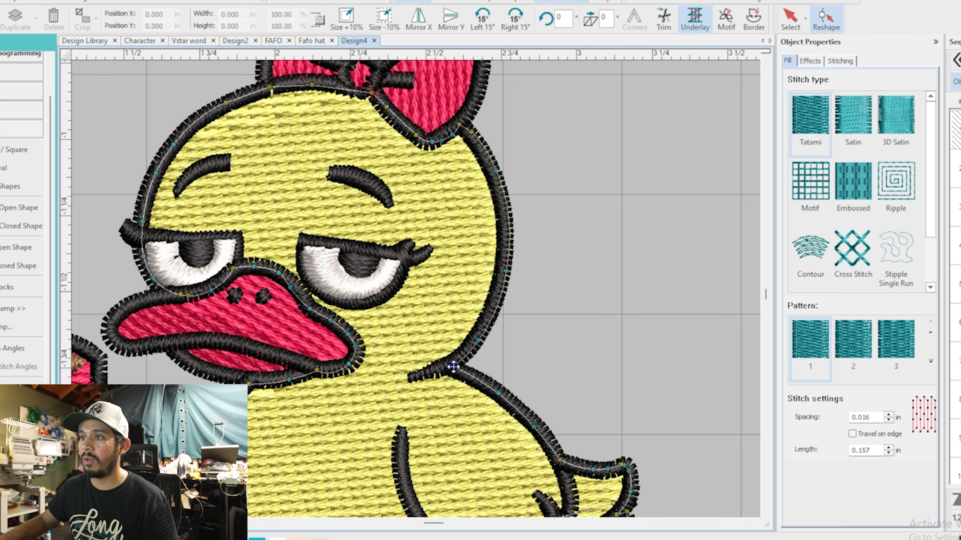
- Move the body fill's nodes along the back and tail outward under the black outline
scroll(498, 390, down, 1)
scroll(501, 394, up, 1)
drag(338, 187, 342, 185)
drag(363, 221, 490, 288)
key(Right)
key(Right)
key(Right)
key(Right)
key(Up)
click(490, 288)
scroll(433, 287, up, 2)
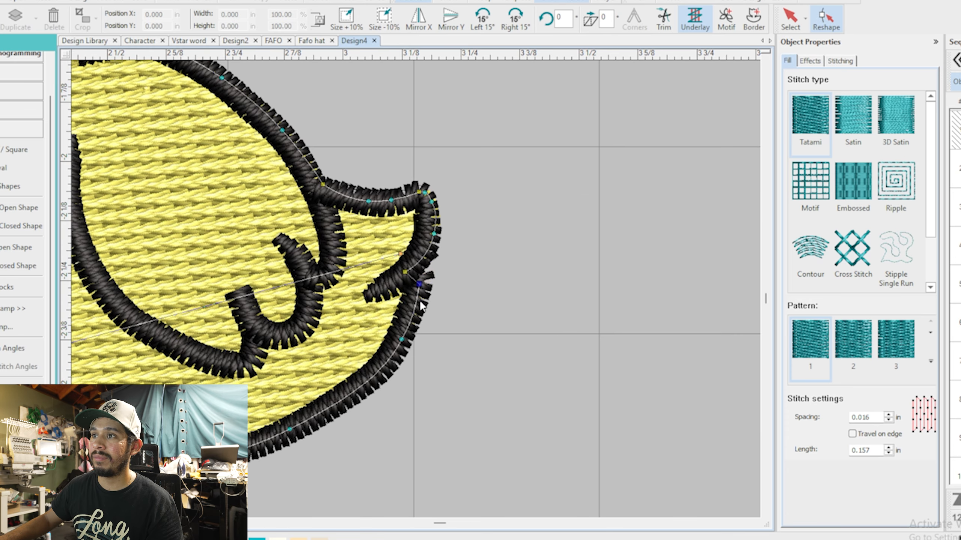
drag(433, 266, 422, 282)
- Adjust the body fill's nodes where the raised arm meets the chest and below the beak
scroll(416, 286, down, 1)
scroll(416, 289, down, 4)
scroll(384, 341, up, 3)
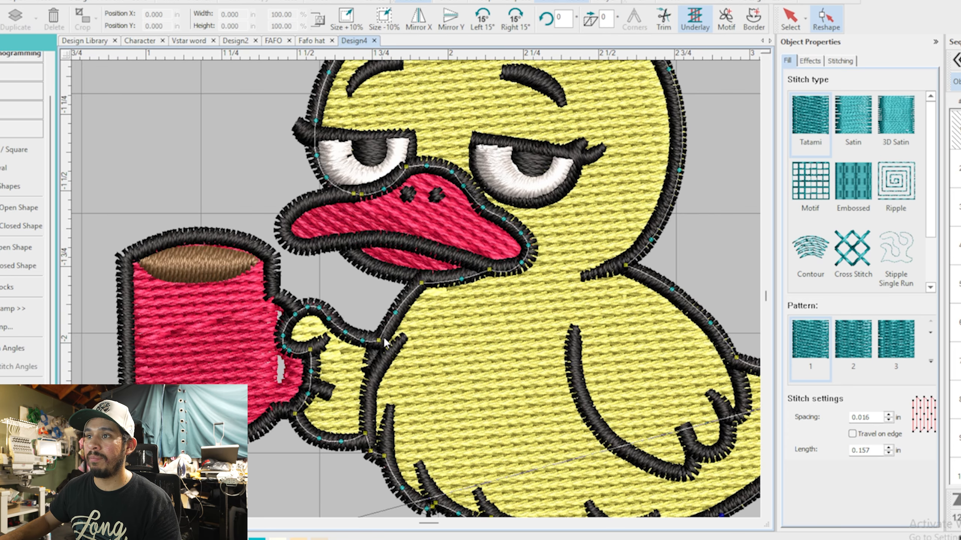
drag(379, 337, 393, 312)
drag(421, 282, 417, 284)
scroll(417, 284, down, 1)
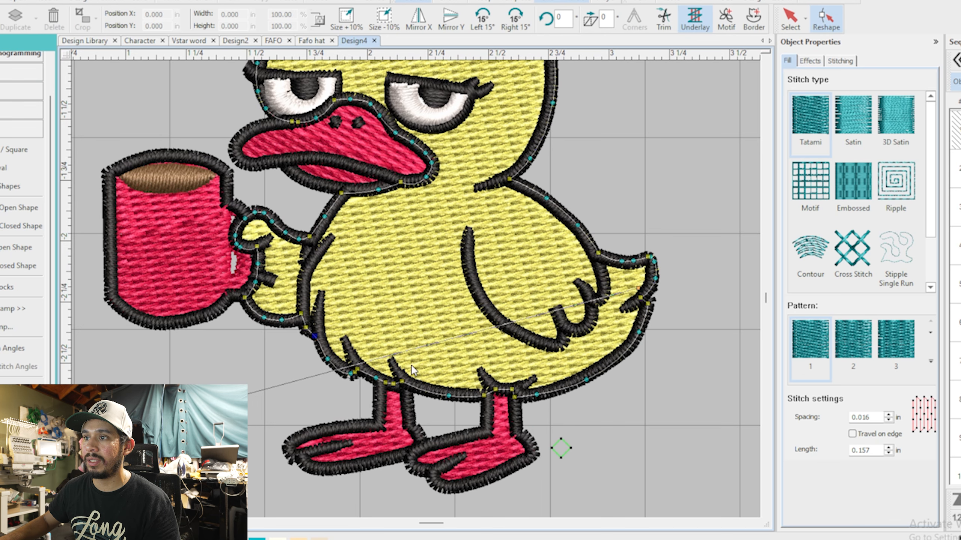
- Reshape the body fill's lower edge by shifting its nodes along the belly above the legs
drag(340, 403, 402, 369)
key(Escape)
click(442, 273)
scroll(441, 273, down, 1)
click(826, 18)
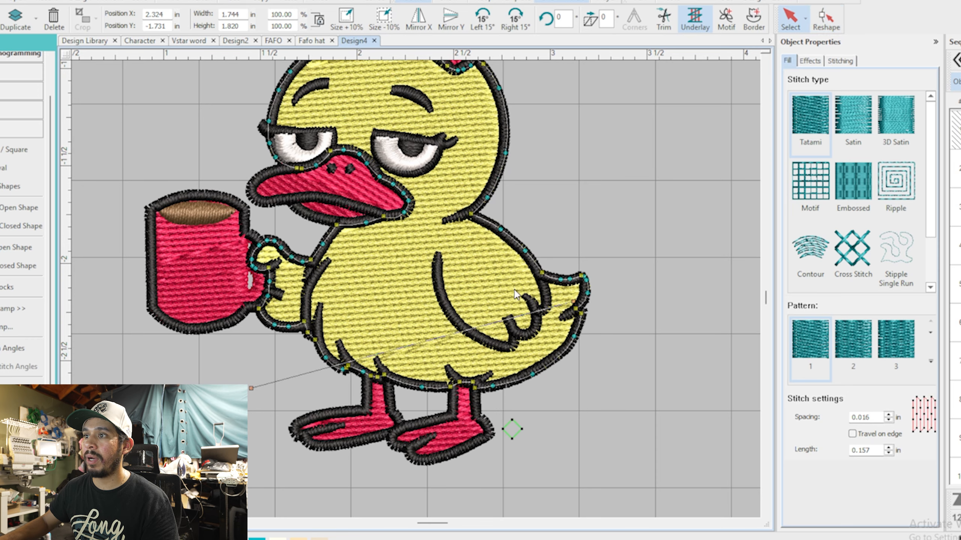
scroll(423, 293, up, 2)
drag(523, 334, 377, 315)
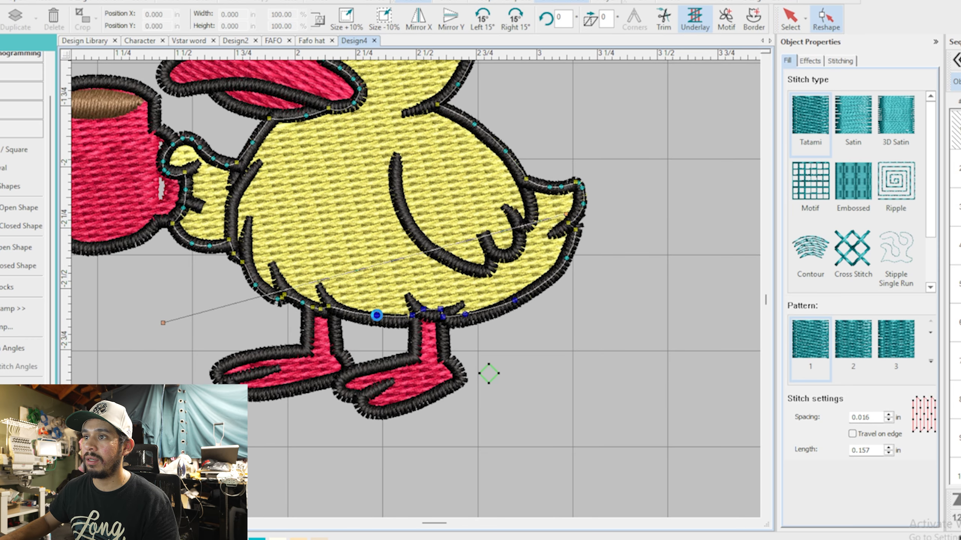
scroll(490, 305, down, 1)
- Adjust the body fill's nodes along the top of the head and beneath the bow, and finish reshaping
scroll(350, 183, up, 4)
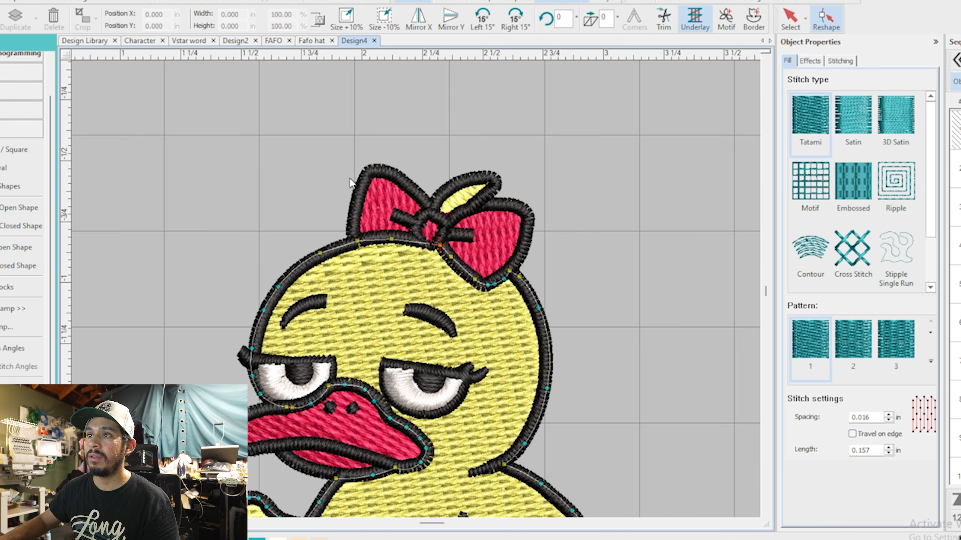
drag(452, 257, 453, 260)
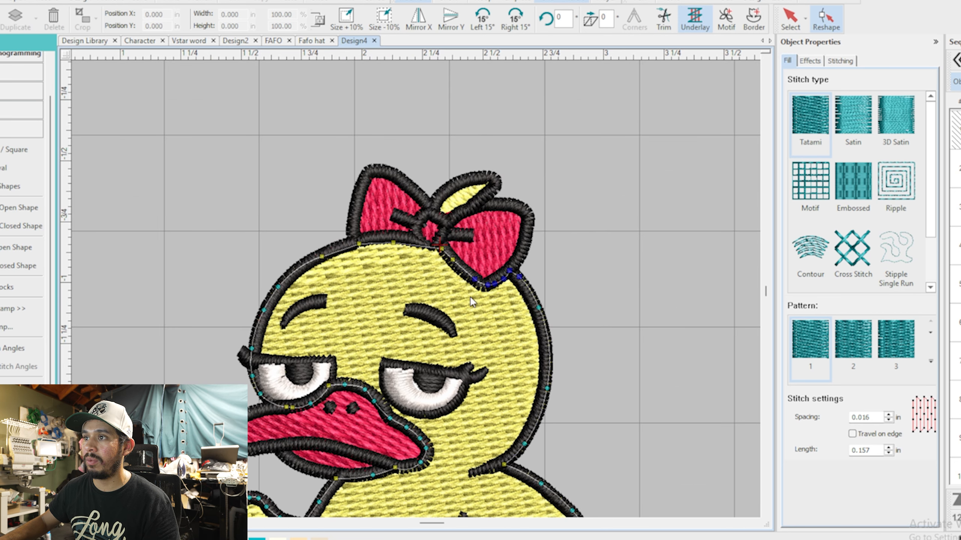
drag(472, 280, 472, 283)
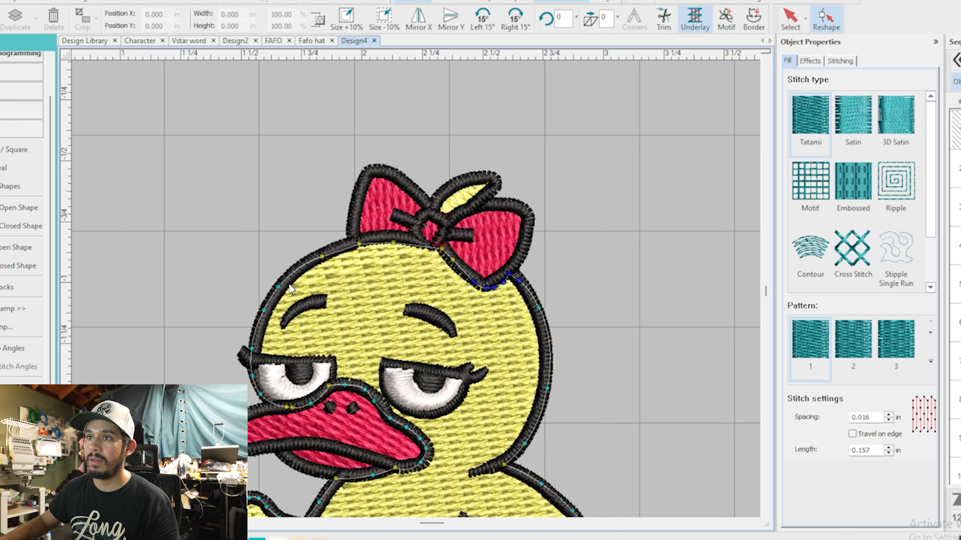
click(790, 24)
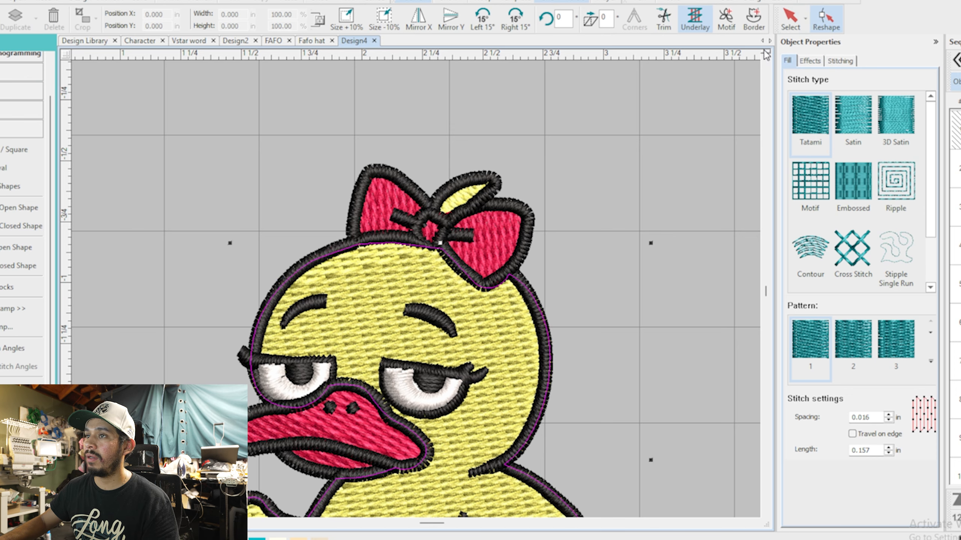
key(Escape)
- Examine the mug fill's coverage against its black outline
scroll(466, 289, down, 3)
scroll(287, 382, up, 1)
scroll(415, 288, up, 4)
click(384, 289)
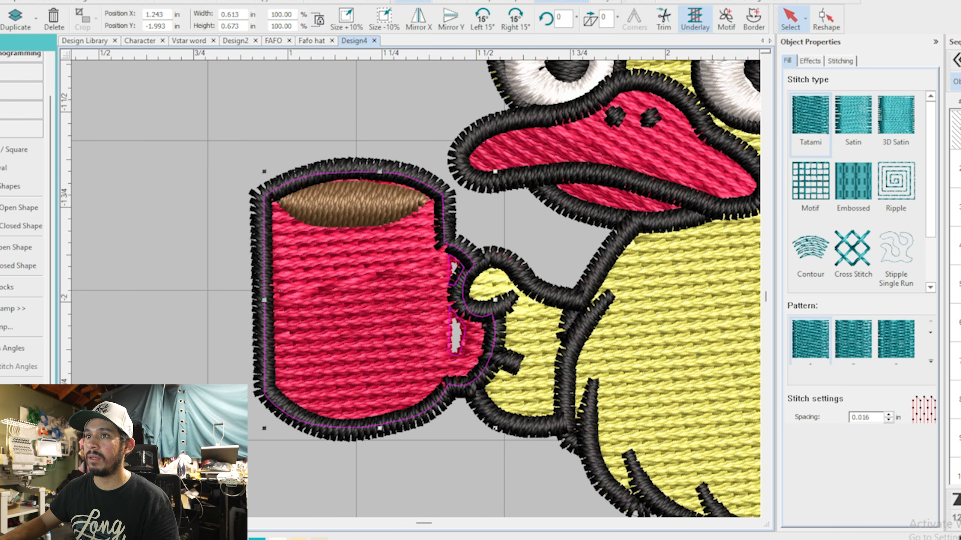
key(Escape)
scroll(452, 298, down, 5)
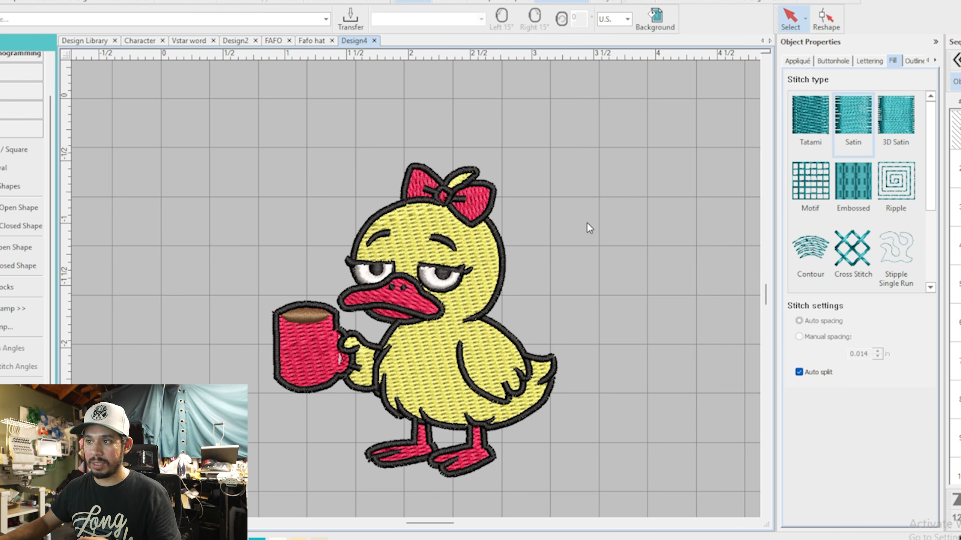
- Select the whole duck design and set its X and Y position to 0
key(ctrl+a)
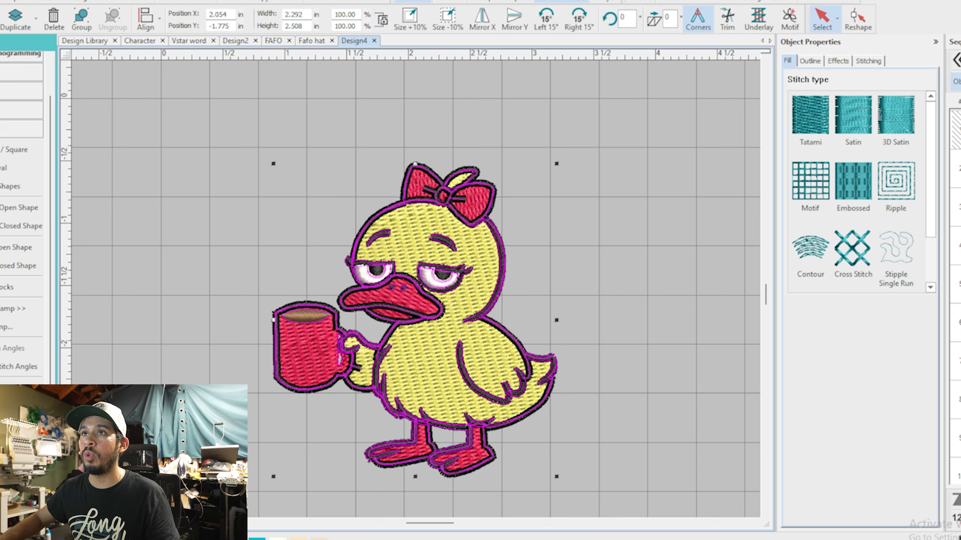
drag(235, 15, 28, 11)
text(0)
key(Tab)
text(0)
key(Return)
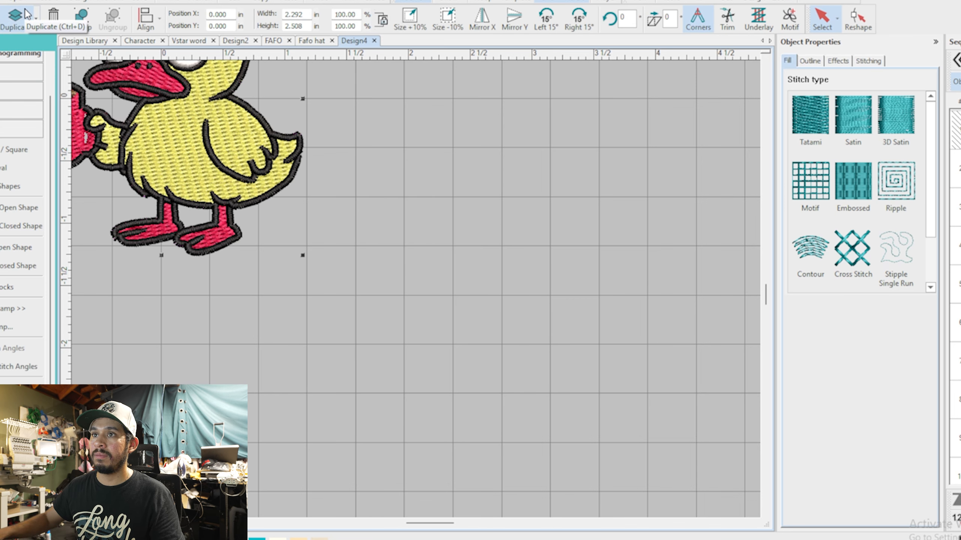
- Set the whole design's height to 2.5 in
scroll(270, 261, down, 1)
scroll(416, 288, up, 2)
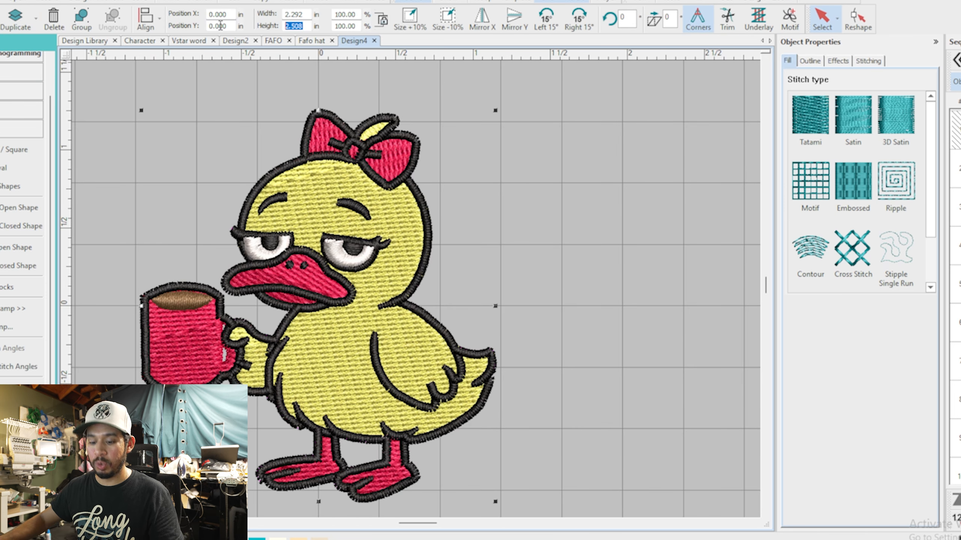
text(2.5)
key(Return)
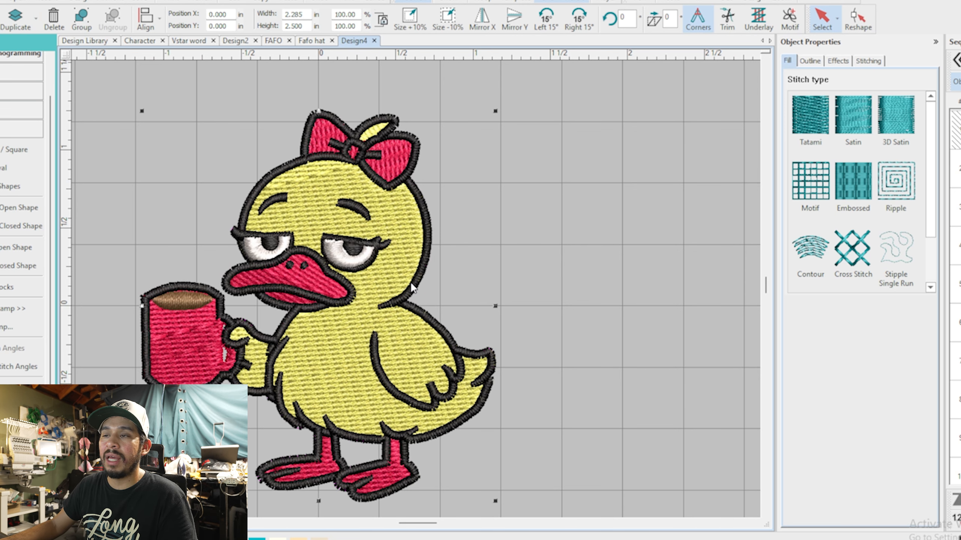
- Set the whole design's height to 2.4 in, keeping its proportions
scroll(410, 281, down, 1)
scroll(403, 300, up, 1)
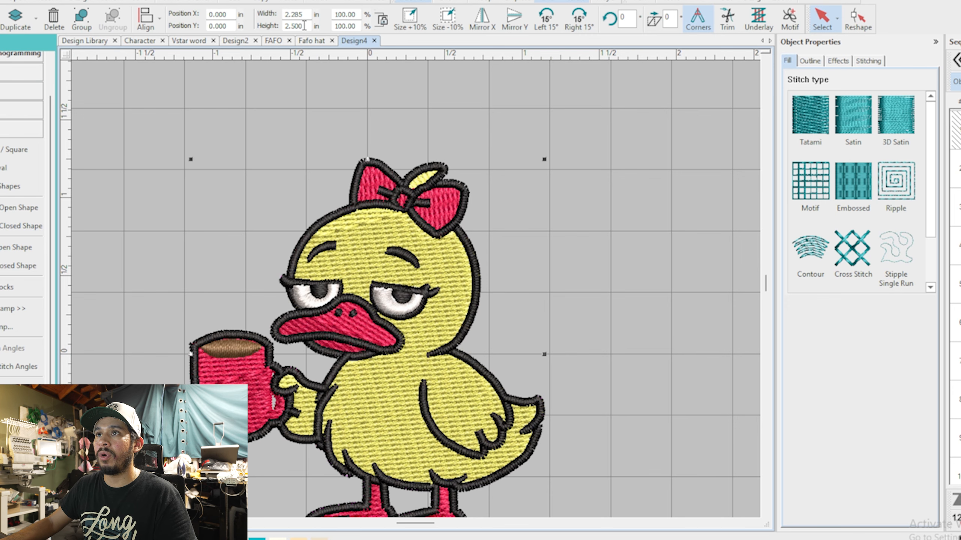
key(Return)
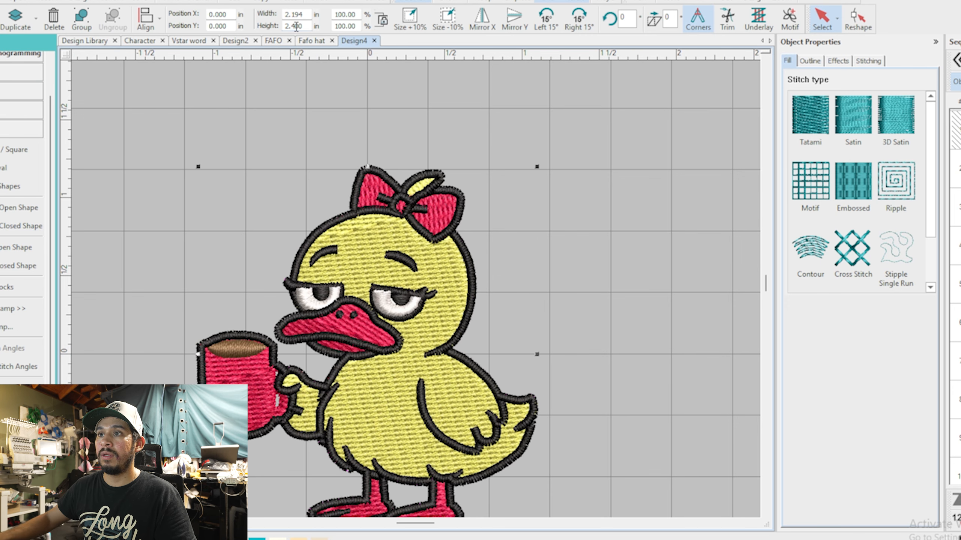
- Place the three white satin feather marks on the duck's chest and belly, spanning about 0.4 in
scroll(355, 236, down, 2)
drag(432, 491, 480, 309)
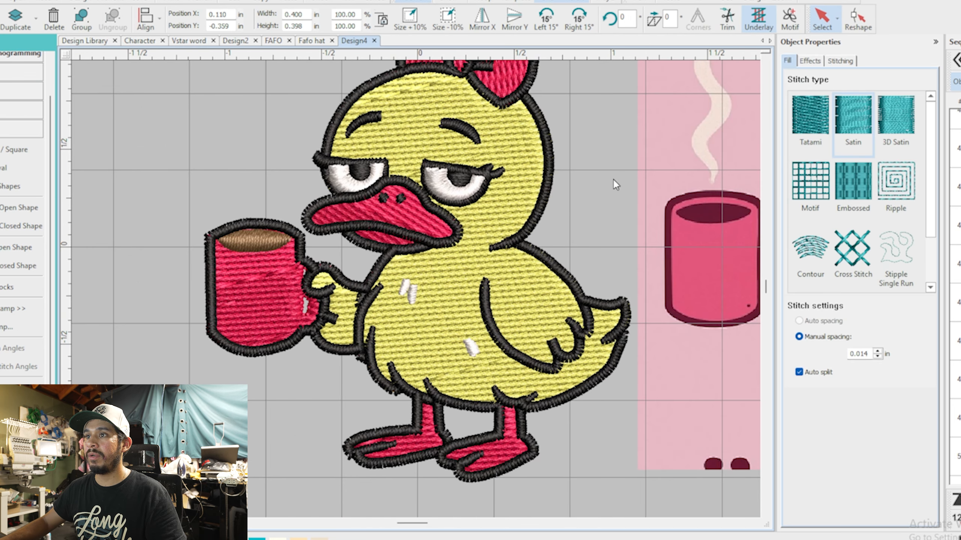
click(613, 180)
- Delete the three original white satin marks left over the background artwork
scroll(446, 393, down, 2)
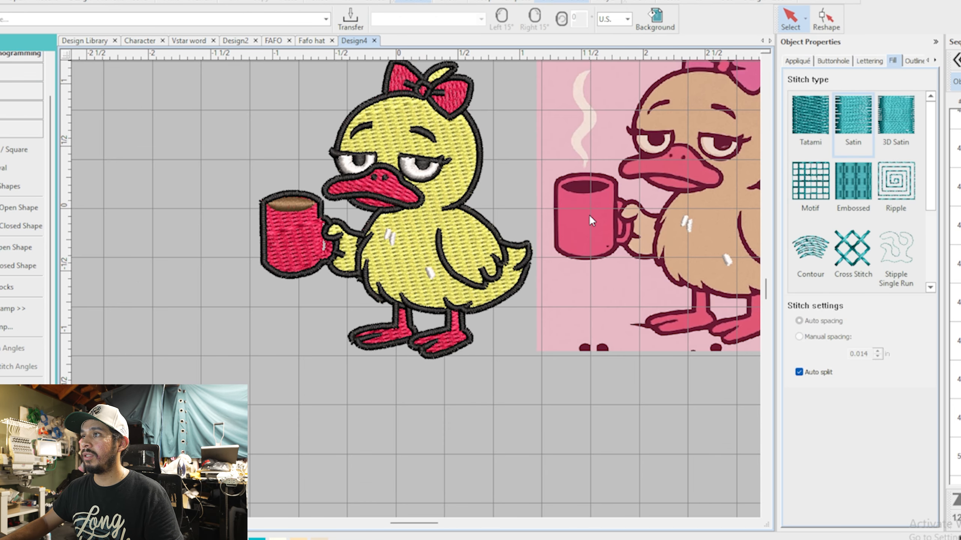
scroll(416, 290, down, 2)
click(448, 269)
key(Delete)
click(449, 273)
key(Delete)
click(476, 296)
key(Delete)
- Recolor the body's feather marks and the red fills of the mug, beak and feet light pink
scroll(245, 297, up, 4)
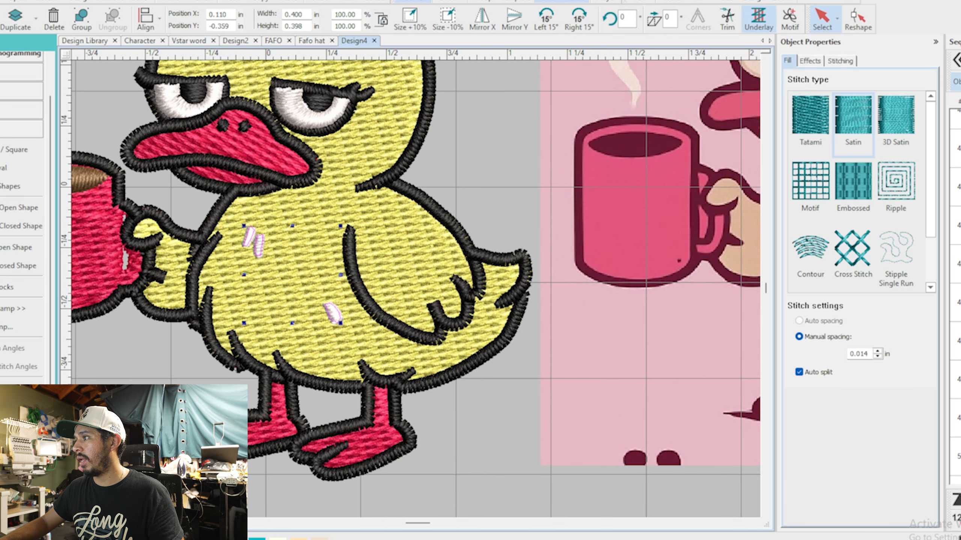
scroll(623, 78, down, 2)
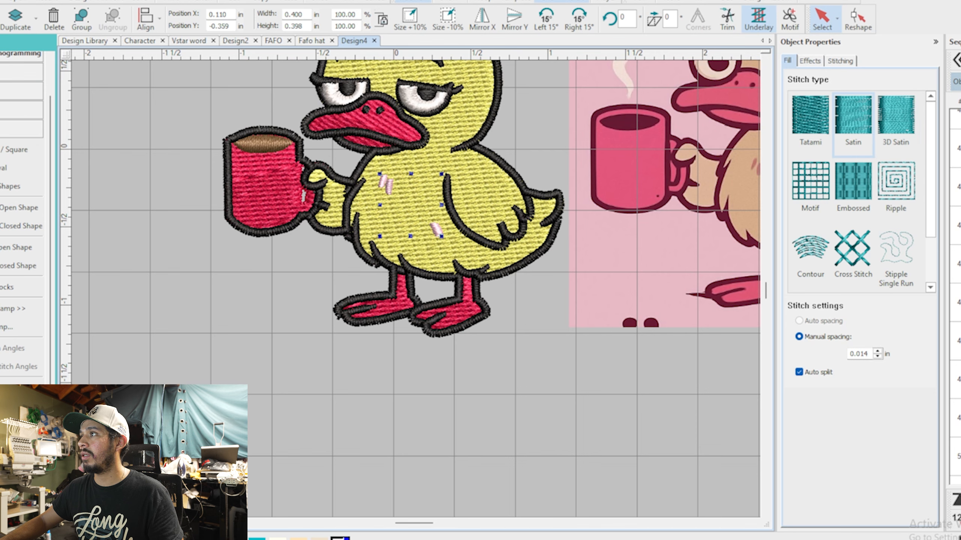
click(955, 214)
click(340, 538)
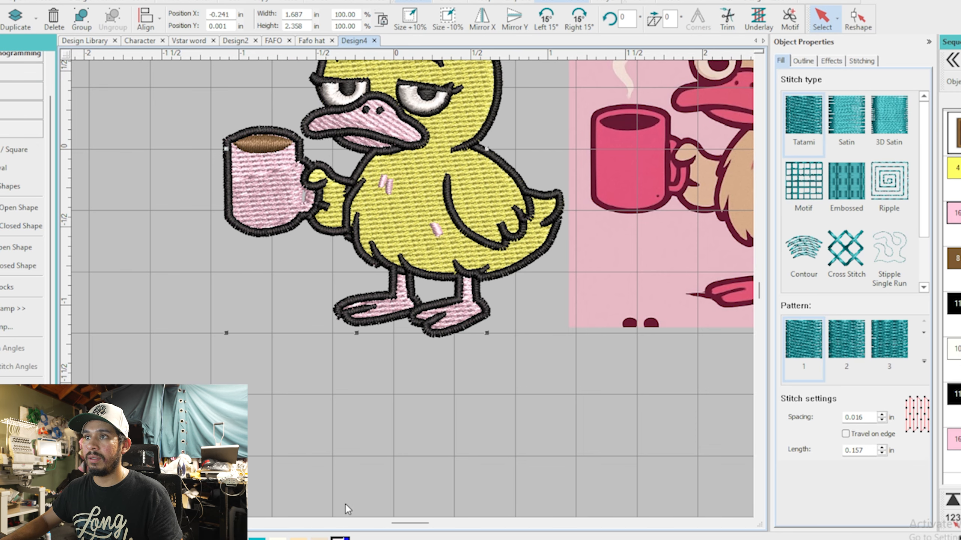
- Recolor the light pink fills of the bow, mug, beak and feet red, using palette color 6
click(393, 397)
scroll(590, 335, down, 2)
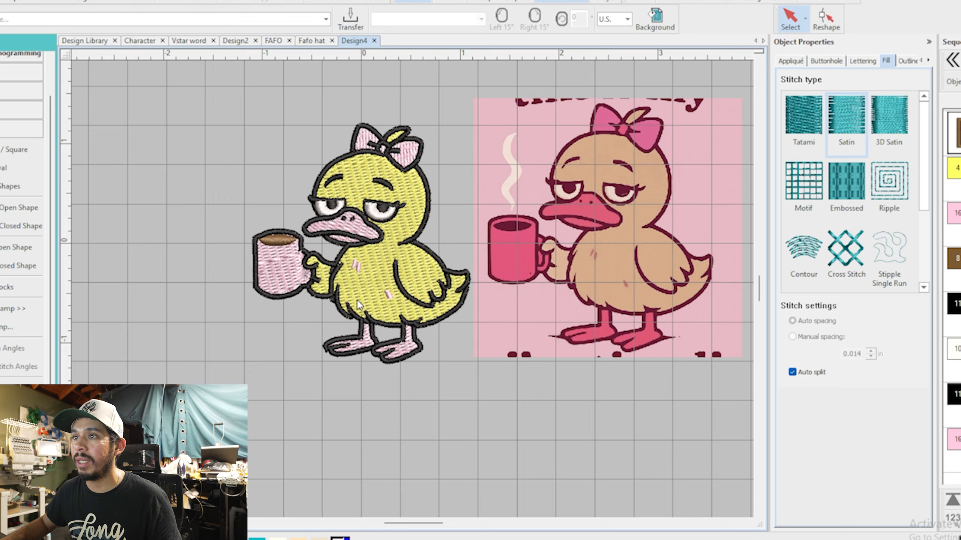
scroll(357, 301, up, 3)
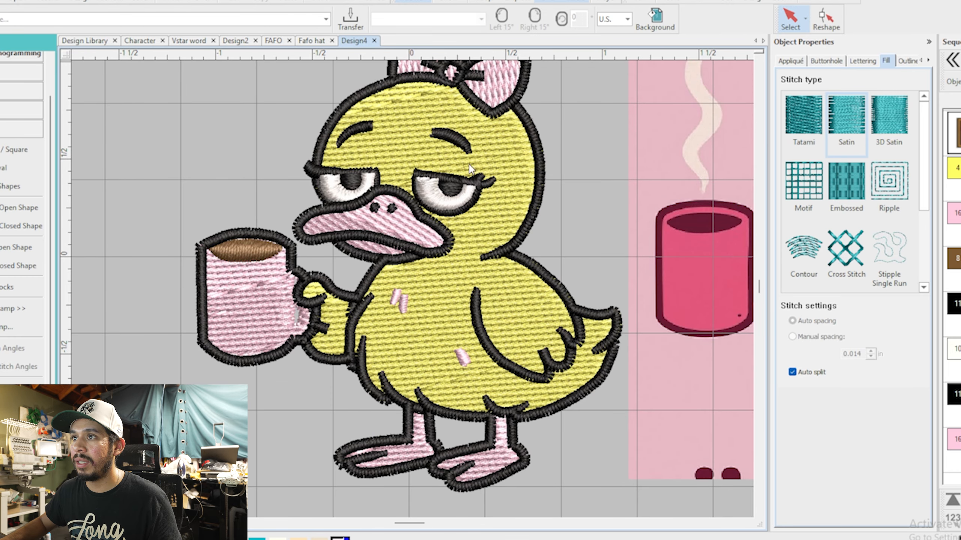
scroll(470, 169, down, 2)
click(478, 366)
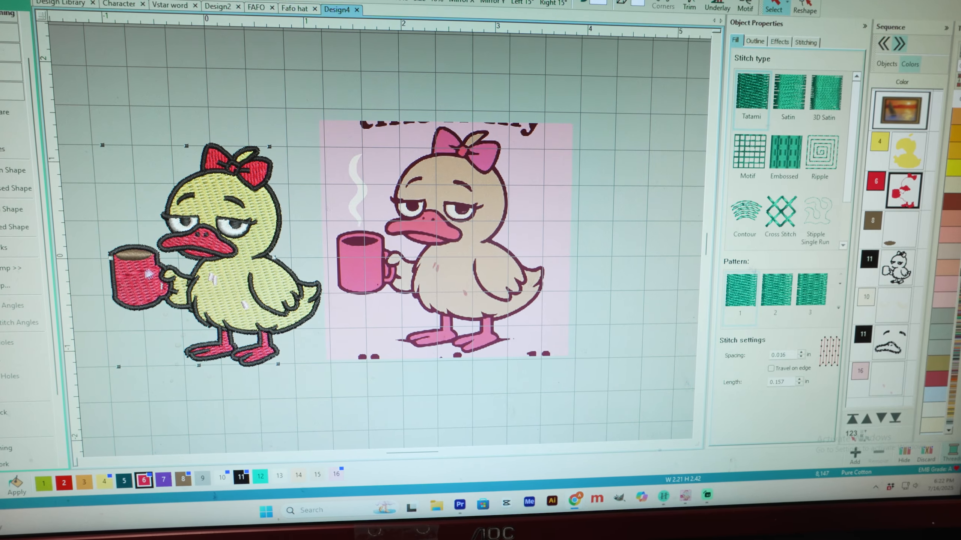
- Recolor only the coffee mug's fill turquoise, using palette color 12
scroll(148, 270, up, 2)
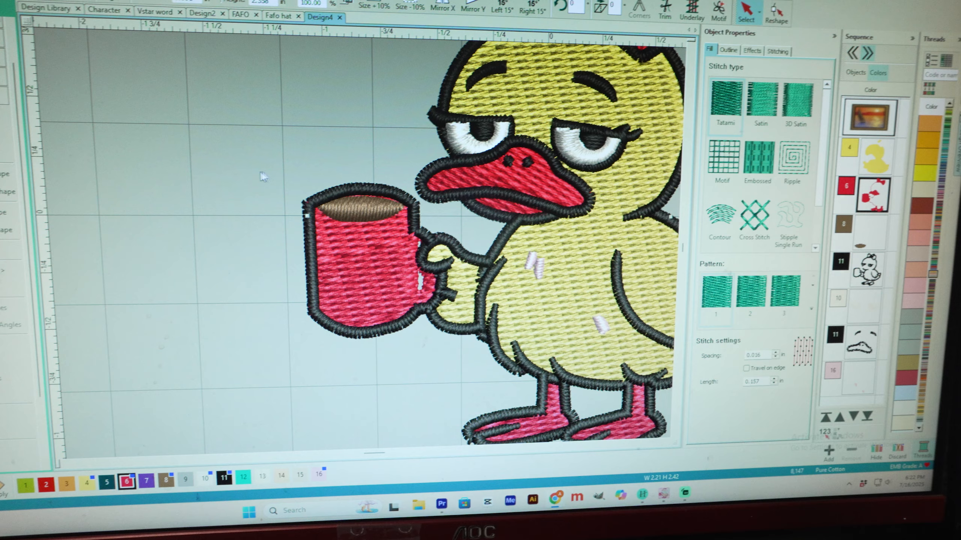
click(372, 282)
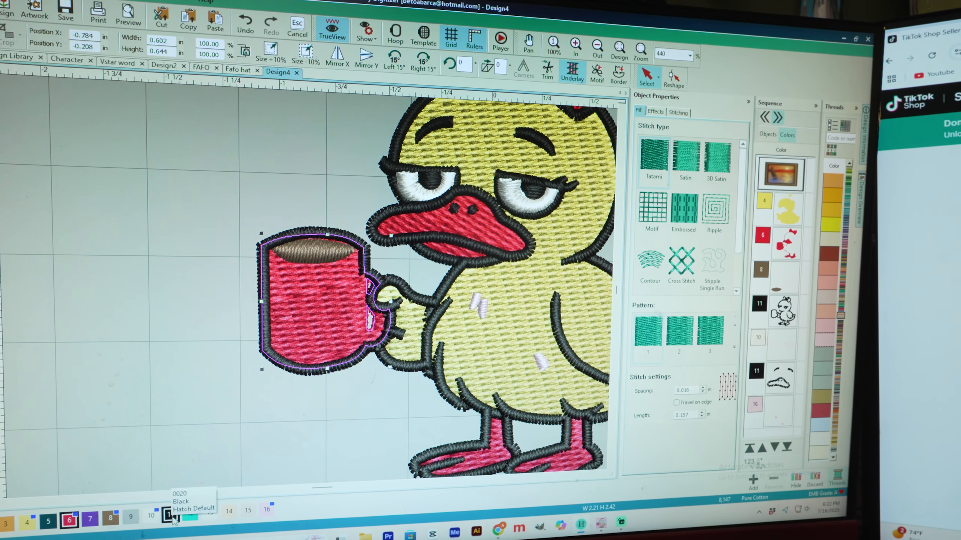
click(183, 514)
scroll(409, 350, down, 2)
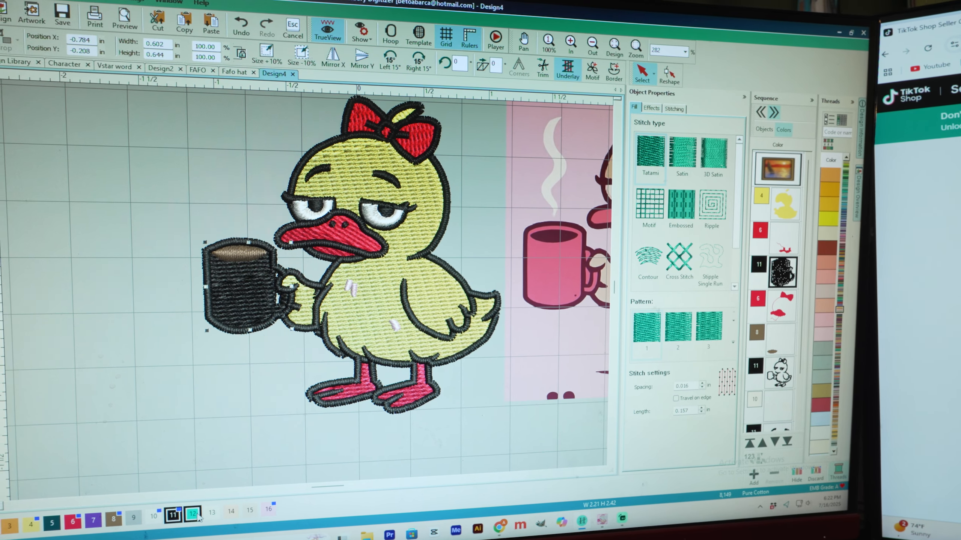
click(193, 514)
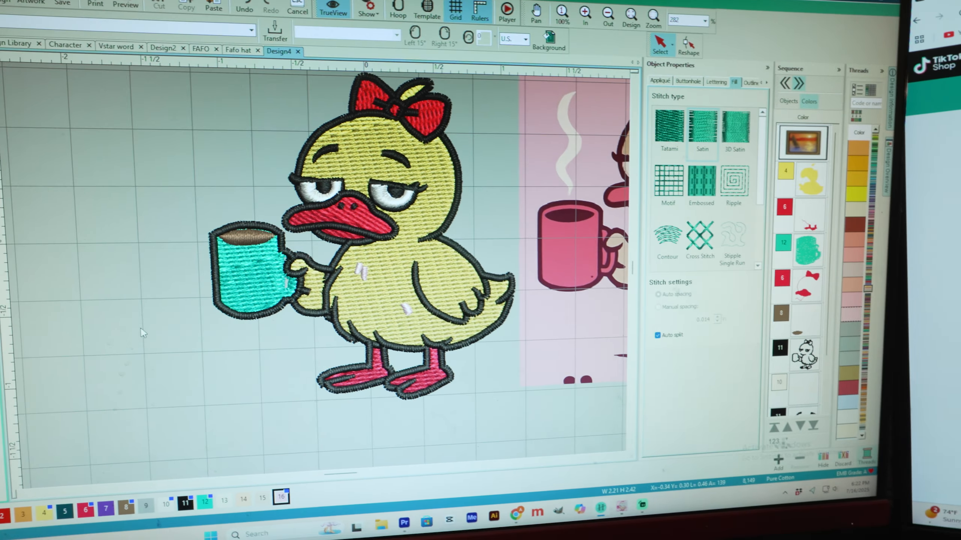
click(162, 329)
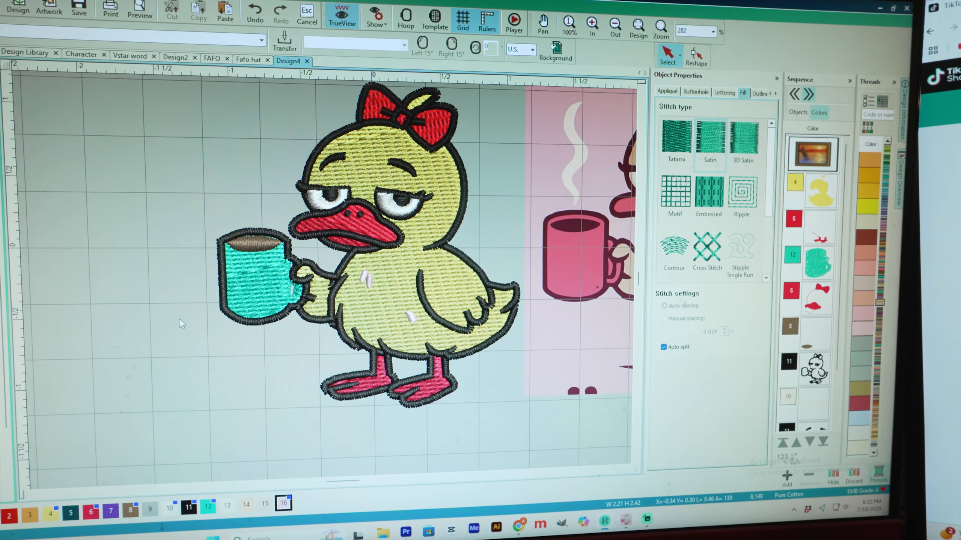